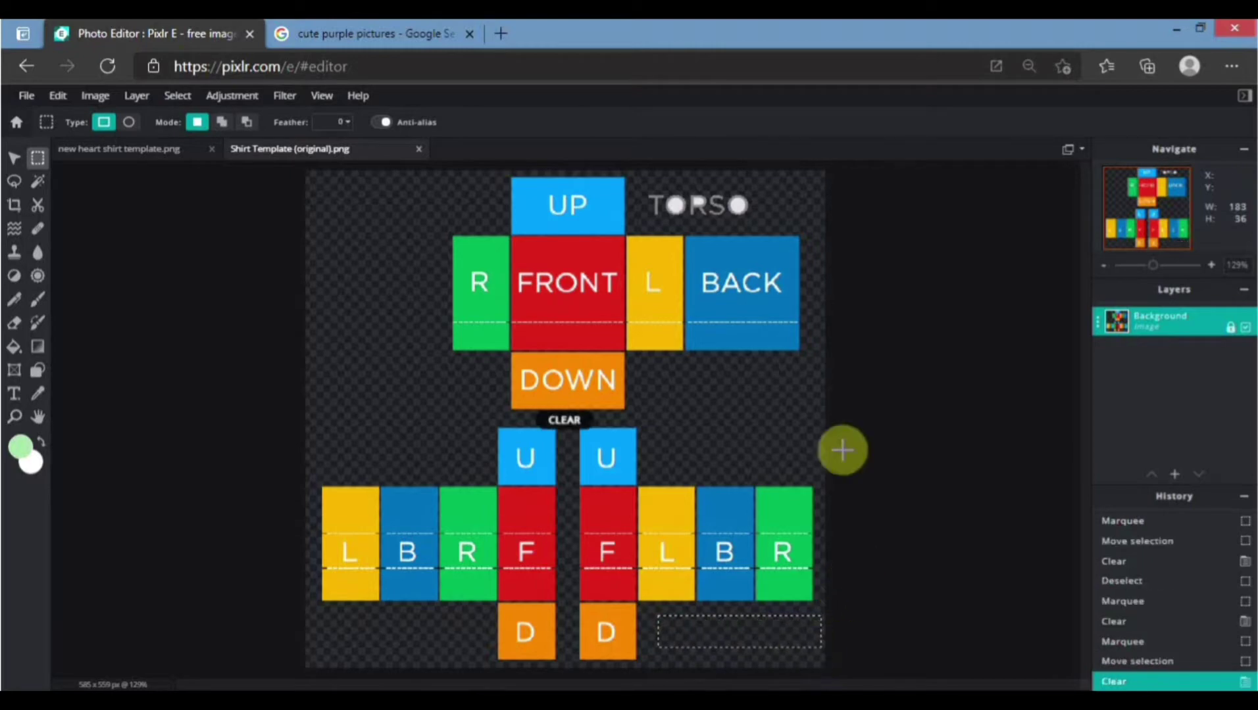
- Clear the TORSO label from the template and deselect
drag(635, 184, 732, 227)
key(Delete)
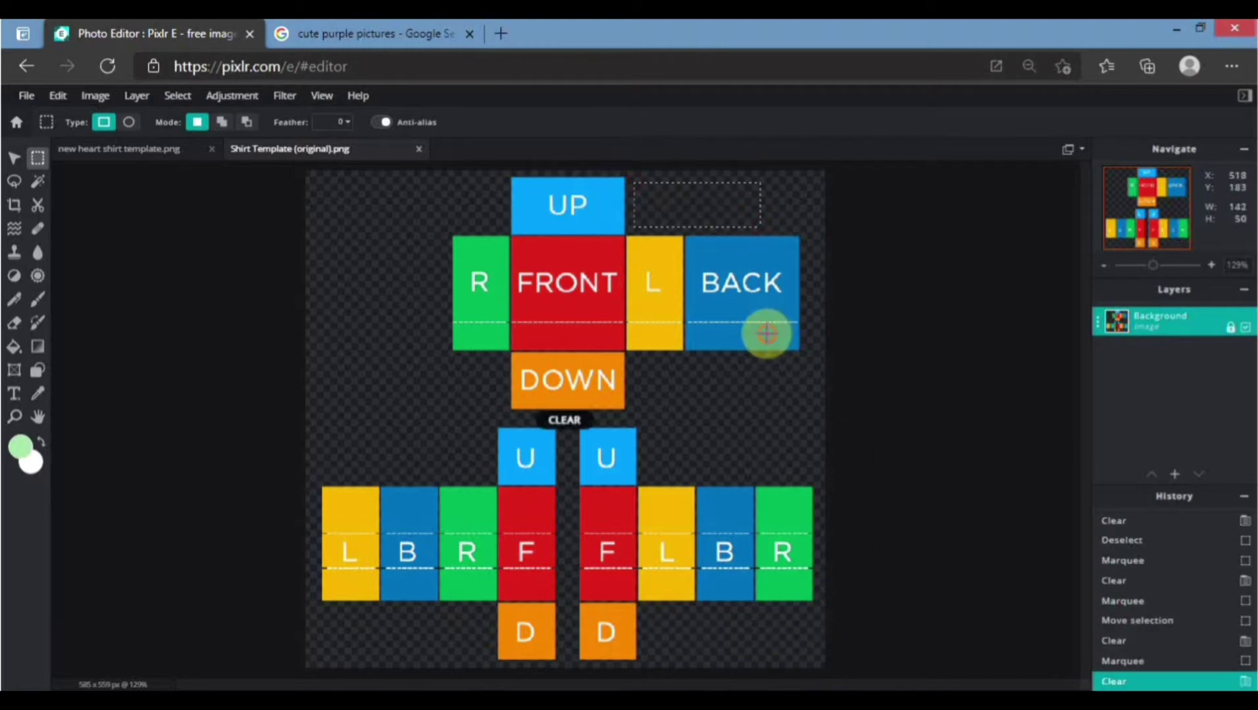
key(ctrl+d)
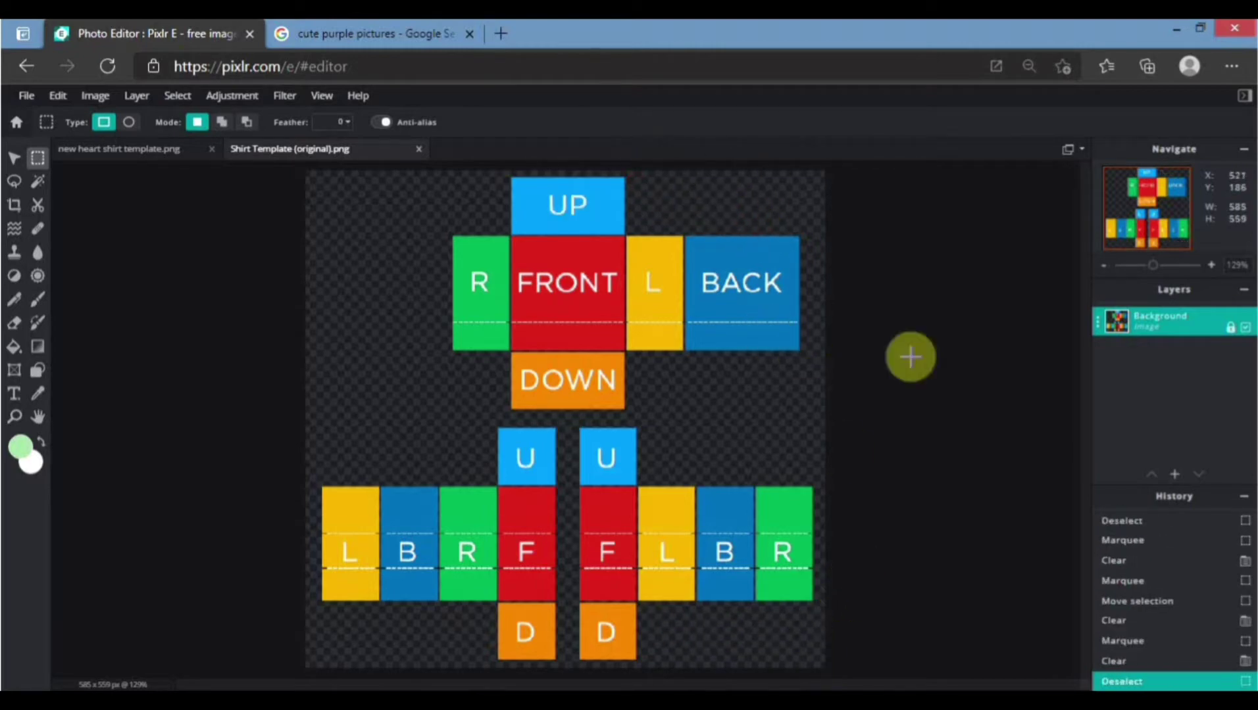
- Unlock the Background layer
click(1172, 322)
click(1015, 444)
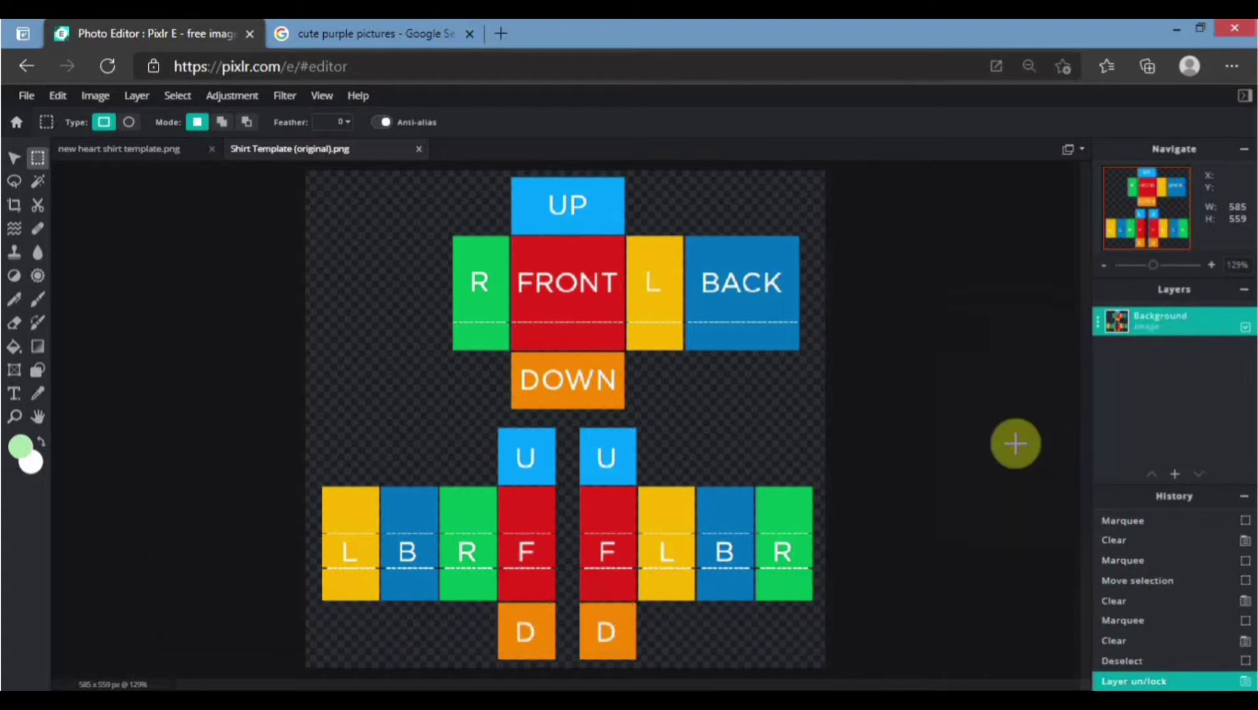
- Apply a Color lookup to the whole template using a solid purple color #C269EF
click(16, 157)
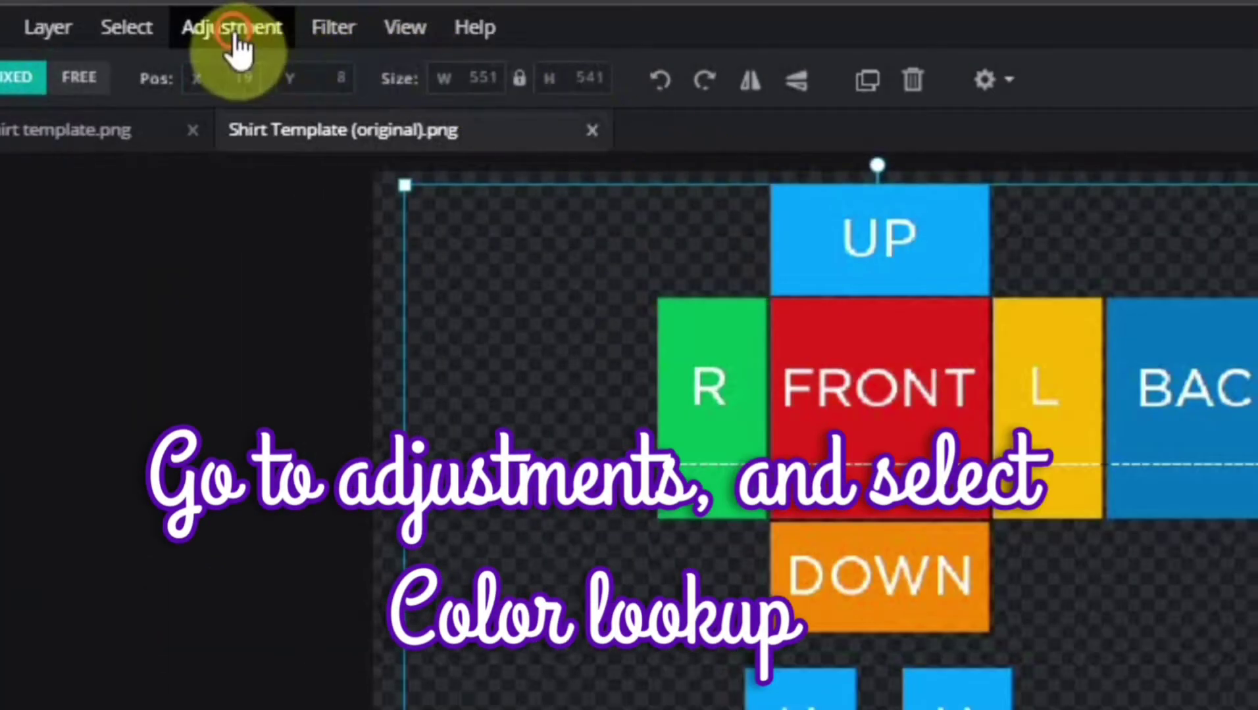
click(233, 96)
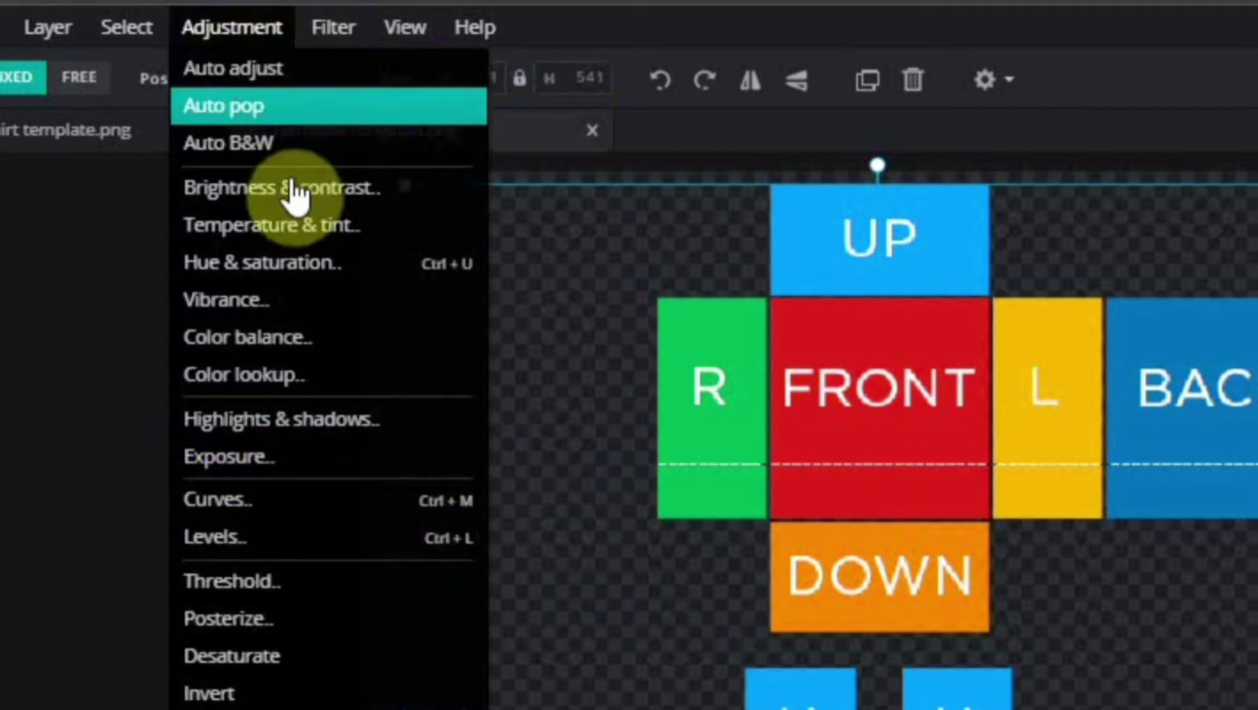
click(250, 375)
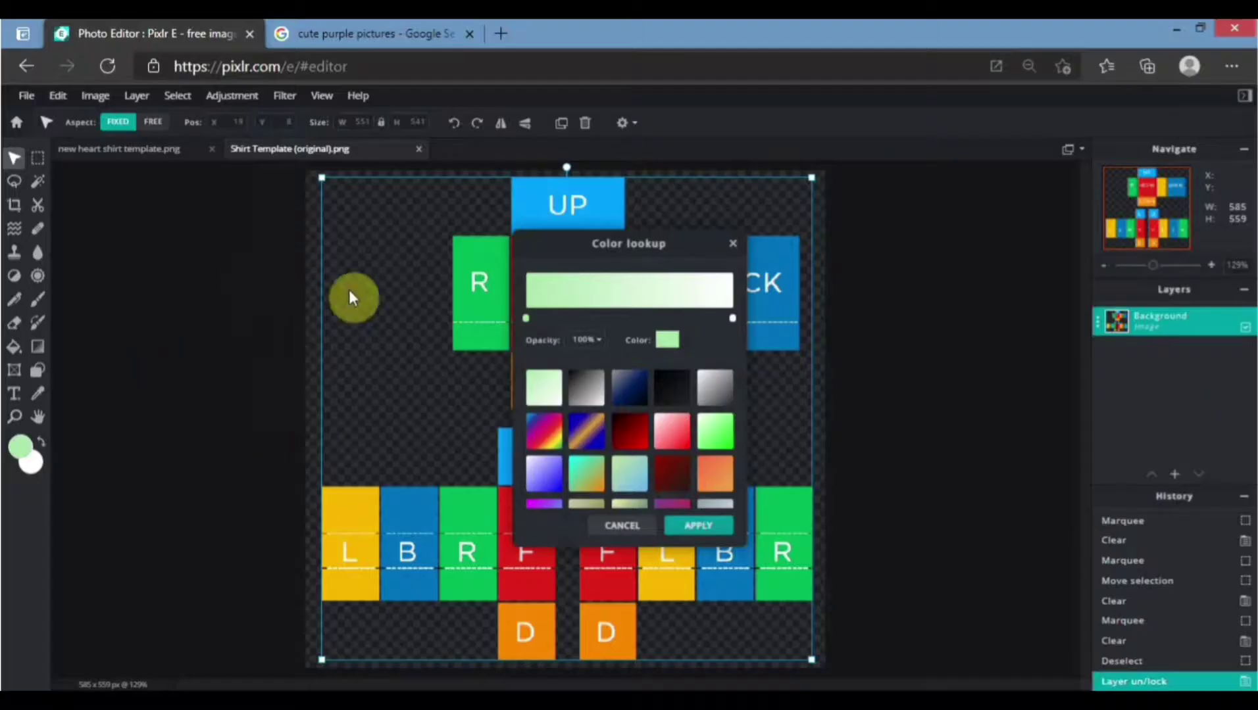
drag(612, 243, 692, 198)
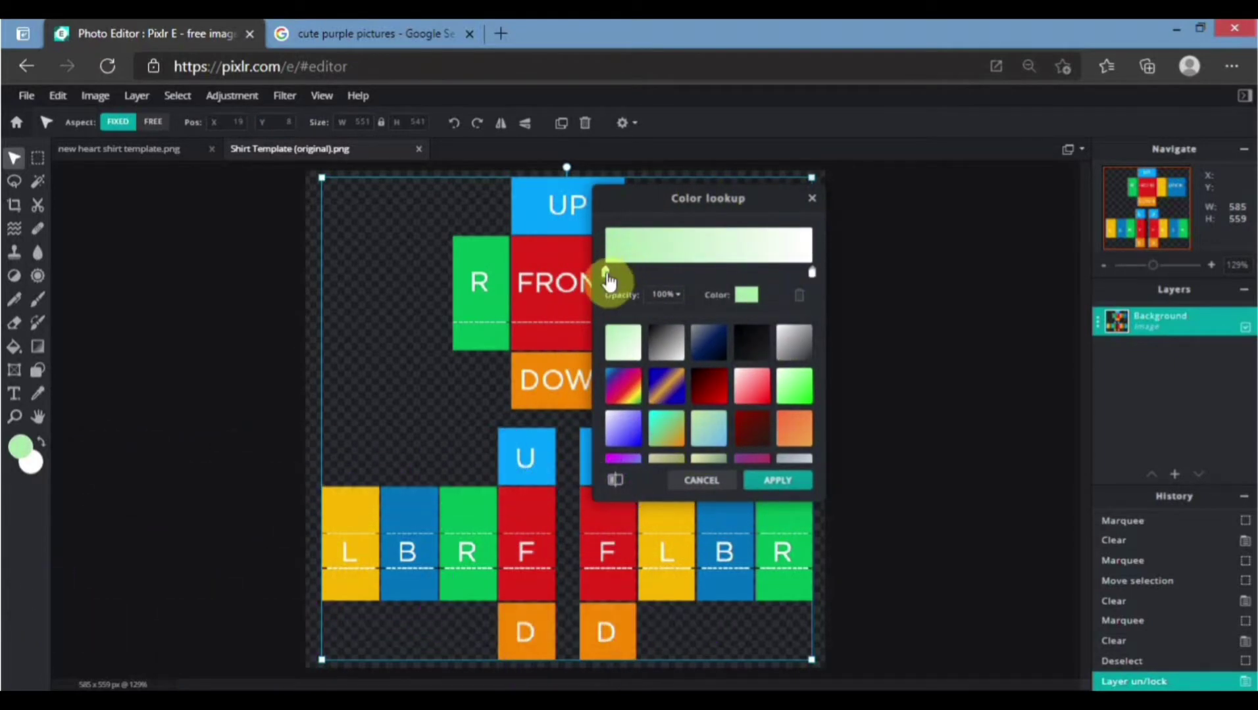
drag(605, 273, 822, 251)
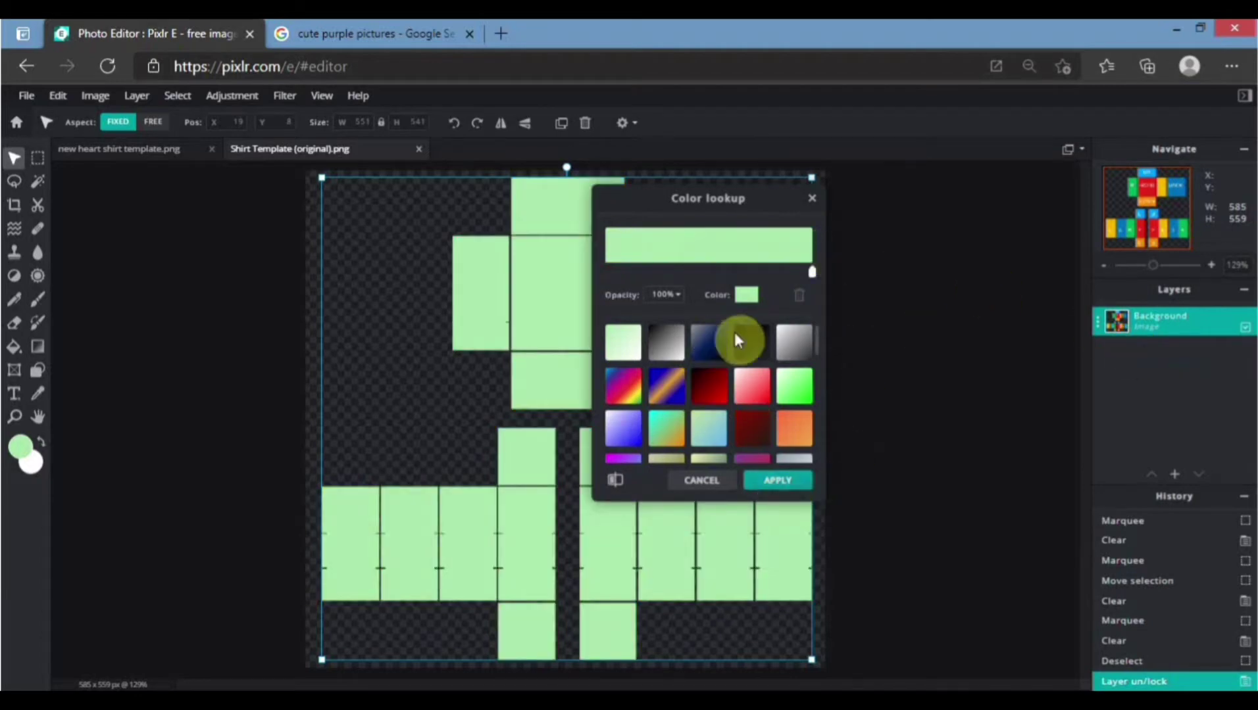
click(748, 295)
drag(744, 348, 748, 297)
drag(648, 263, 628, 275)
drag(754, 304, 753, 306)
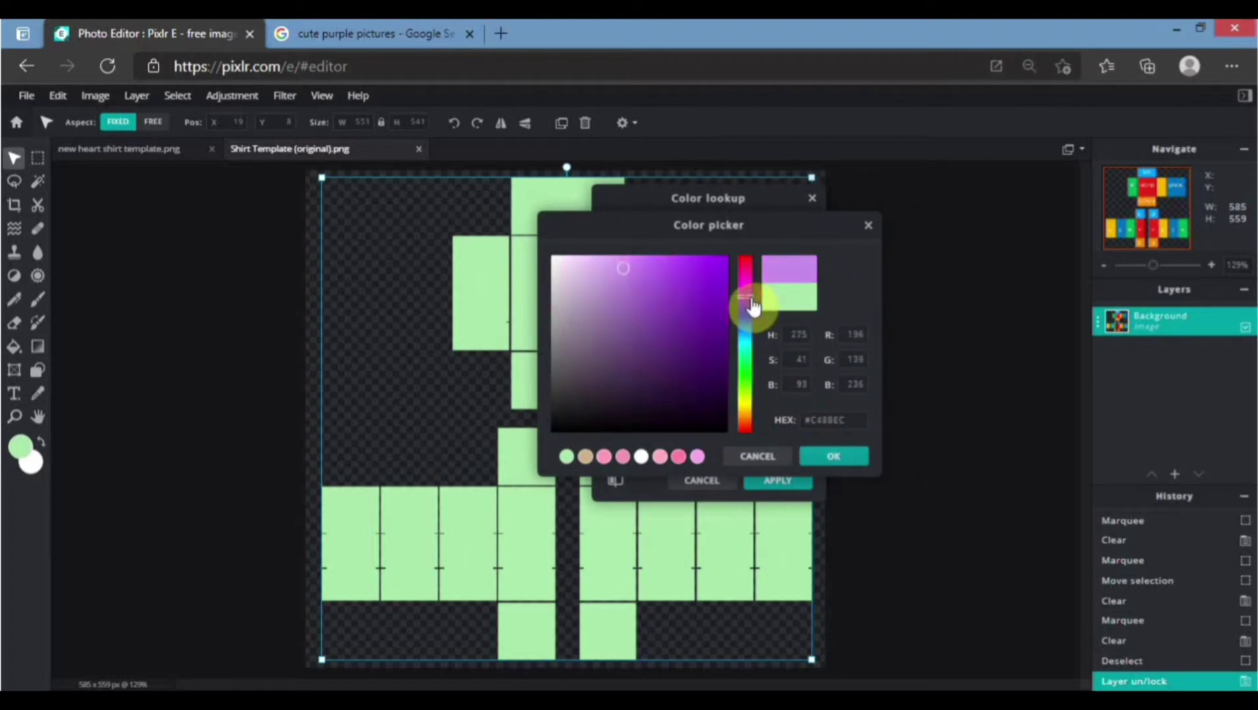
click(650, 266)
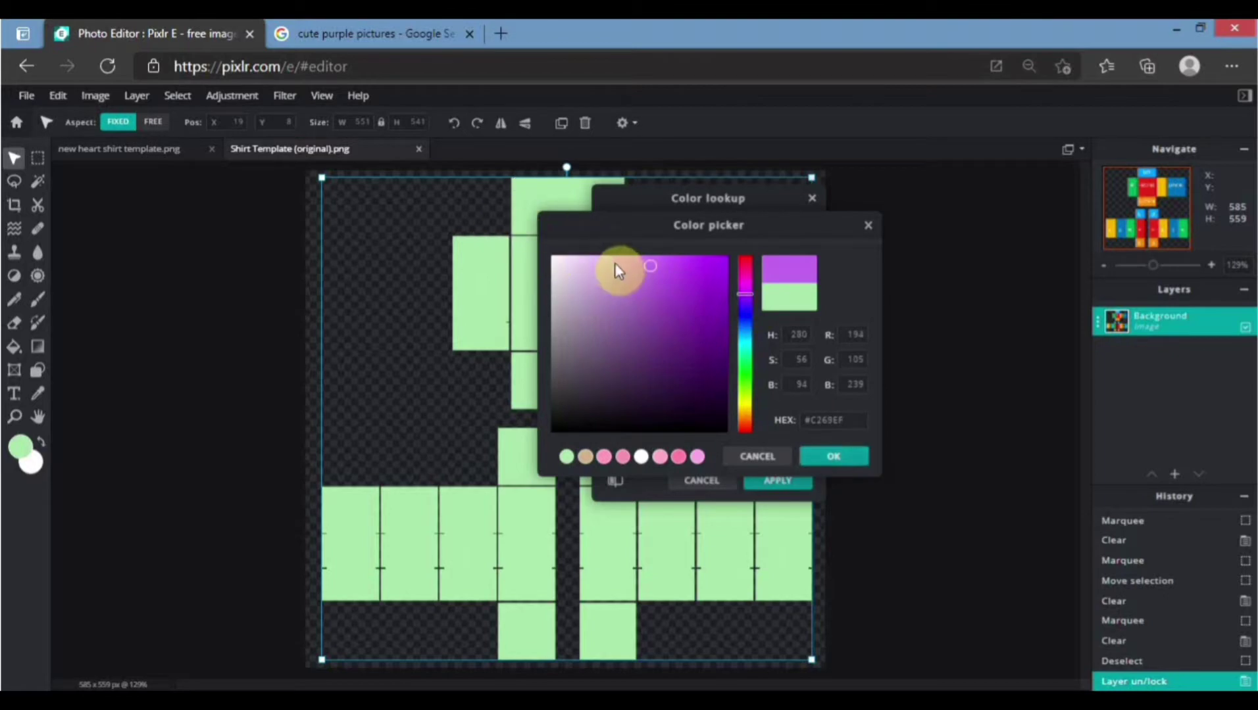
click(834, 456)
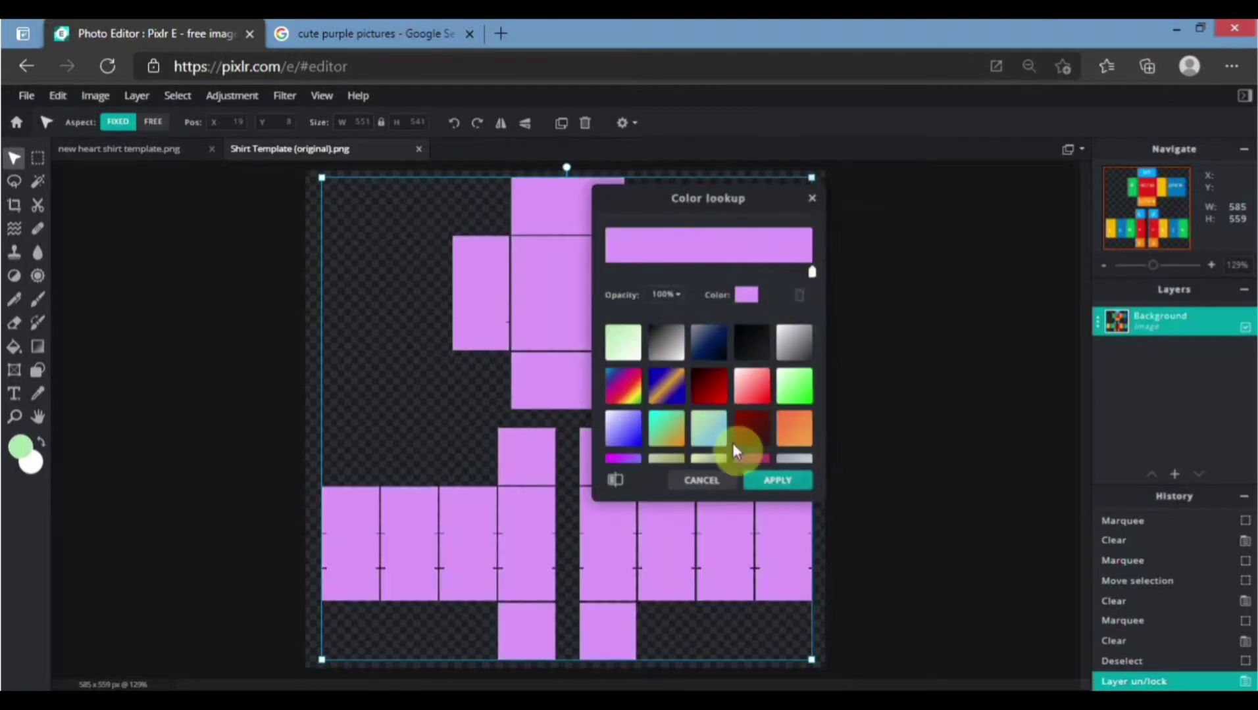
click(777, 481)
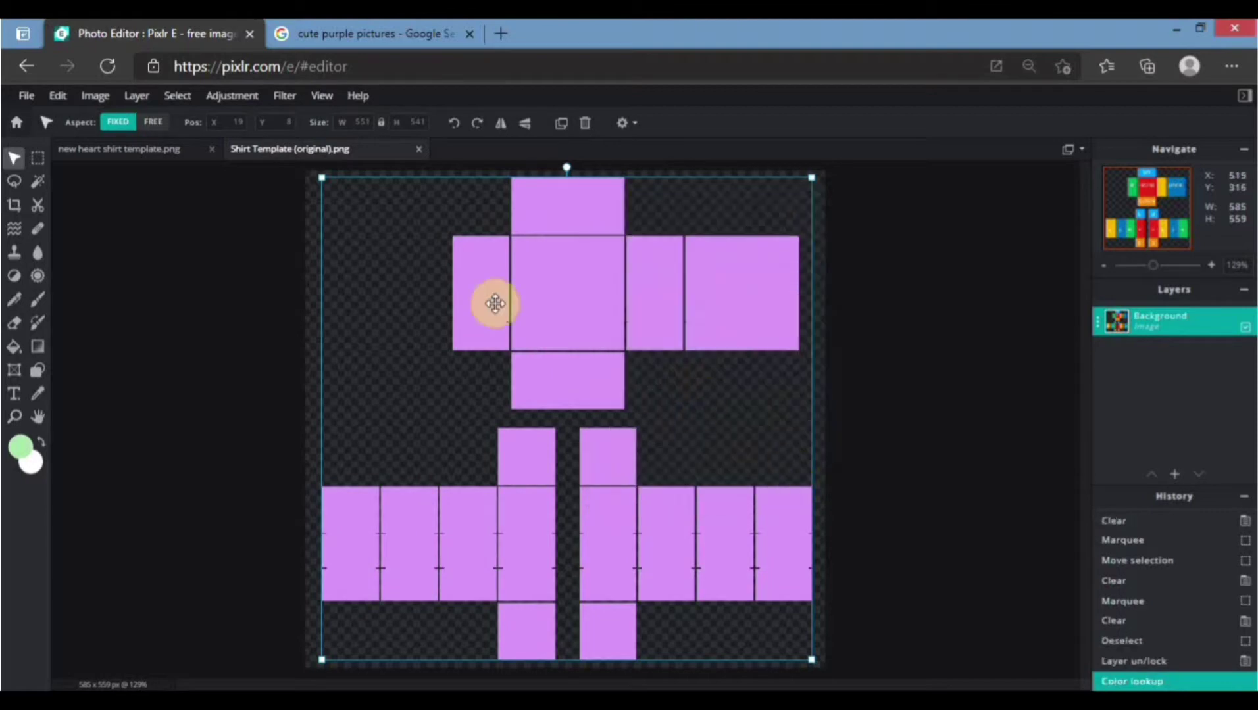
- Undo the purple color lookup
scroll(494, 298, up, 10)
scroll(478, 450, up, 10)
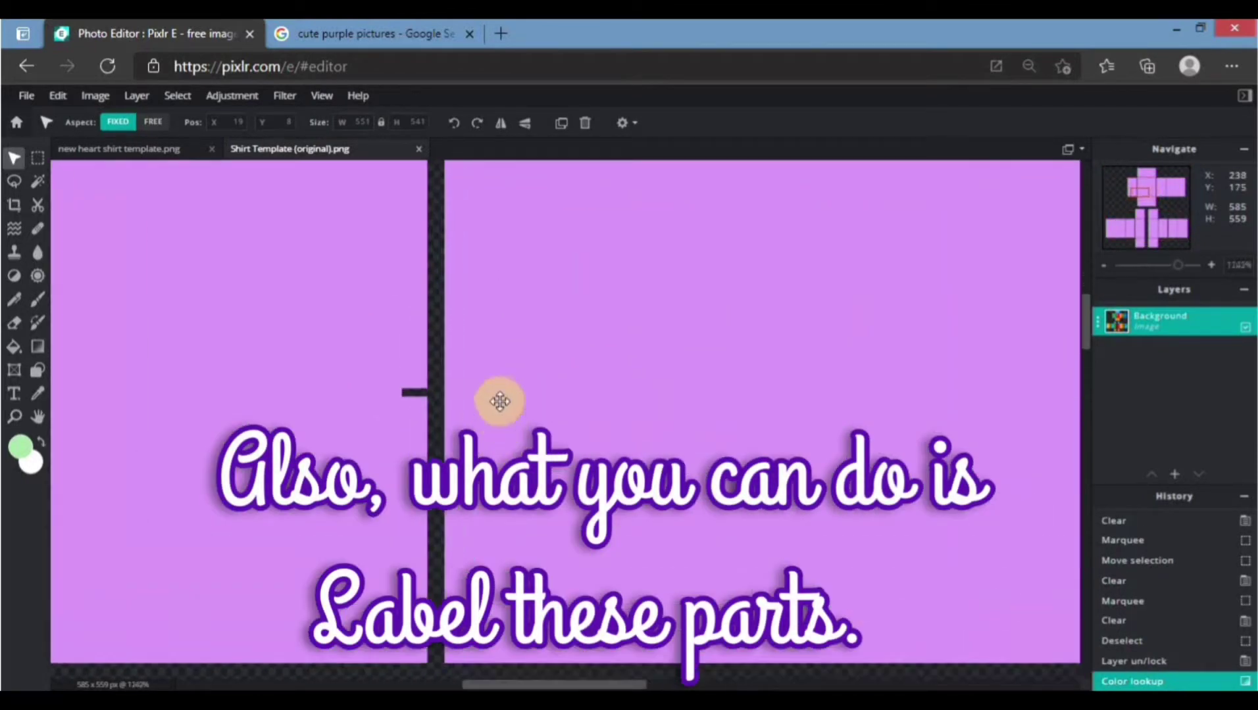
click(37, 158)
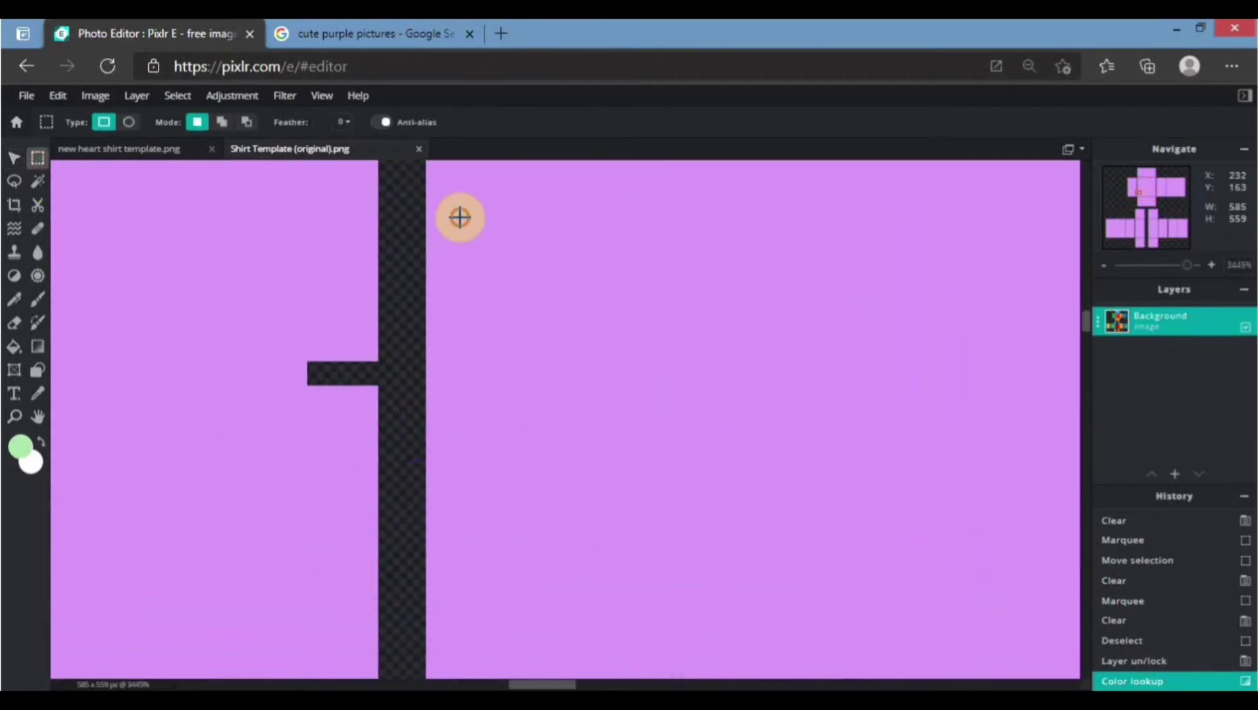
scroll(516, 365, down, 2)
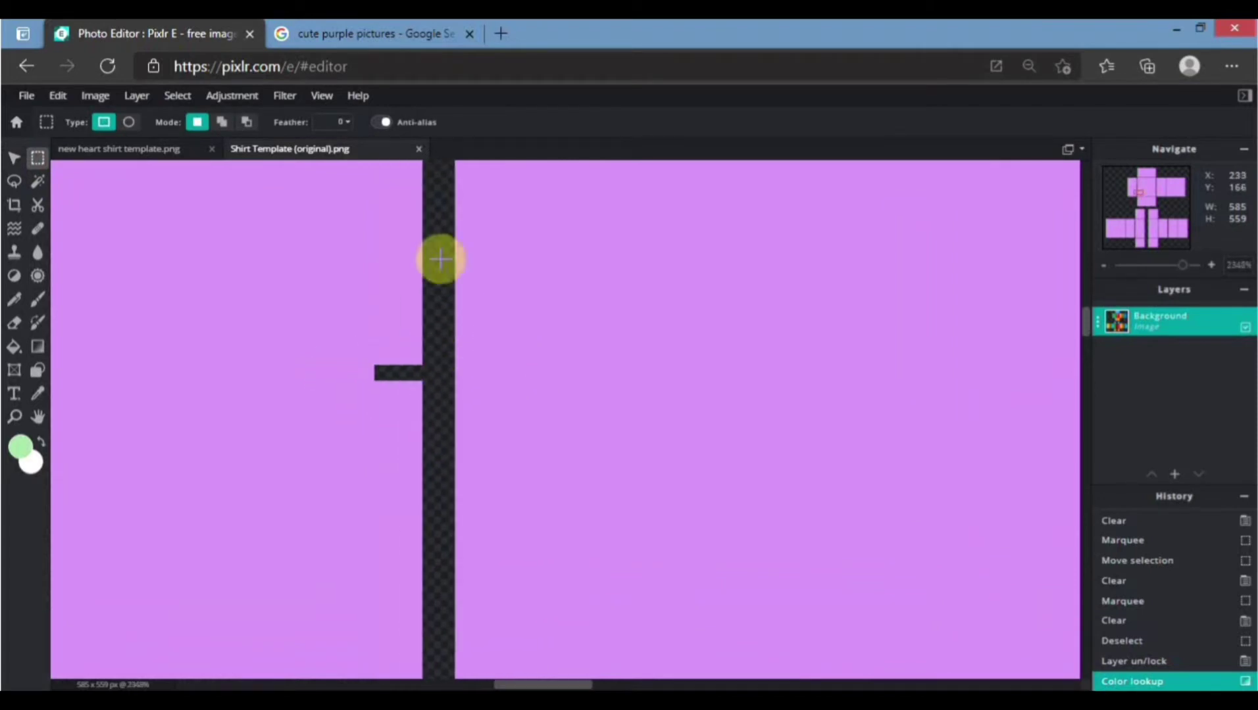
scroll(713, 339, down, 5)
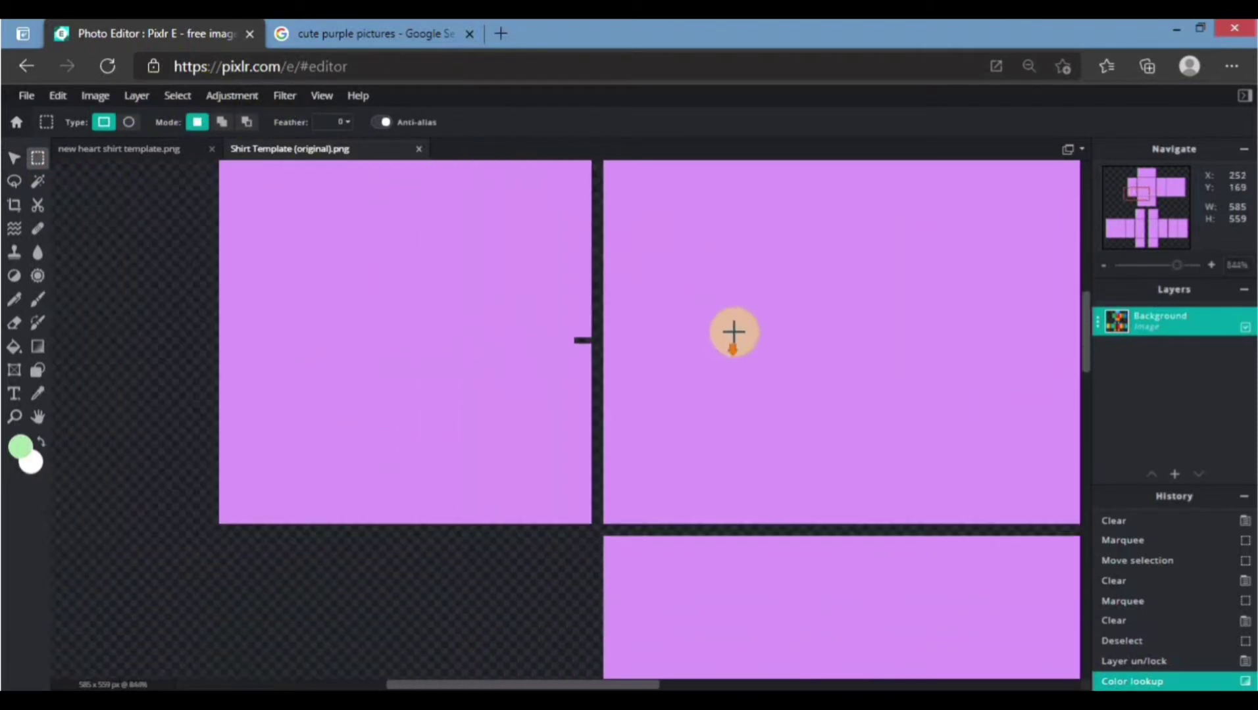
key(ctrl+z)
- Select the gap in the dashed line between the R and FRONT panels and add a new layer
scroll(733, 332, up, 5)
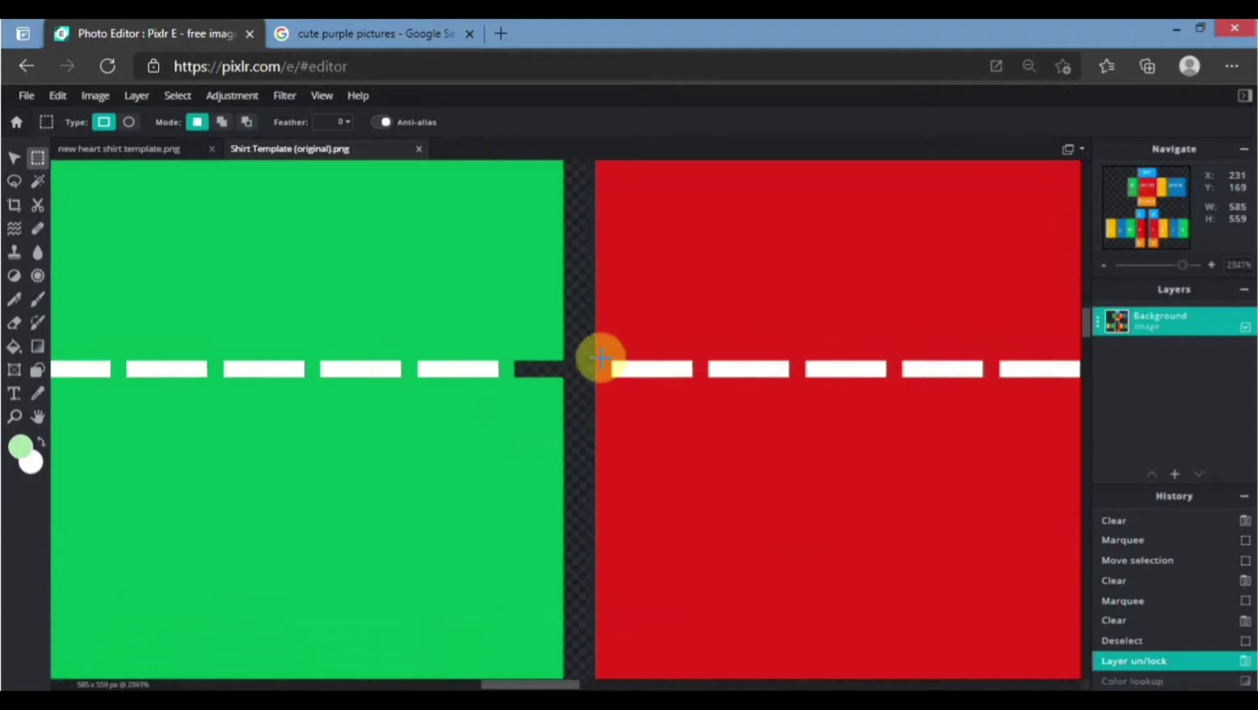
mouse_move(564, 361)
mouse_down()
mouse_move(576, 378)
mouse_move(595, 377)
mouse_up()
scroll(597, 340, up, 4)
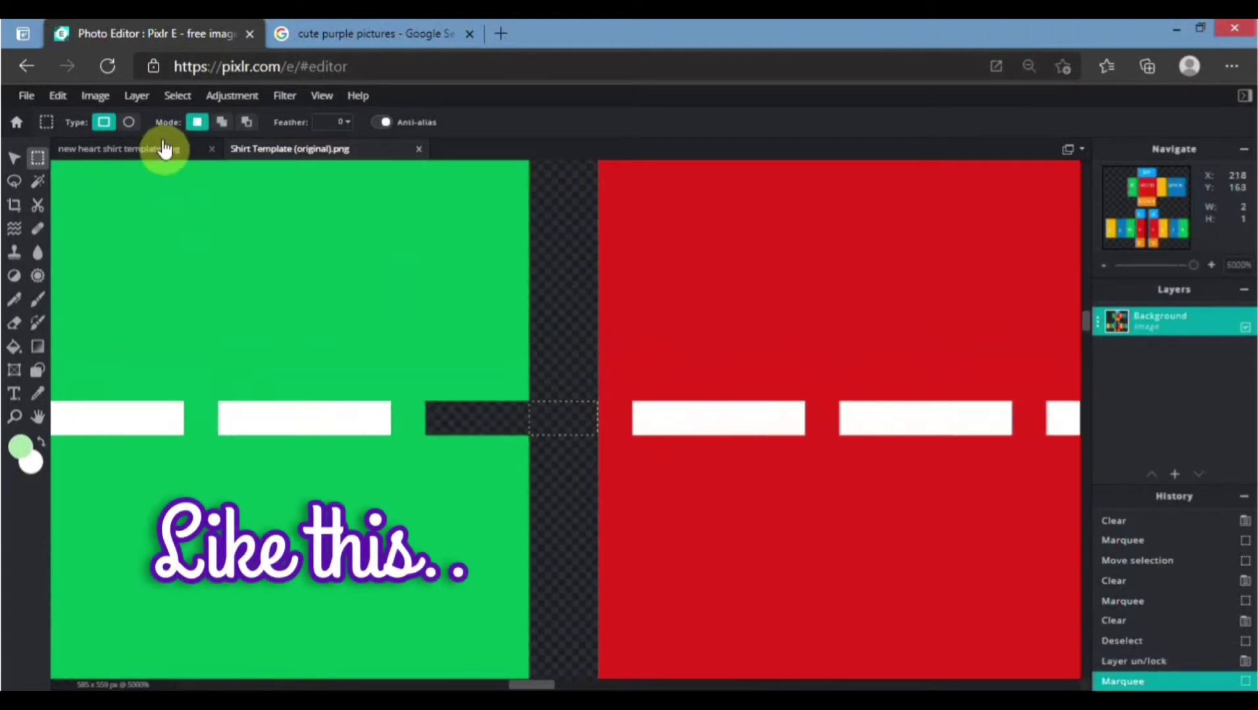
click(137, 97)
click(148, 131)
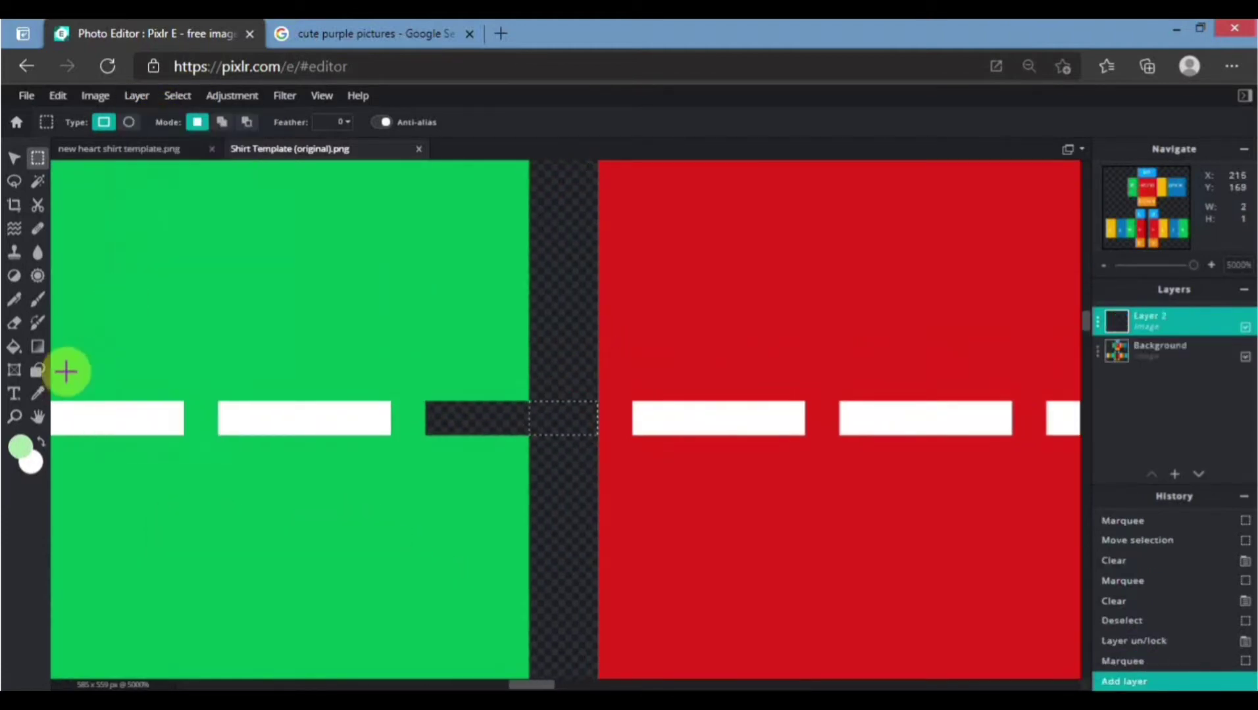
- Fill the selected gap with white on the new layer using the Paint Bucket
click(14, 354)
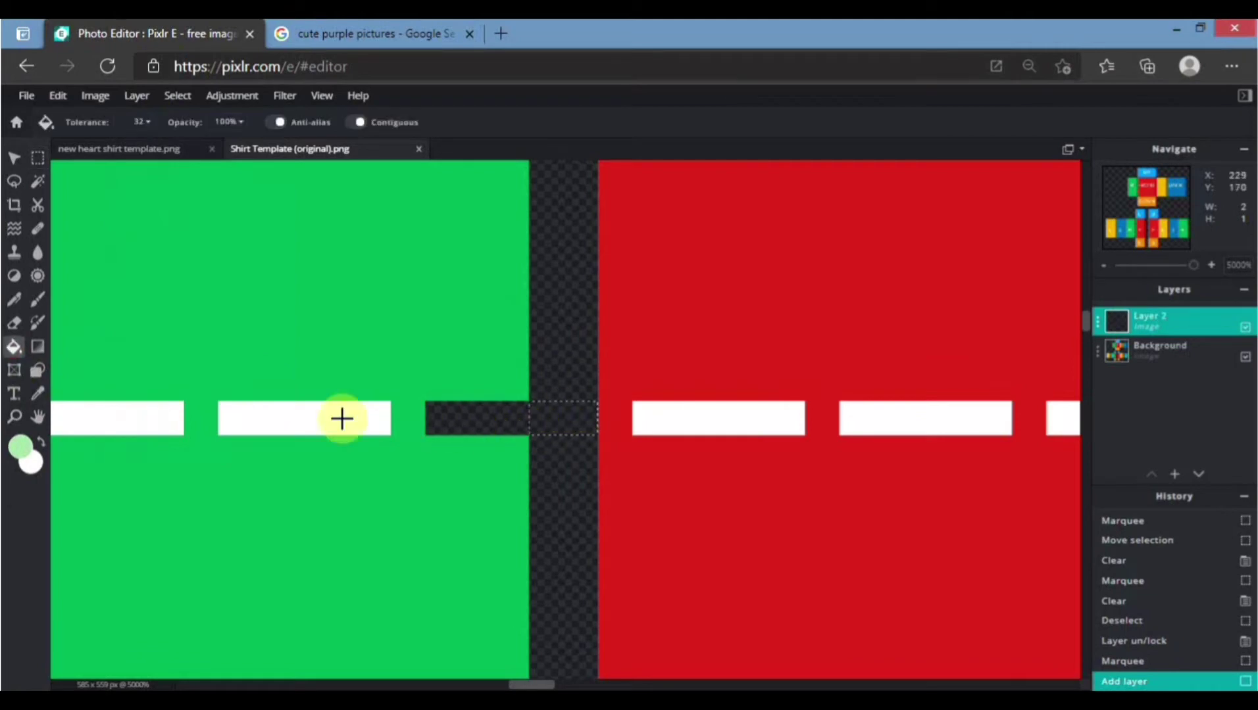
click(39, 442)
click(720, 424)
scroll(730, 447, down, 10)
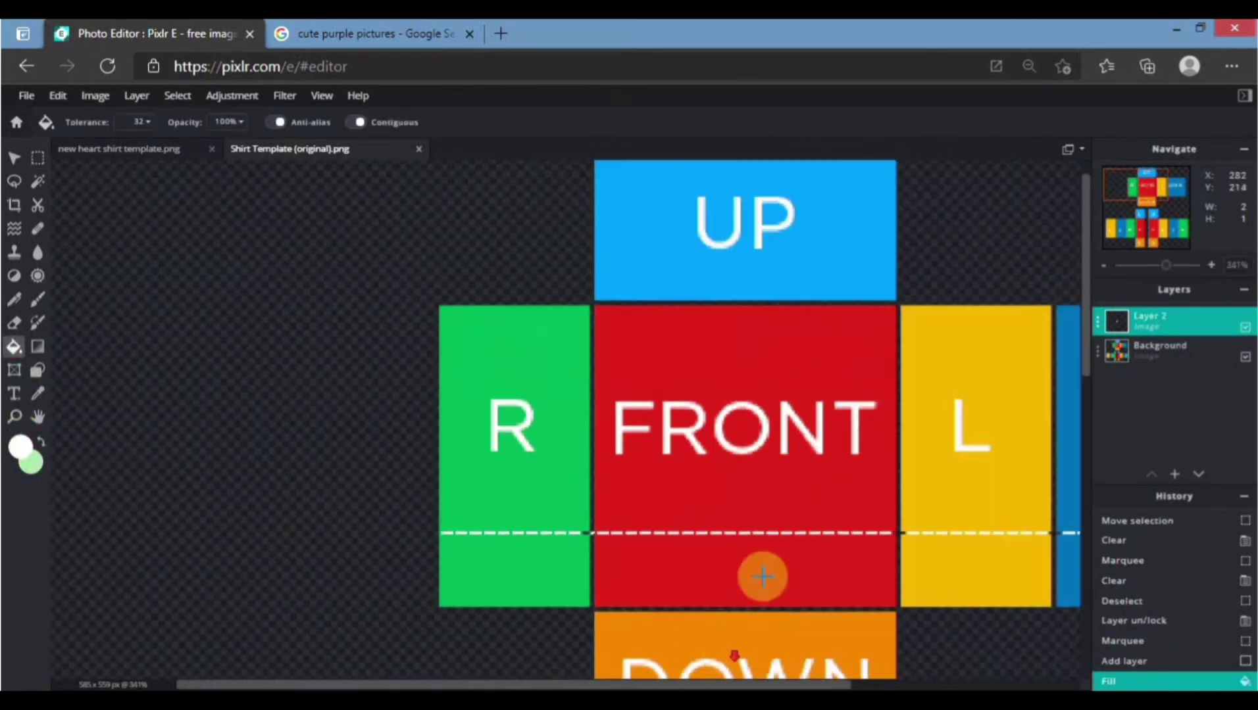
- Select and fill the dashed-line gap between the FRONT and L panels with white
scroll(926, 554, up, 10)
scroll(630, 465, up, 3)
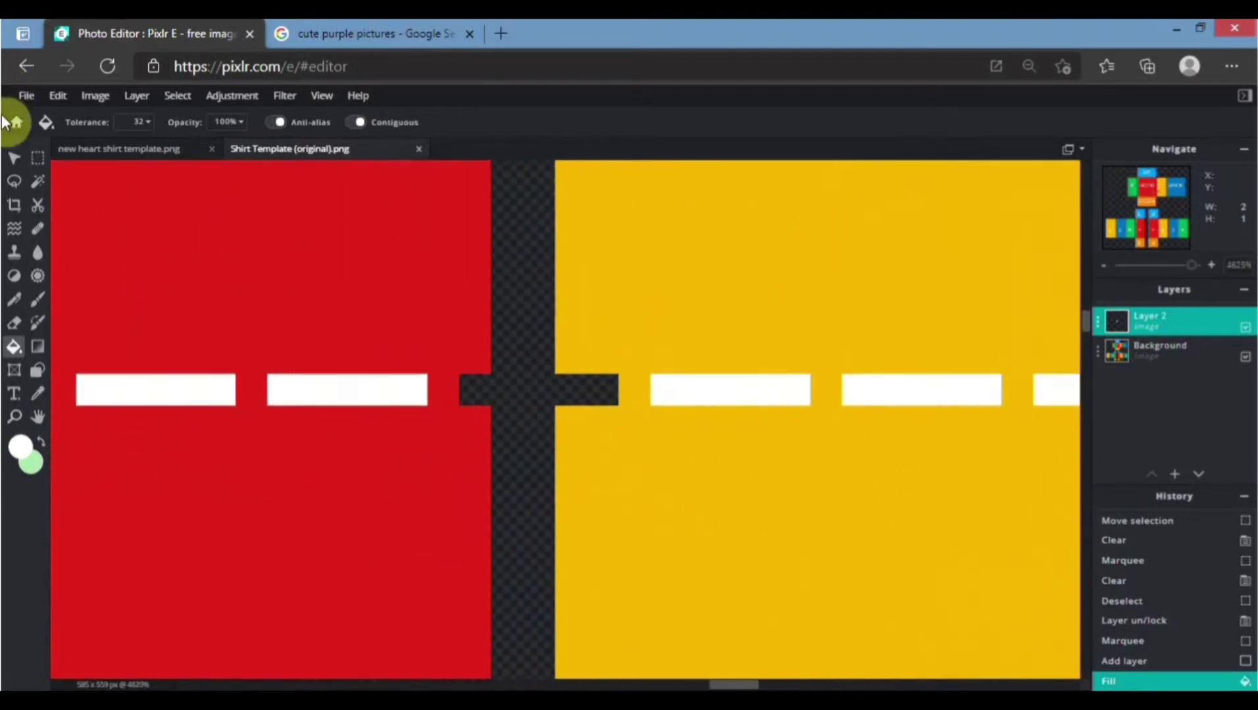
click(48, 158)
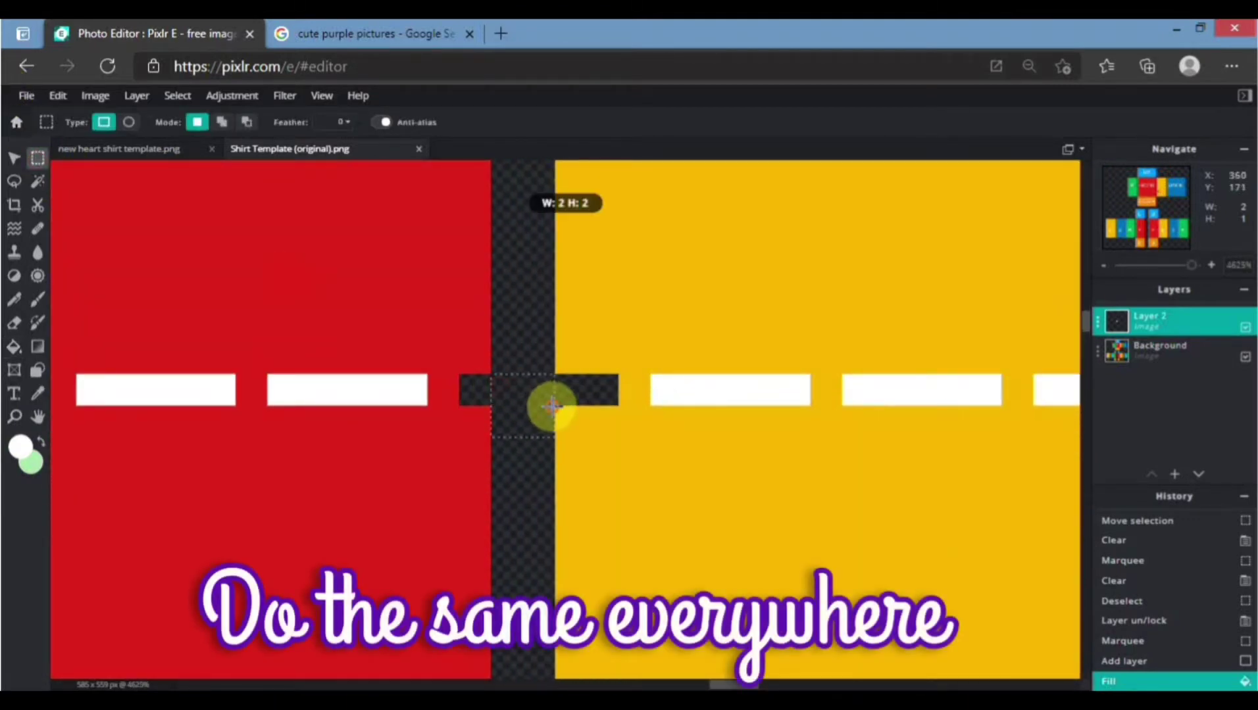
drag(551, 405, 551, 406)
mouse_move(488, 373)
mouse_down()
mouse_move(536, 396)
mouse_move(543, 430)
mouse_move(519, 385)
mouse_move(549, 403)
mouse_up()
click(13, 346)
click(534, 388)
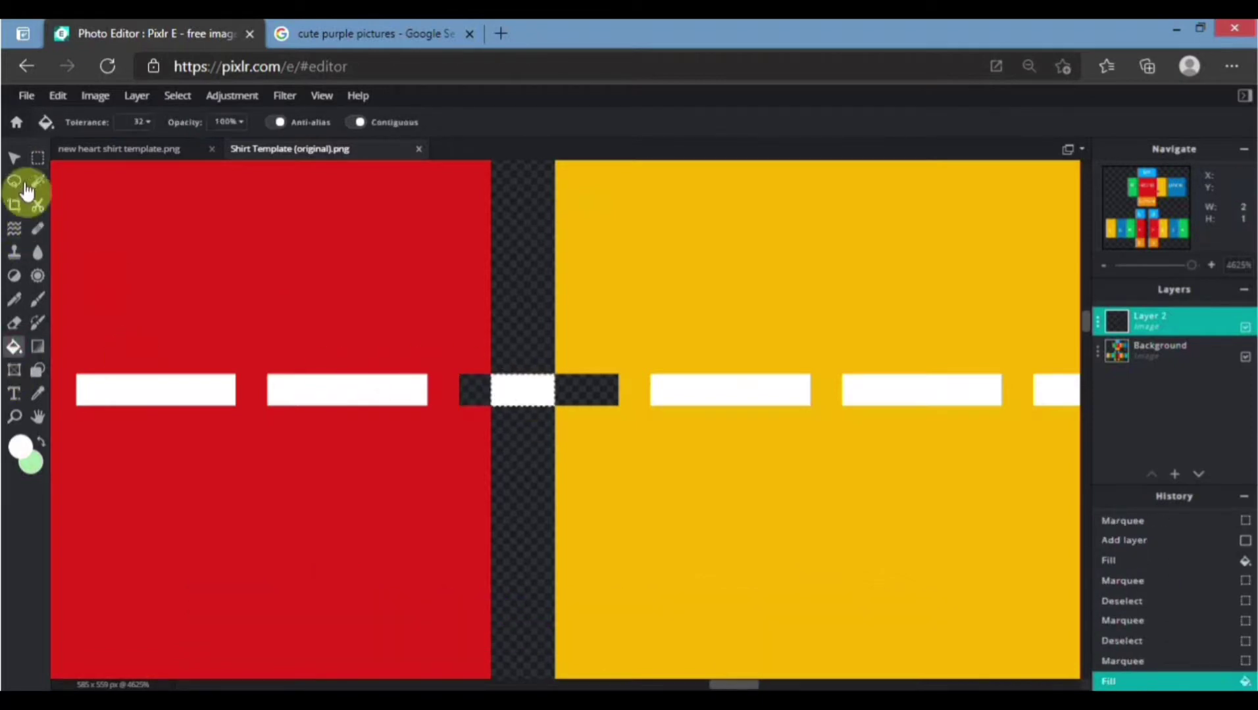
- Select and fill the dashed-line gap between the L and BACK panels with white
click(37, 158)
click(546, 331)
scroll(732, 454, down, 12)
scroll(941, 461, up, 8)
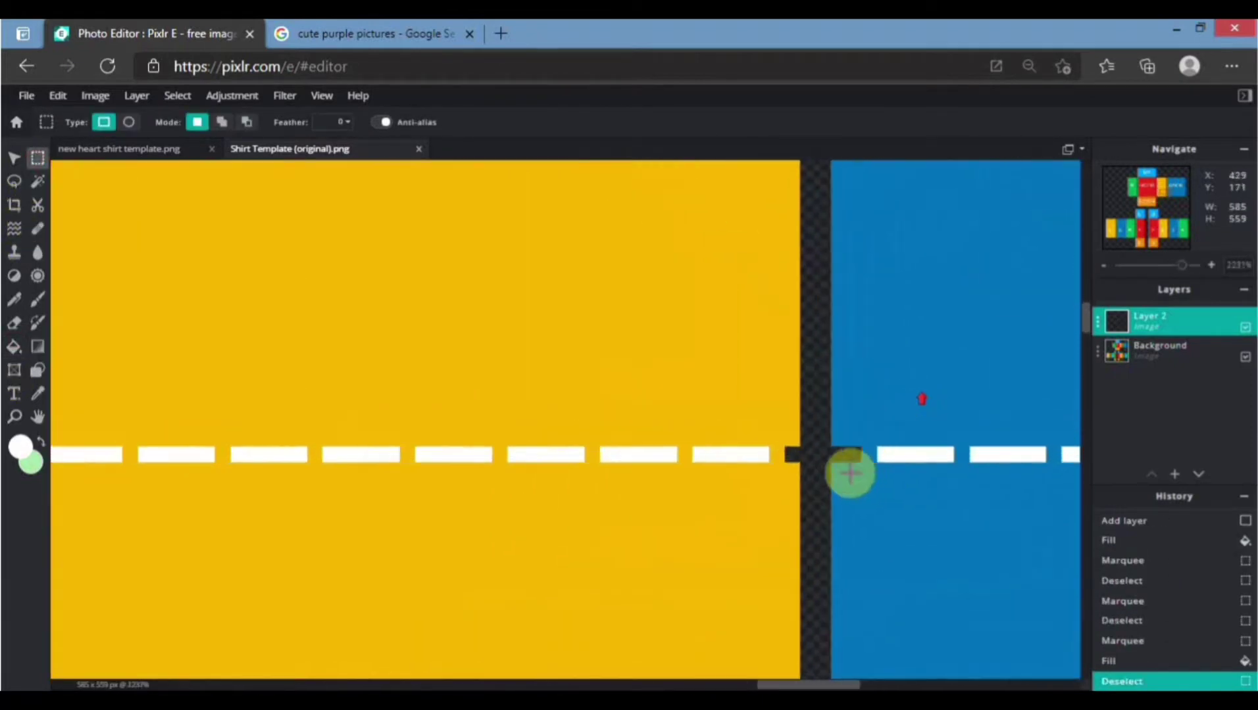
scroll(850, 474, up, 3)
drag(726, 421, 776, 446)
click(14, 347)
click(769, 429)
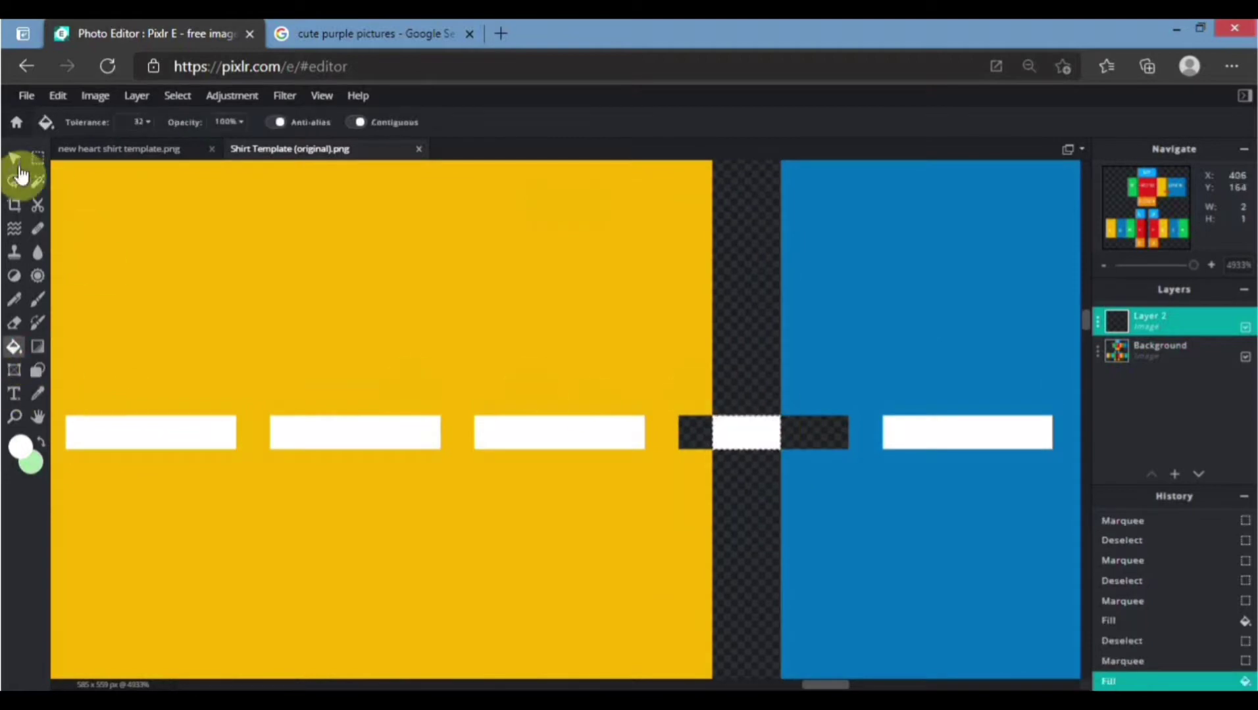
- Select and fill the dashed-line gap between the R and F panels of the left arm with white
click(37, 158)
click(321, 253)
scroll(230, 393, down, 10)
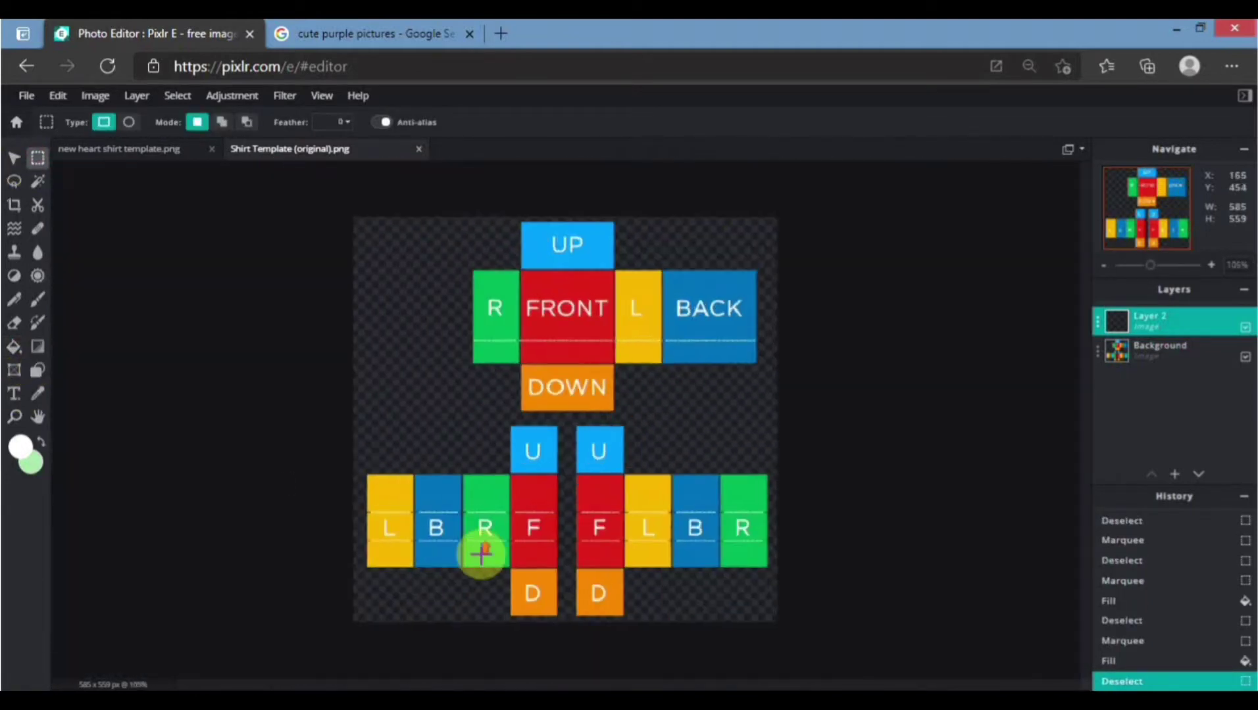
scroll(482, 554, up, 10)
drag(202, 520, 244, 542)
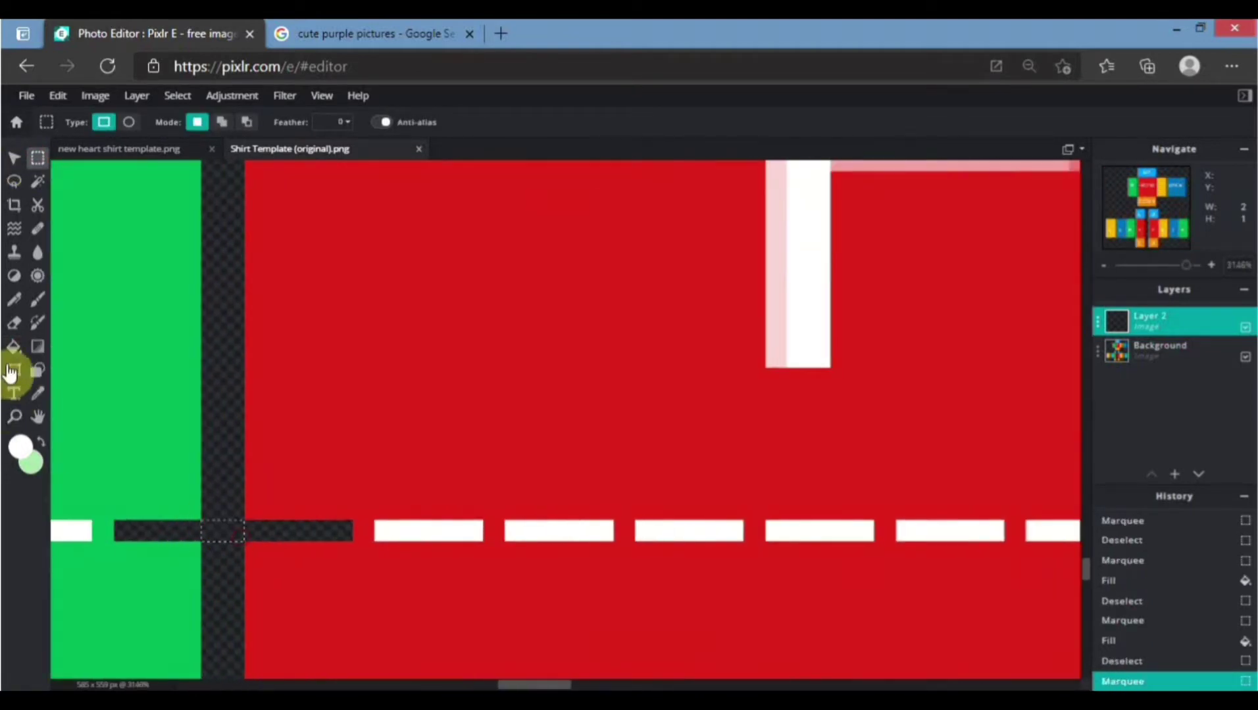
click(14, 346)
click(223, 531)
- Select and fill the lower dashed-line gap between the B and R panels of the left arm with white
click(38, 158)
click(304, 280)
scroll(315, 326, down, 5)
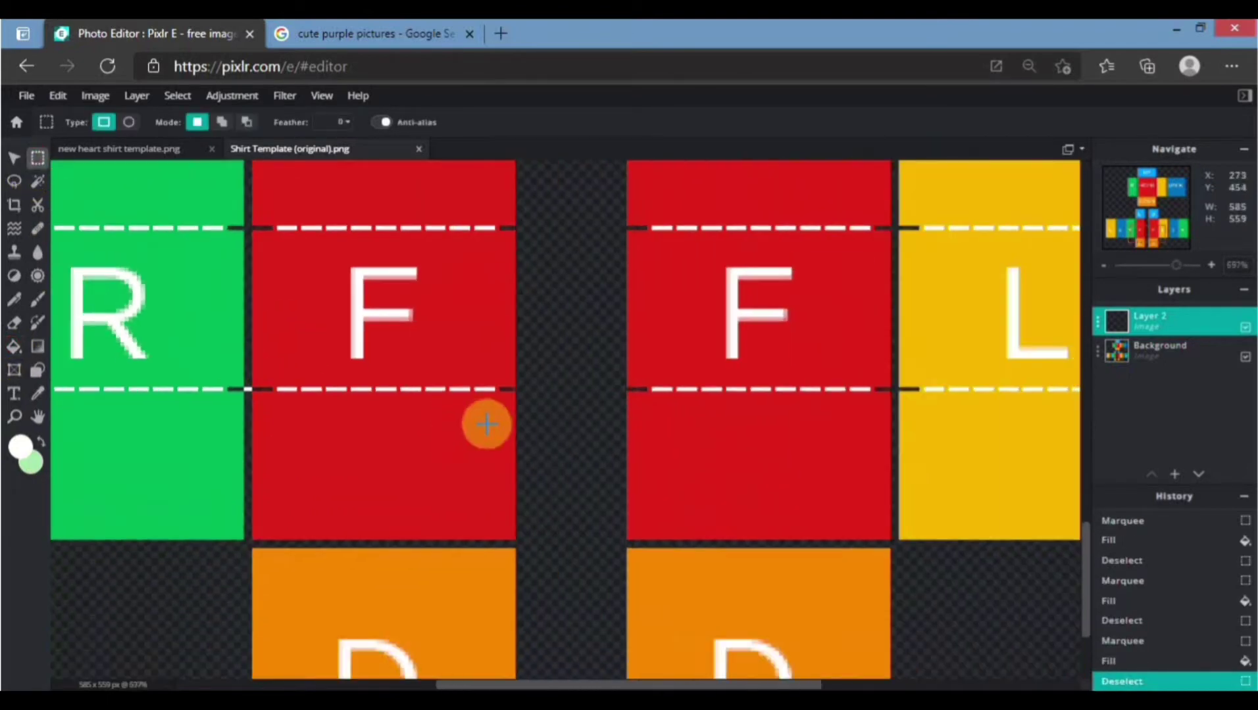
scroll(106, 359, down, 3)
scroll(427, 570, up, 5)
drag(436, 533, 454, 543)
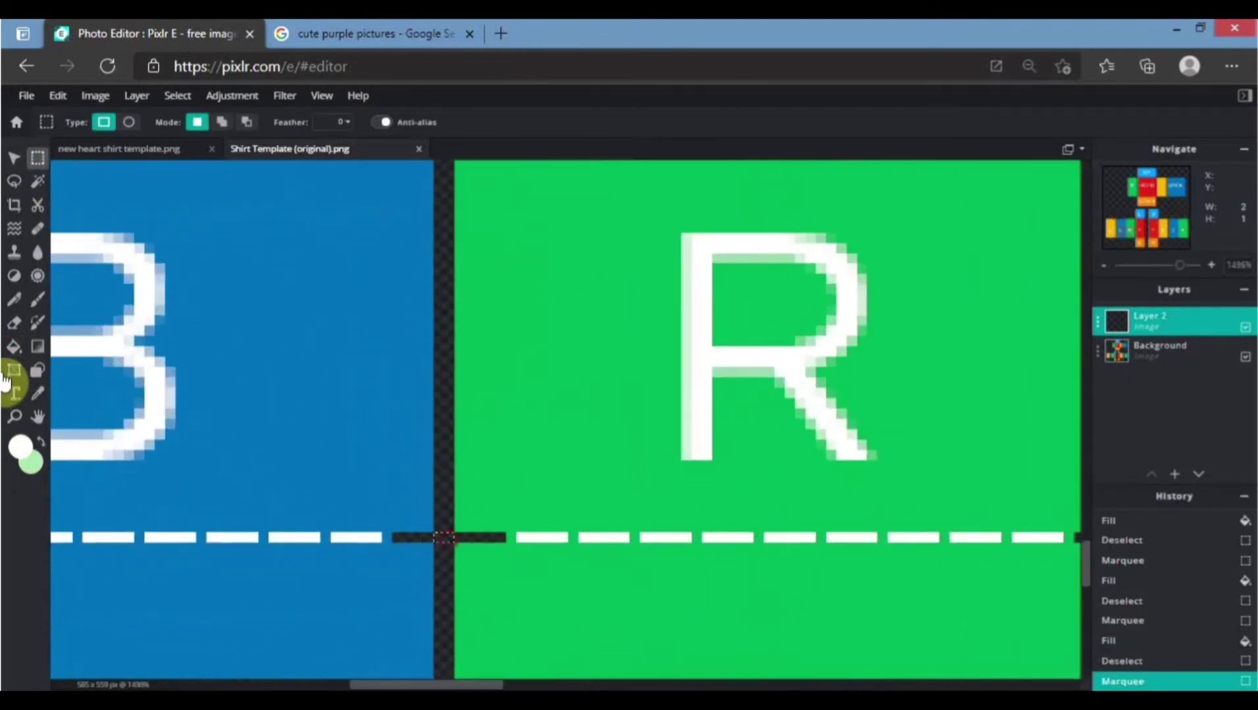
click(14, 346)
click(444, 537)
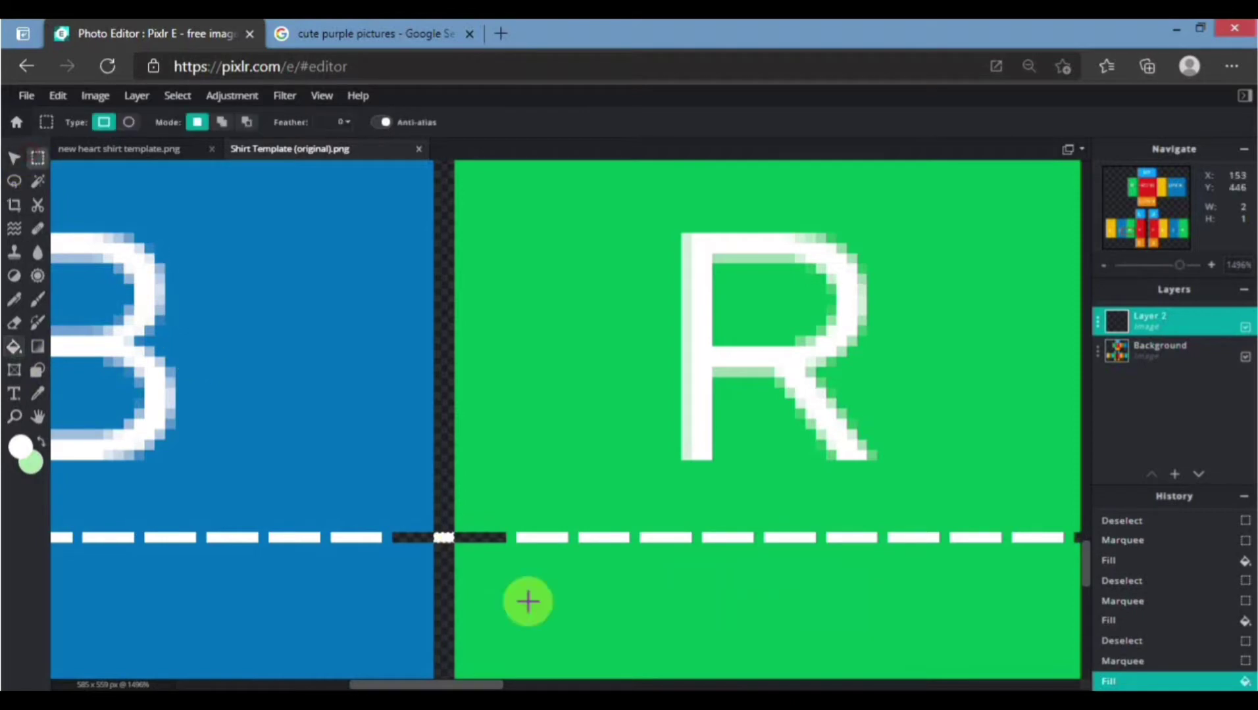
- Fill the lower dashed-line gap between the L and B panels of the left arm with white
drag(450, 684, 336, 684)
click(14, 346)
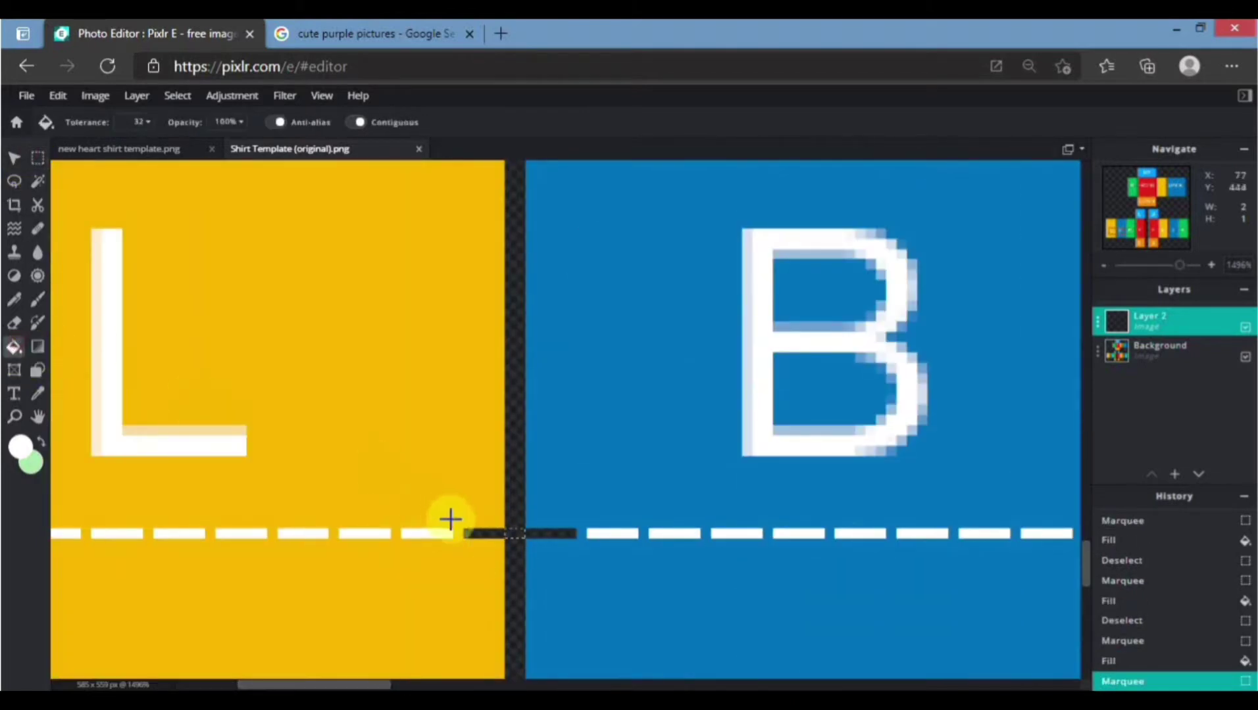
click(516, 535)
- Select and fill the upper dashed-line gap between the L and B panels with white
click(37, 157)
drag(1087, 564, 1079, 527)
drag(507, 525, 523, 528)
click(14, 348)
click(512, 534)
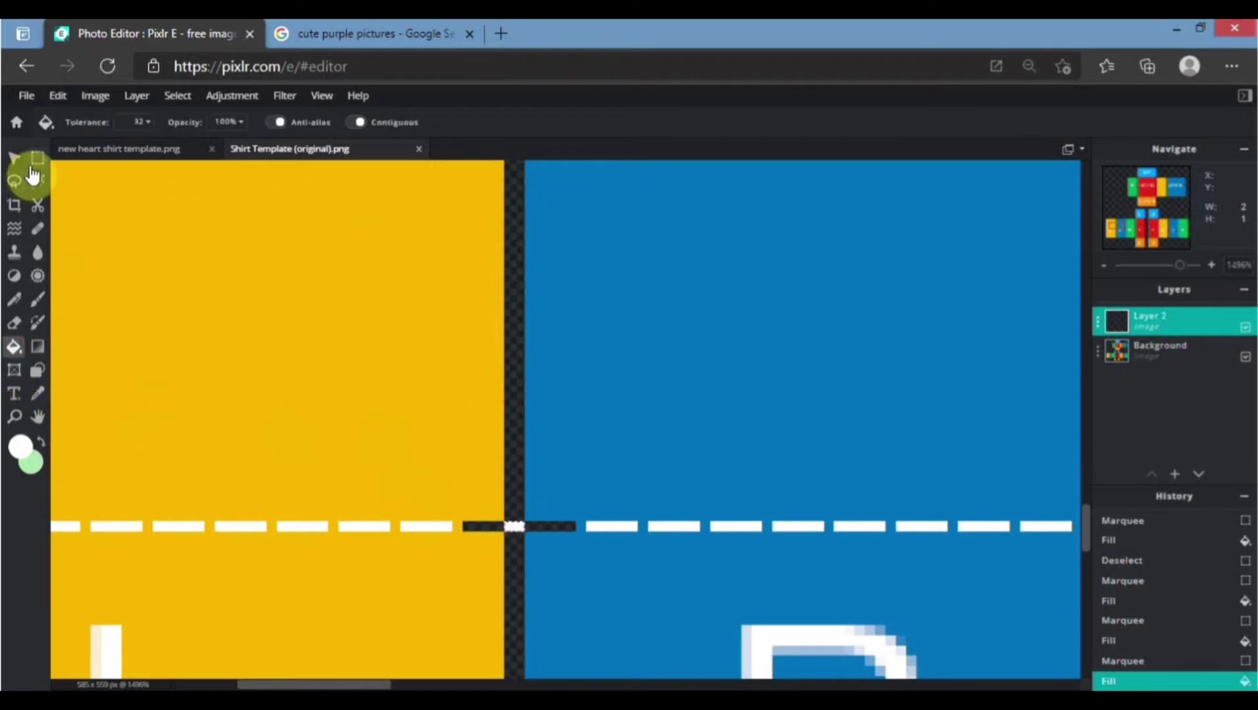
- Select and fill the upper dashed-line gap between the B and R panels with white
click(37, 158)
drag(356, 684, 496, 684)
drag(464, 521, 479, 528)
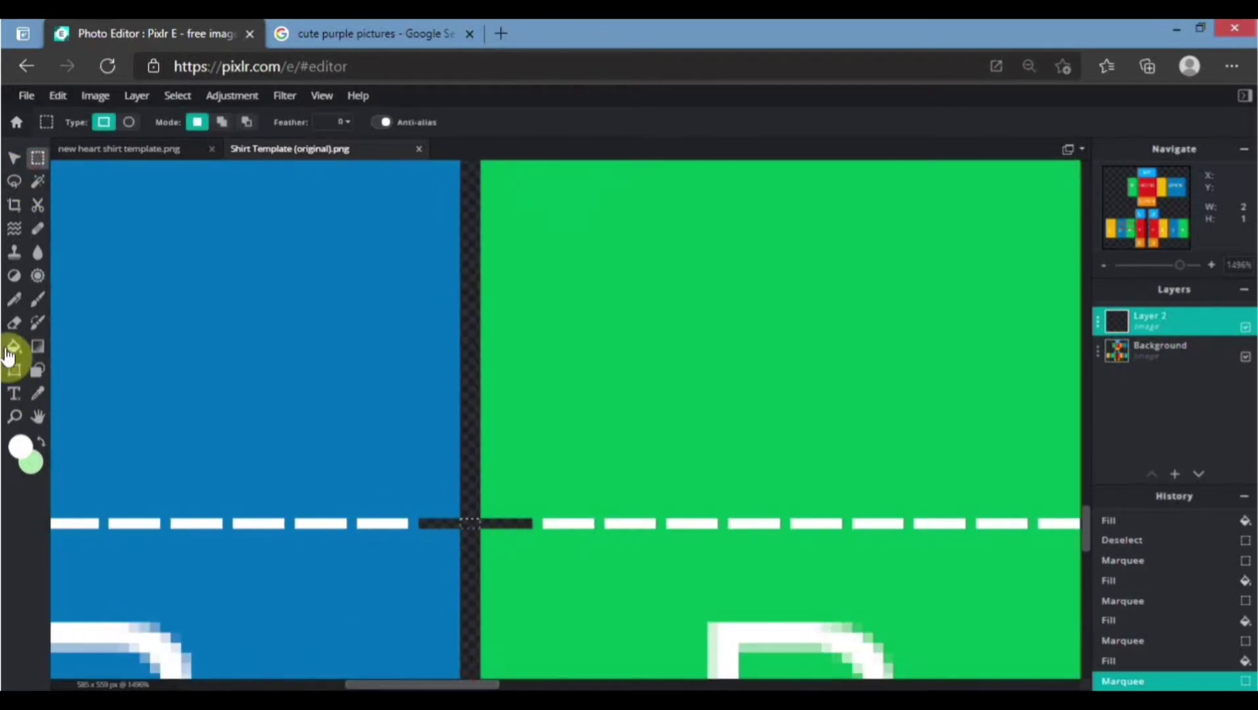
click(14, 347)
click(475, 524)
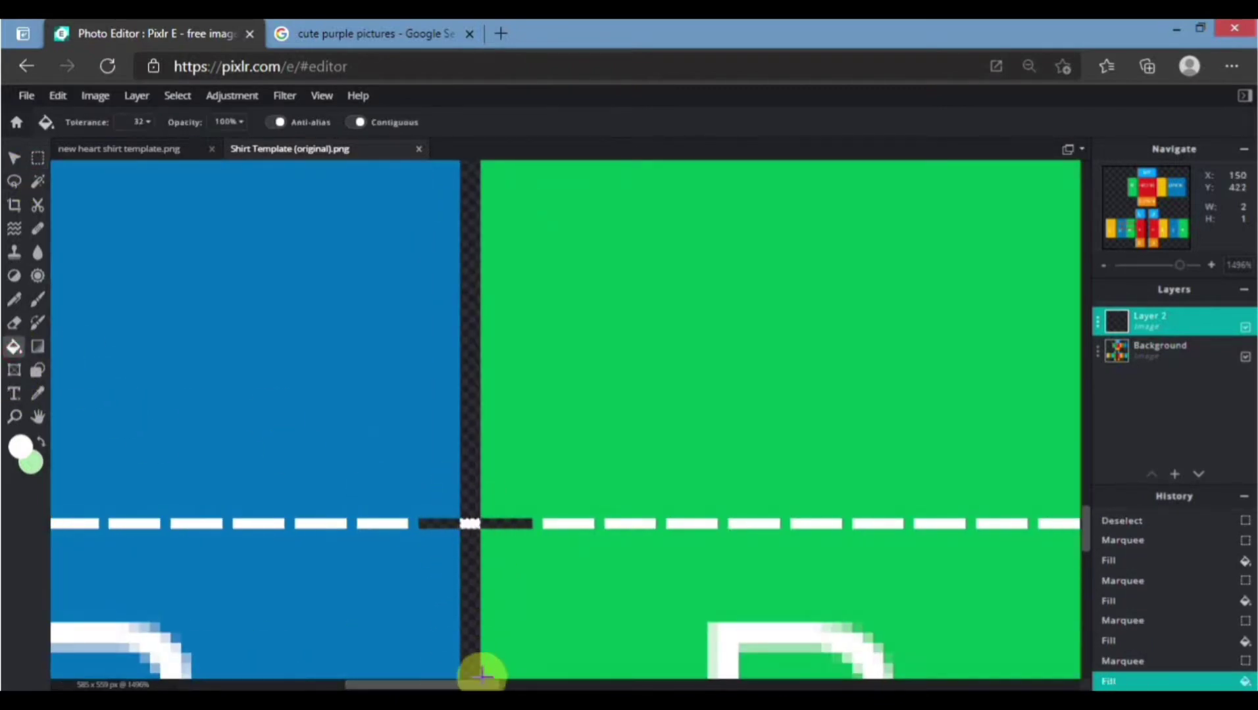
- Select and fill the dashed-line gap between the R and F panels of the left arm with white
drag(490, 684, 691, 684)
click(38, 158)
drag(533, 684, 473, 684)
mouse_move(393, 519)
mouse_down()
mouse_move(443, 536)
mouse_move(412, 528)
mouse_up()
click(14, 347)
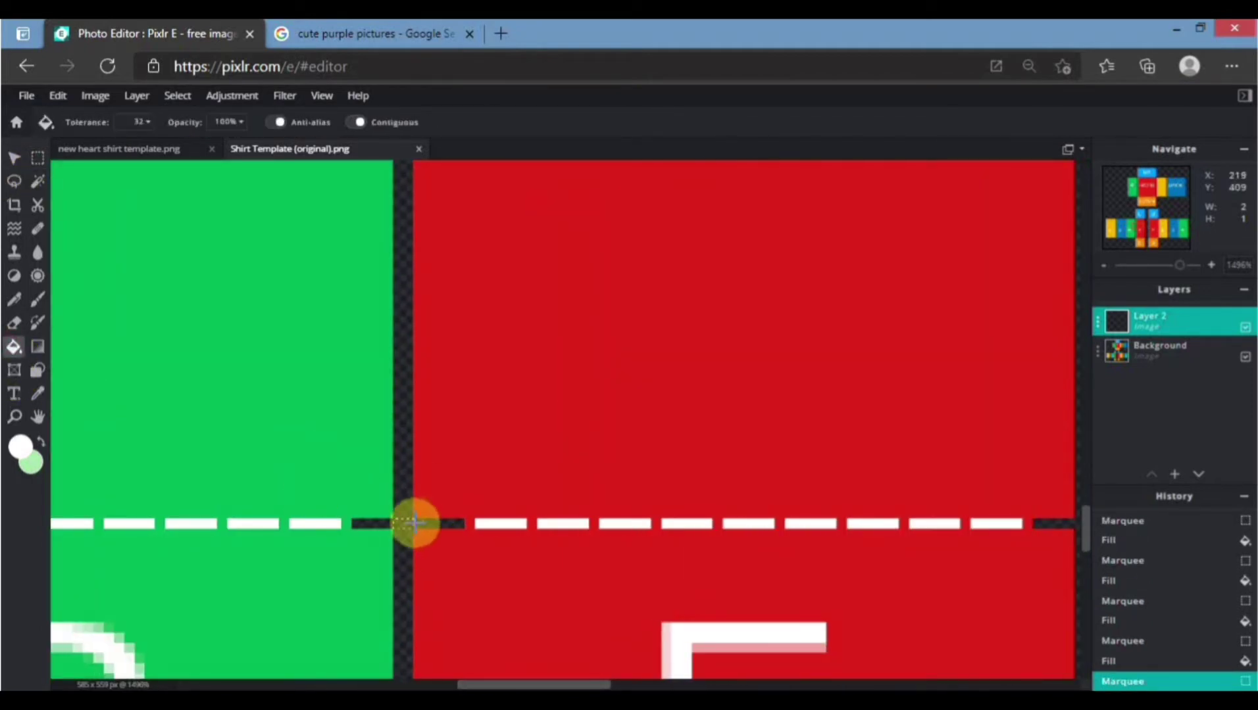
click(403, 523)
- Deselect and recolor the Background layer purple using Color lookup with a picked purple color
click(38, 157)
click(601, 405)
scroll(572, 483, down, 6)
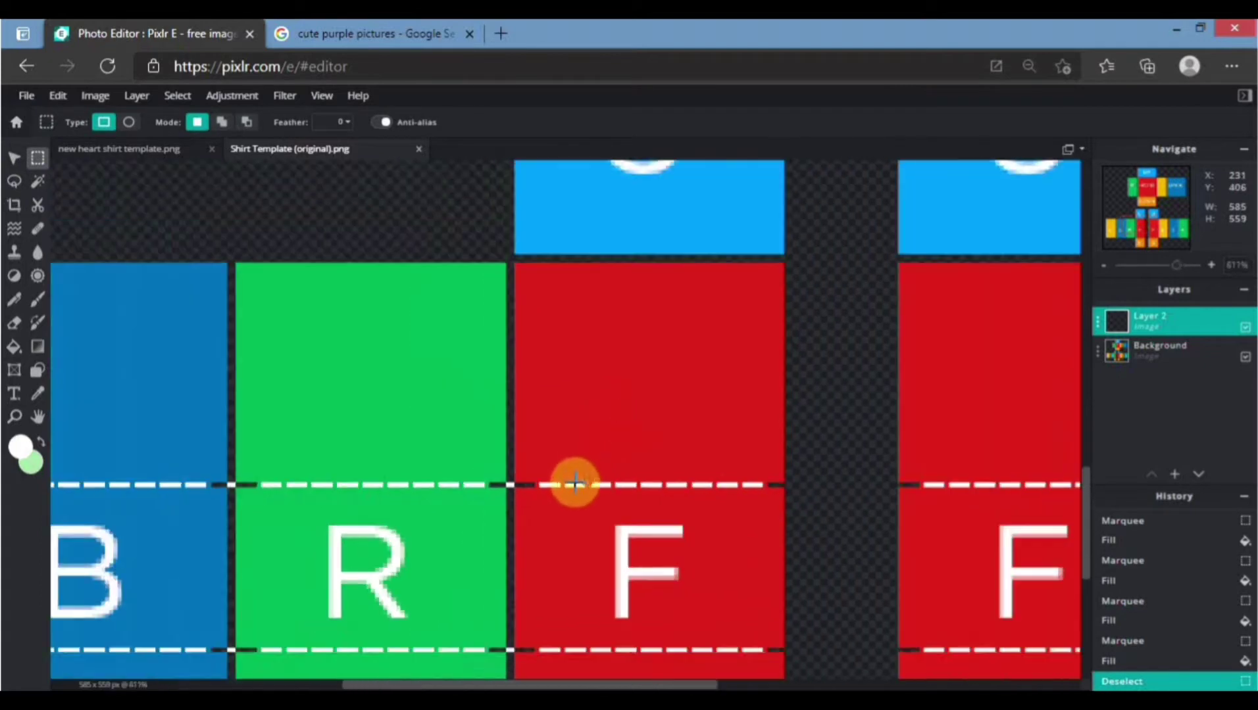
scroll(570, 501, down, 4)
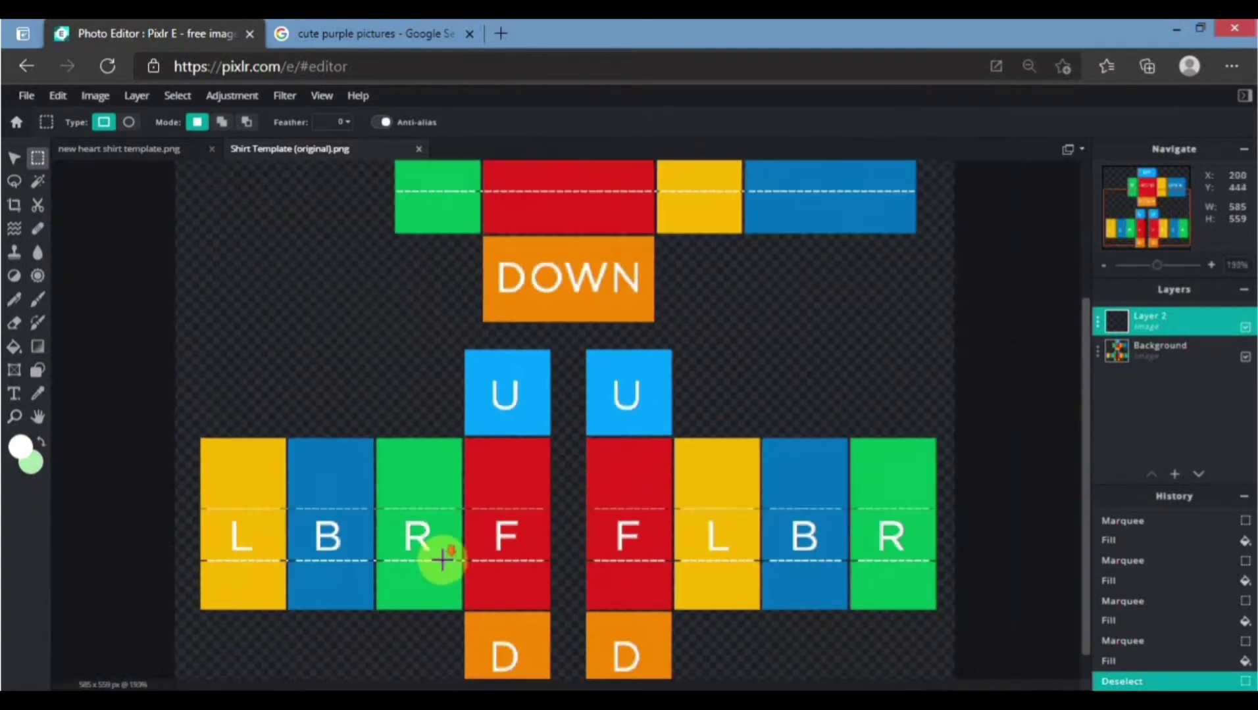
scroll(433, 480, down, 1)
click(1152, 350)
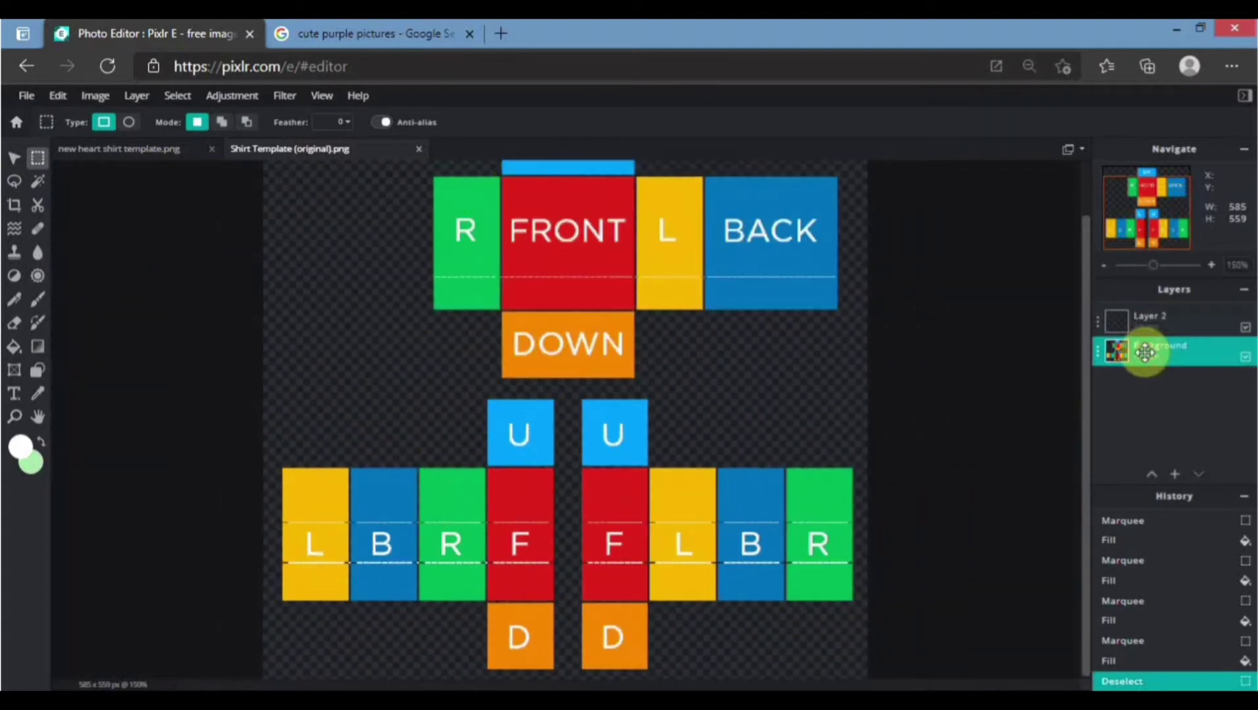
click(11, 158)
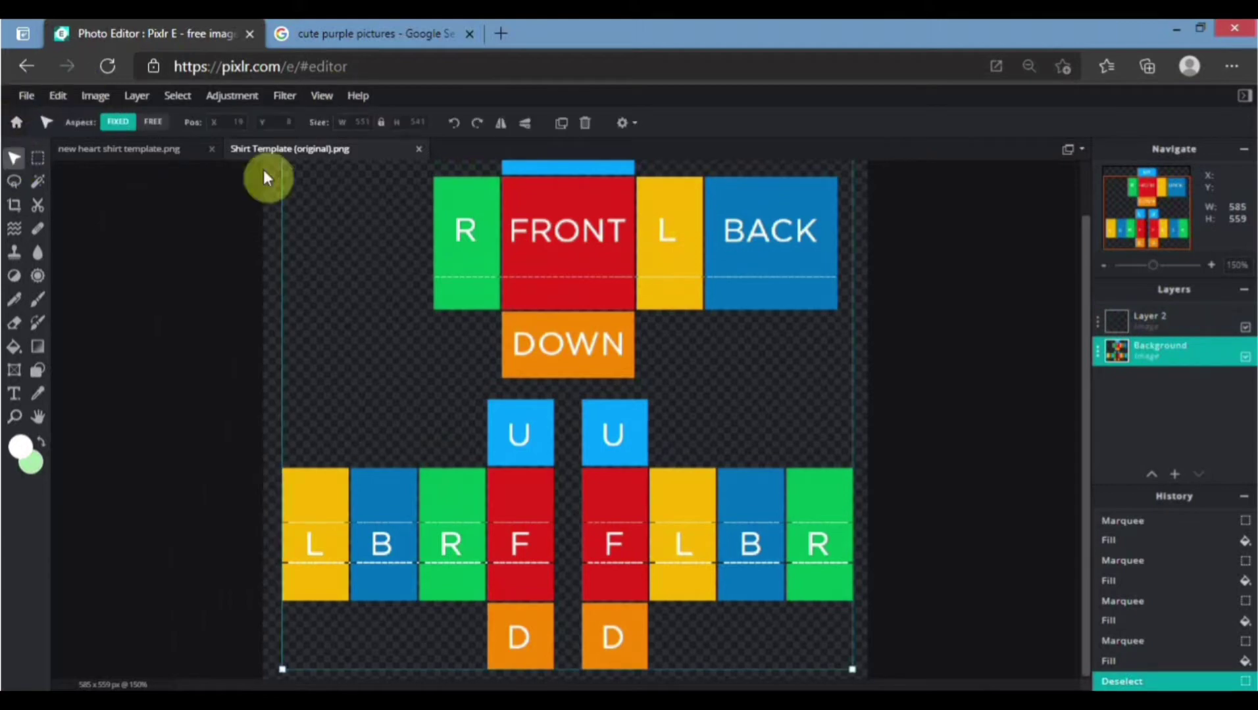
click(223, 95)
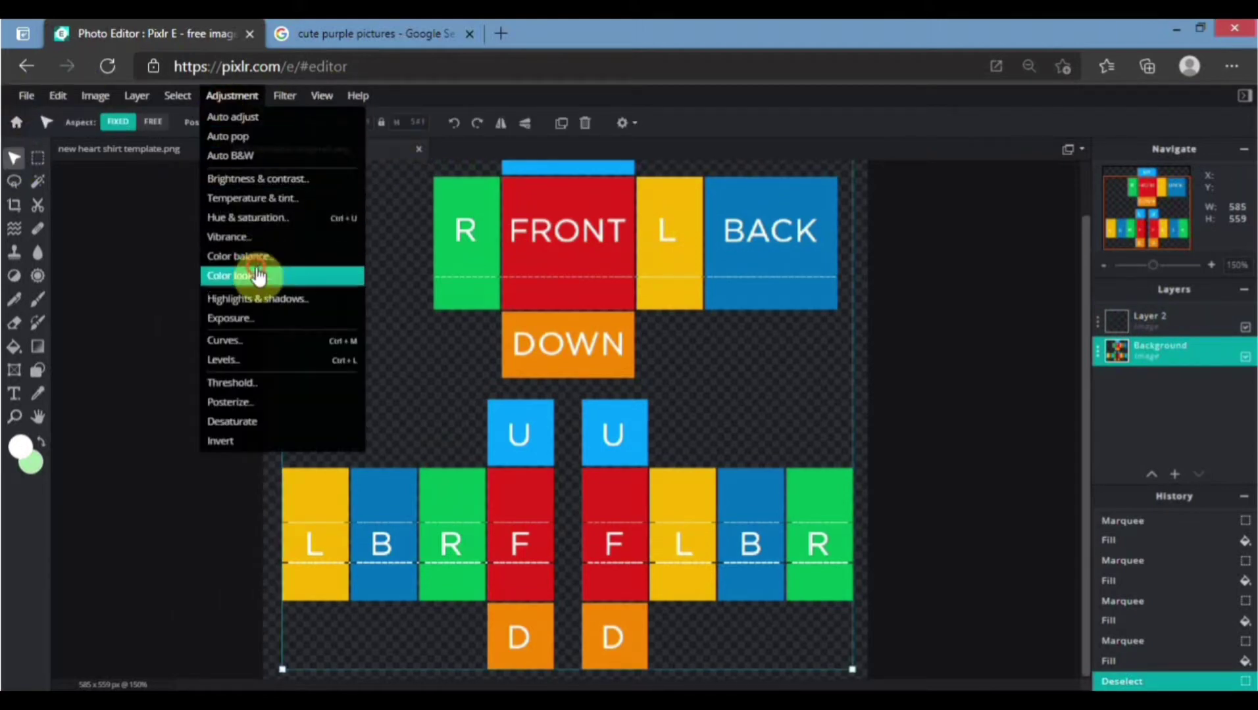
click(255, 274)
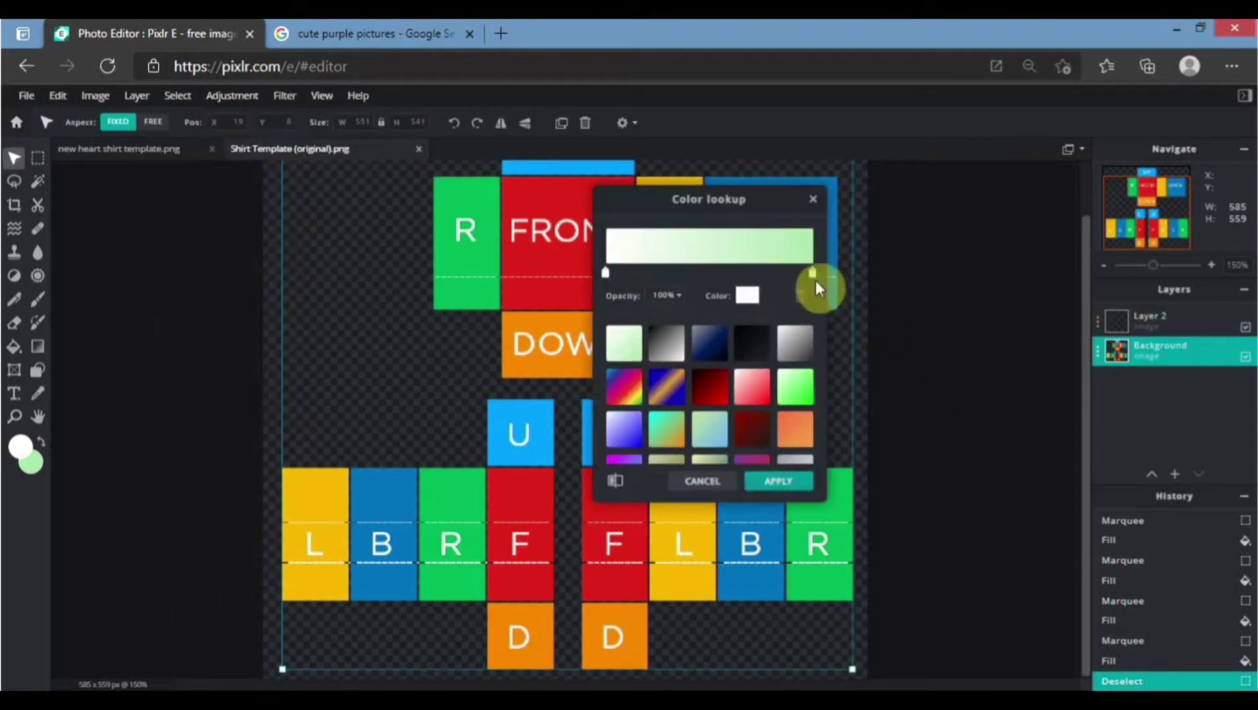
click(749, 296)
click(745, 290)
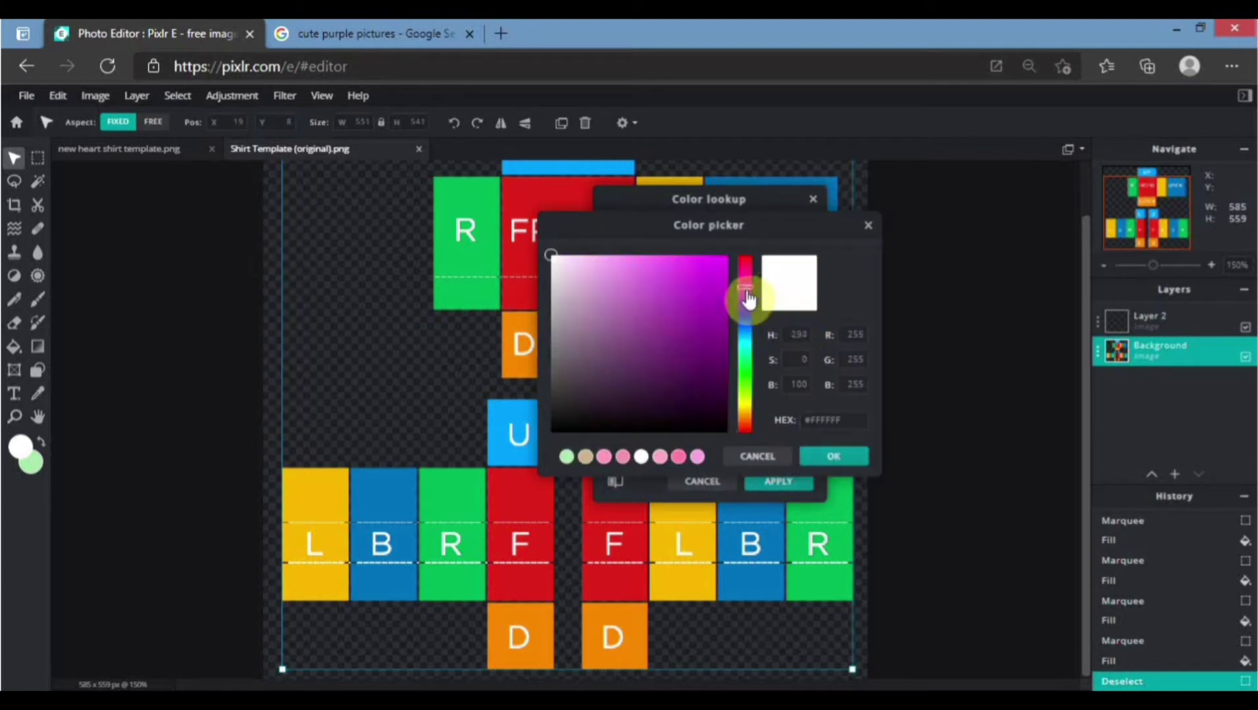
drag(685, 267, 909, 294)
click(862, 452)
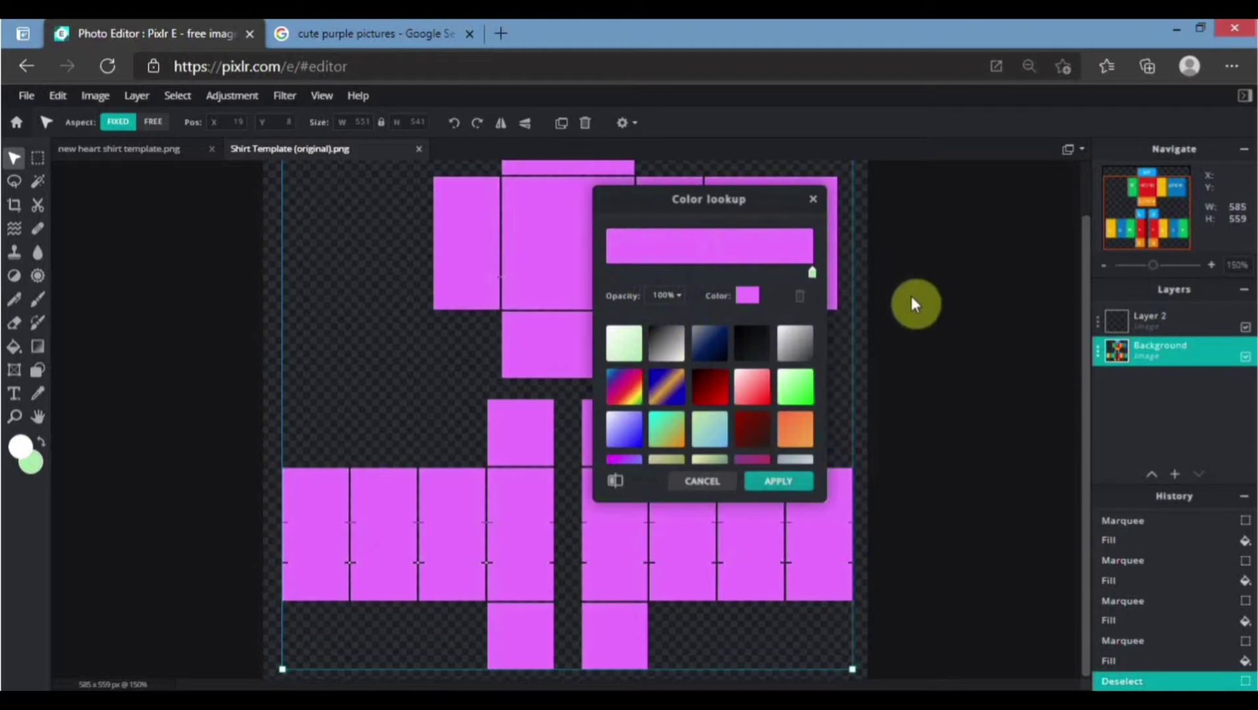
click(778, 481)
- Select the left arm's F panel and add a new layer
click(38, 162)
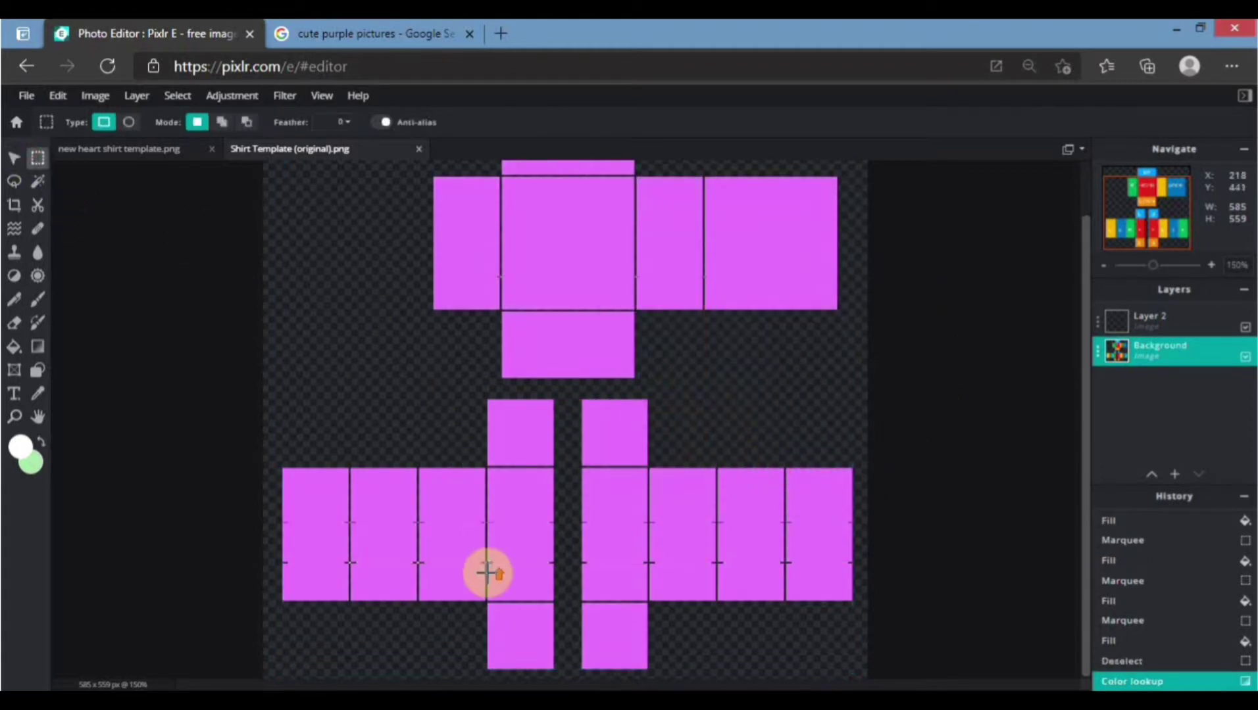
scroll(486, 578, up, 5)
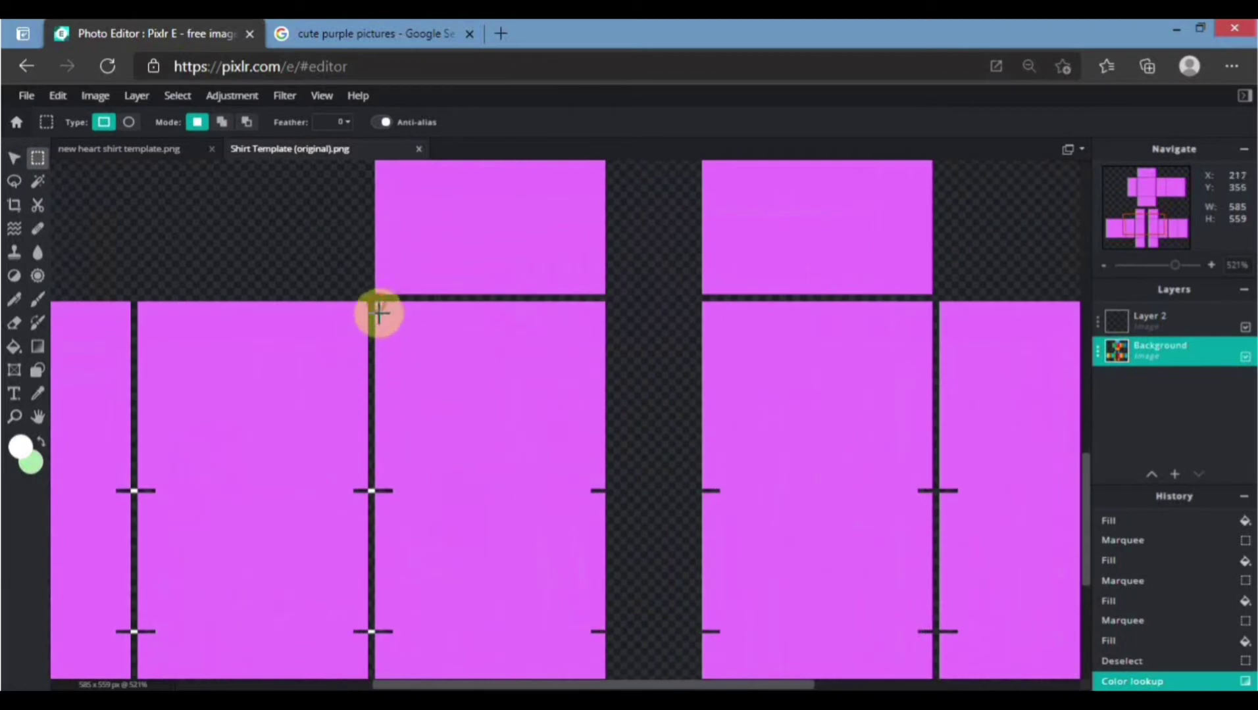
drag(379, 313, 511, 617)
drag(550, 659, 602, 666)
click(13, 347)
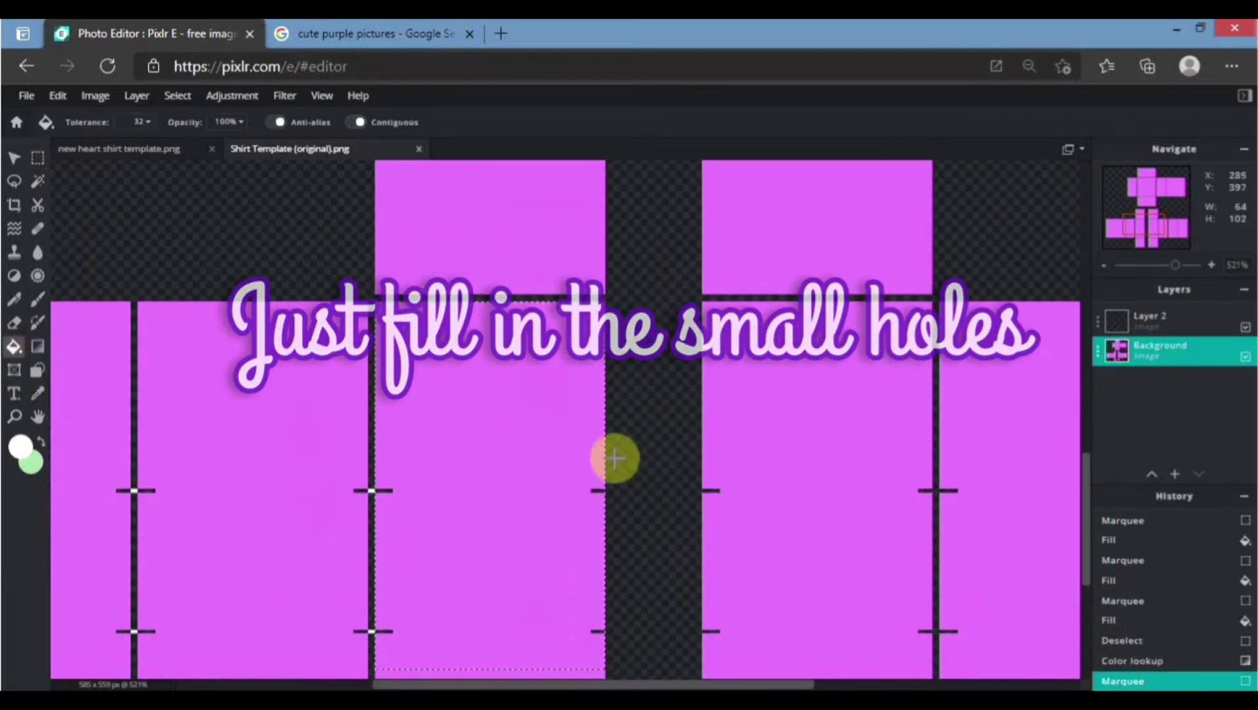
click(128, 97)
click(146, 128)
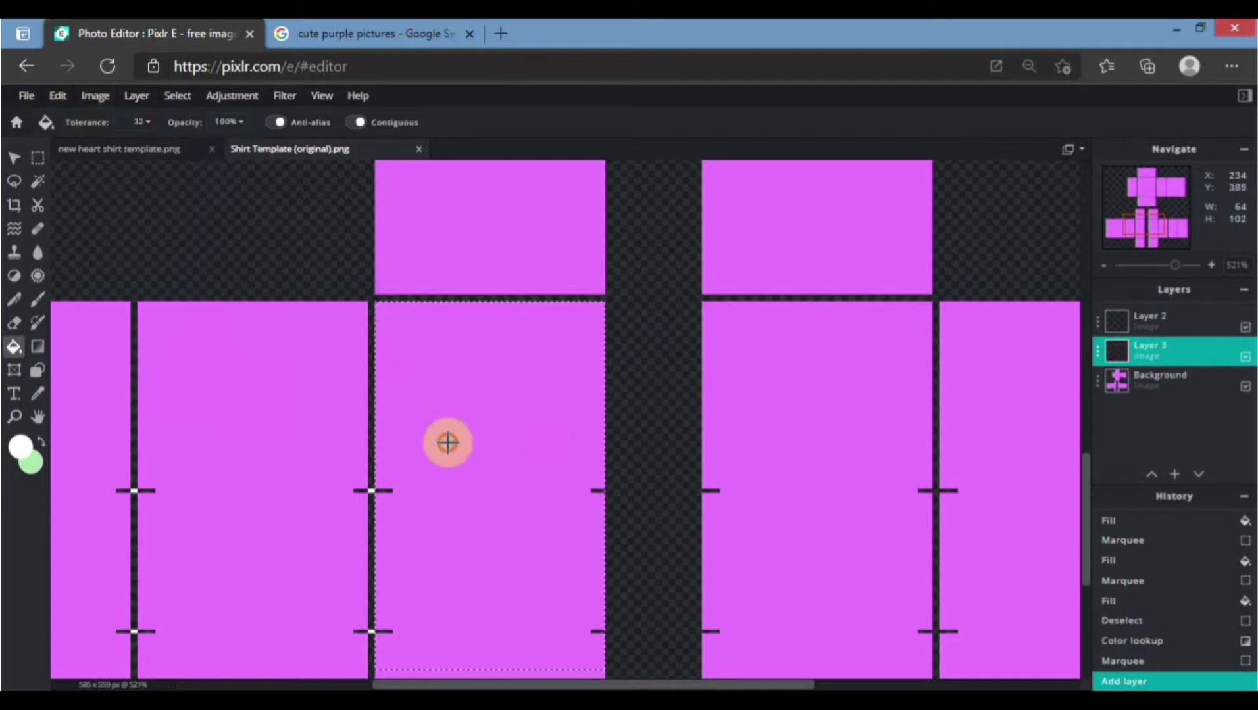
- Sample the panel's purple and fill the F panel selection with it on the new layer
click(449, 441)
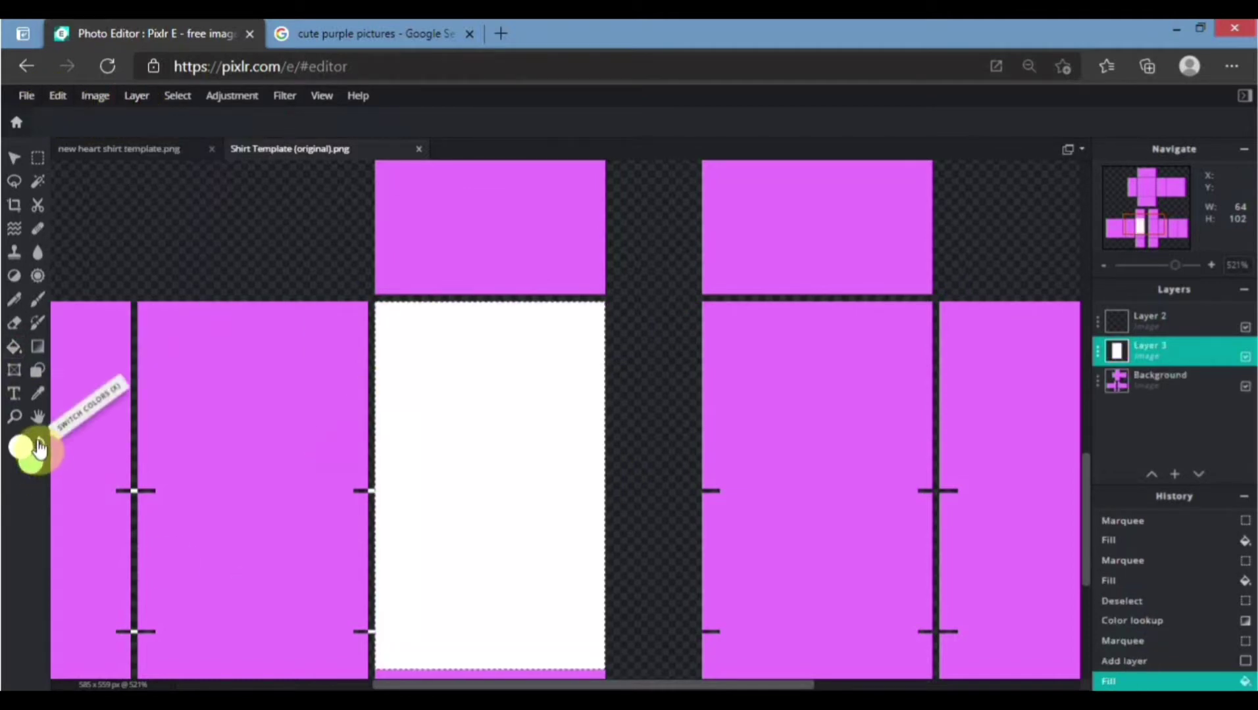
key(ctrl+z)
click(38, 393)
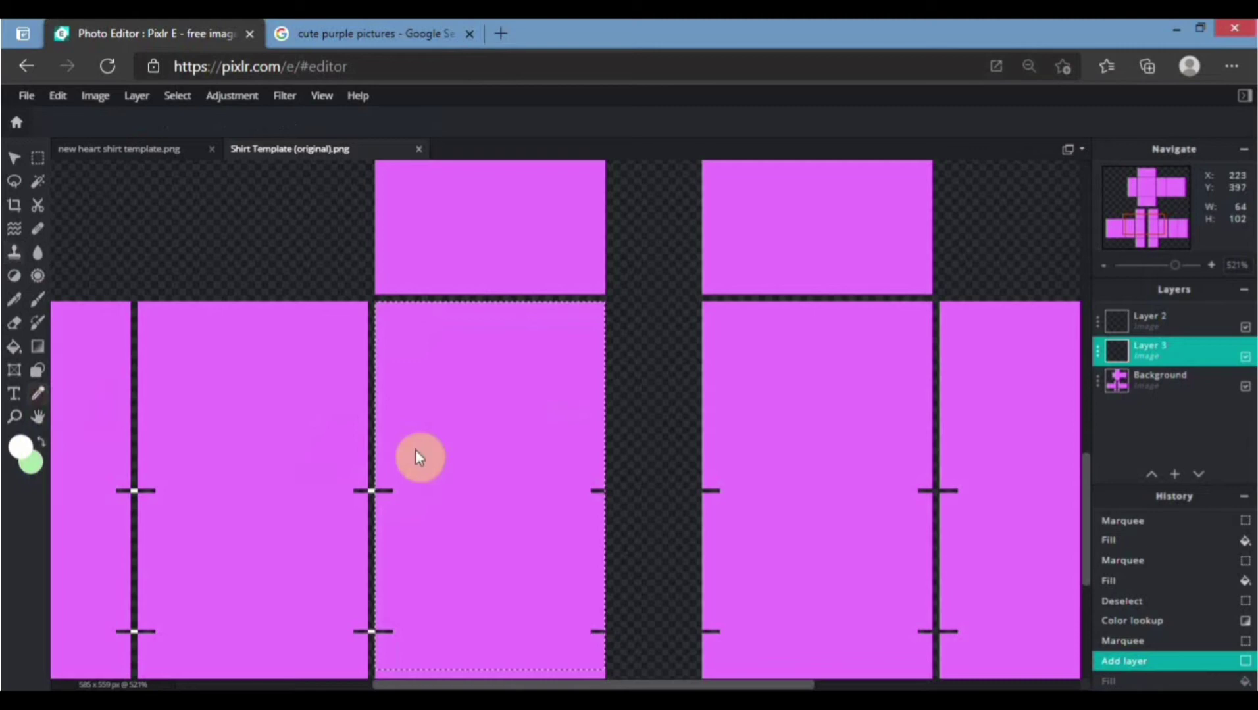
click(462, 418)
click(15, 329)
click(513, 513)
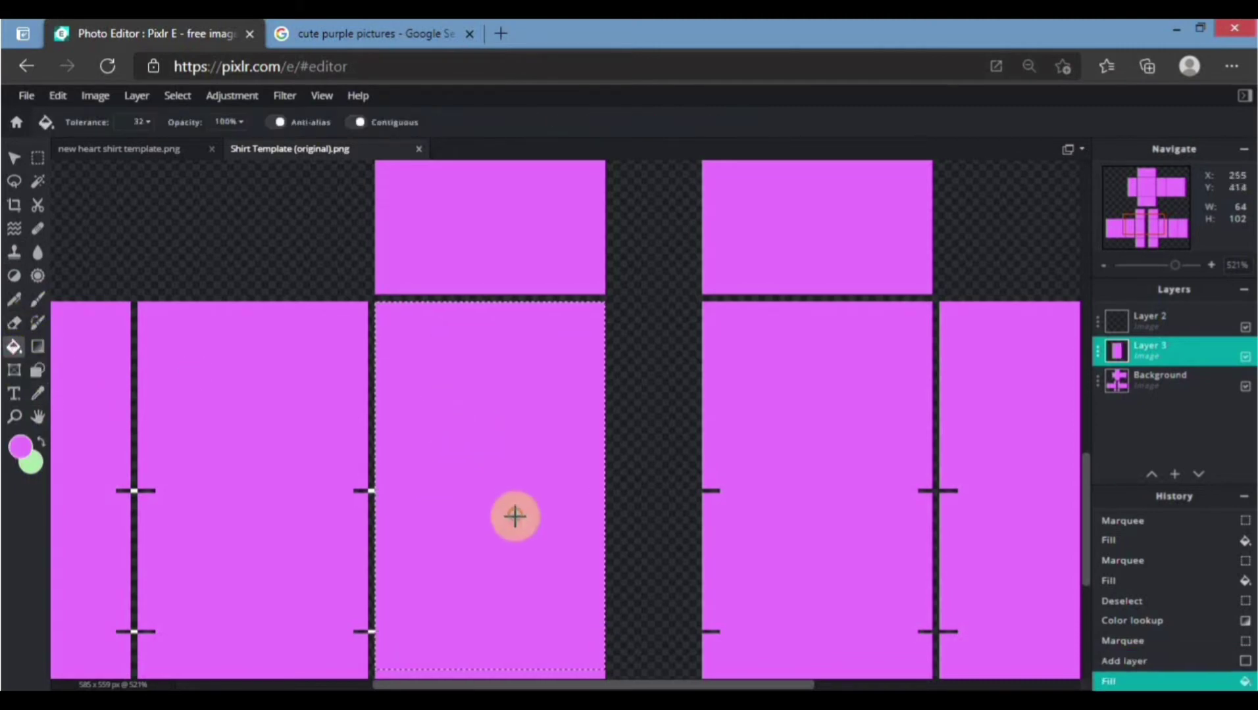
- Select the left arm's R panel and fill it with the purple on the new layer
click(37, 158)
drag(138, 308, 321, 612)
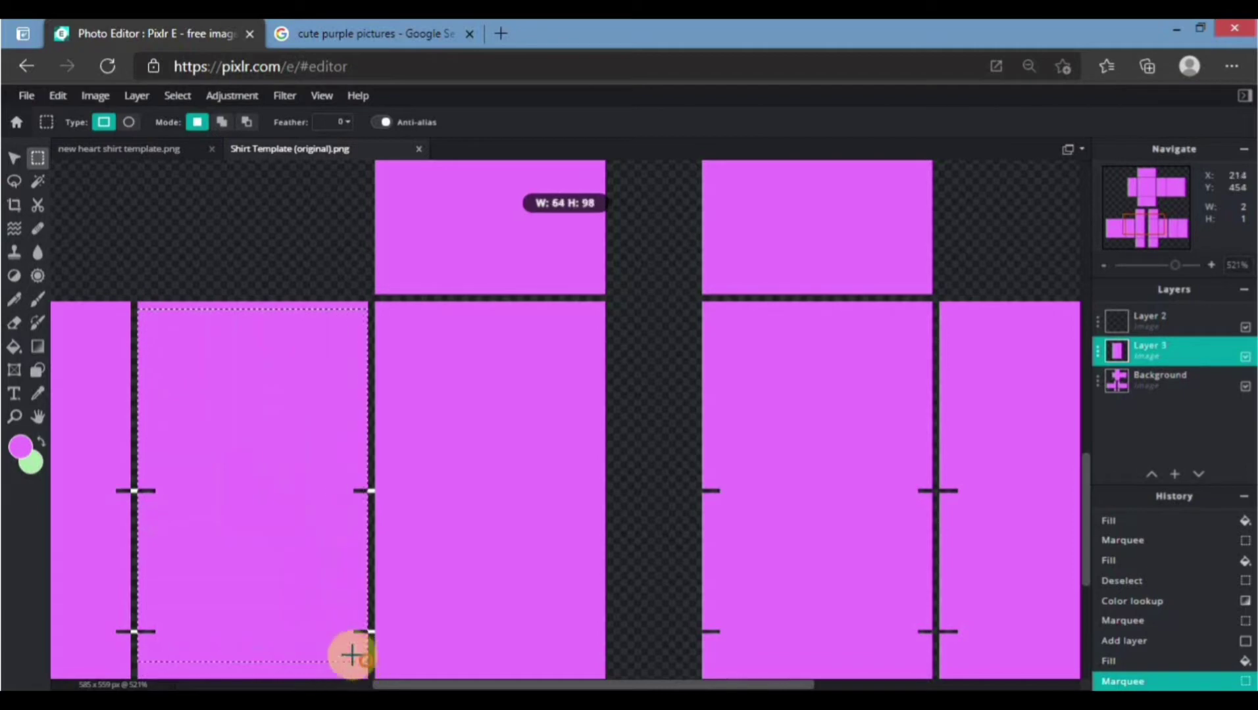
drag(352, 656, 352, 655)
click(14, 347)
click(147, 490)
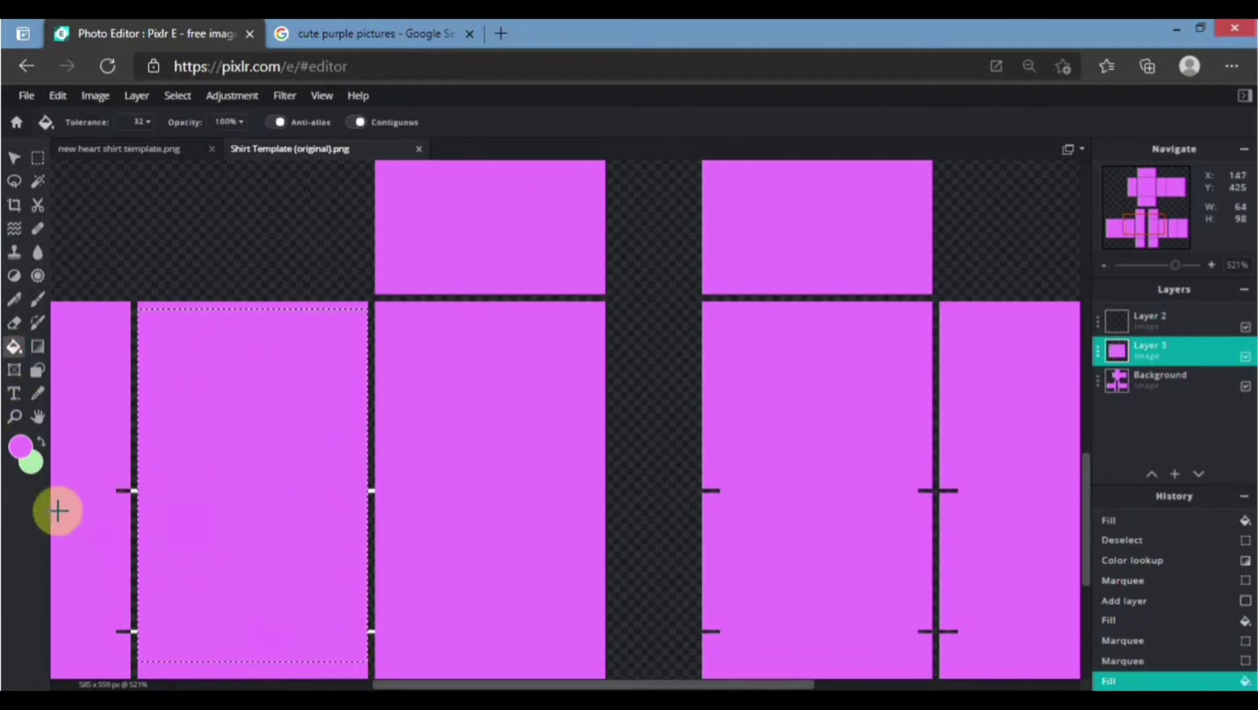
- Select the lower part of the B panel below the upper fold line and fill it purple
click(38, 156)
drag(483, 682, 292, 670)
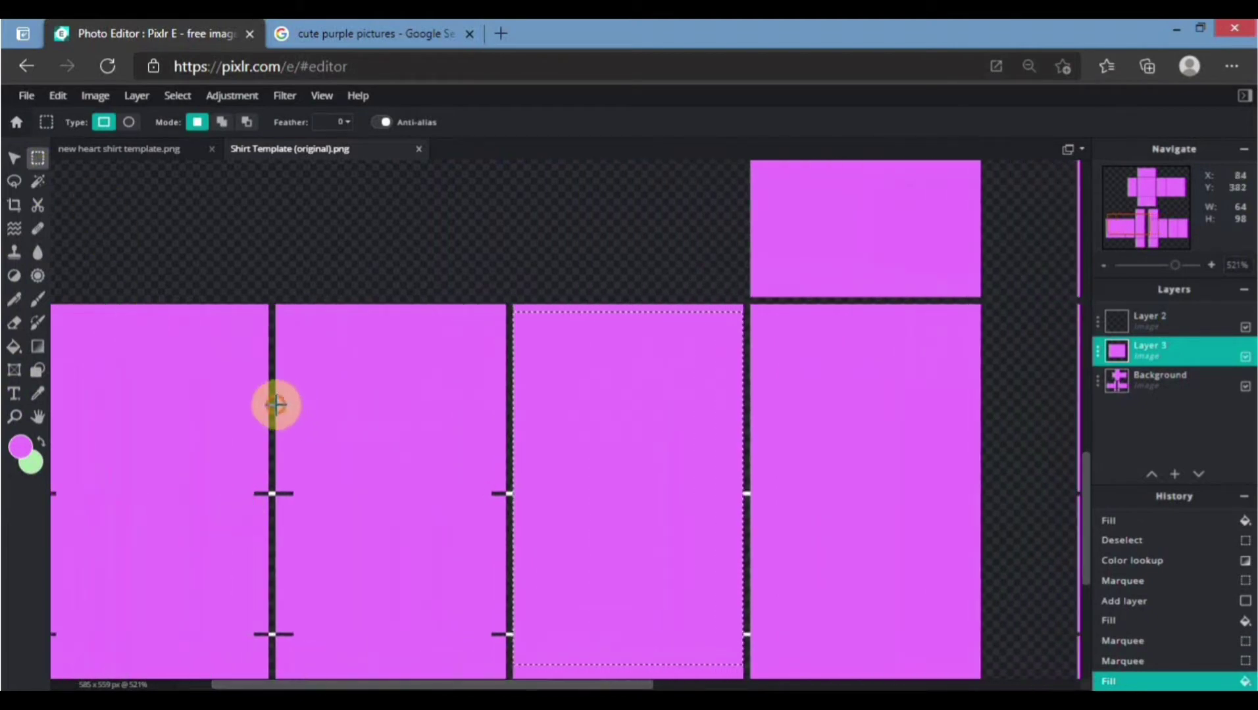
drag(276, 404, 433, 615)
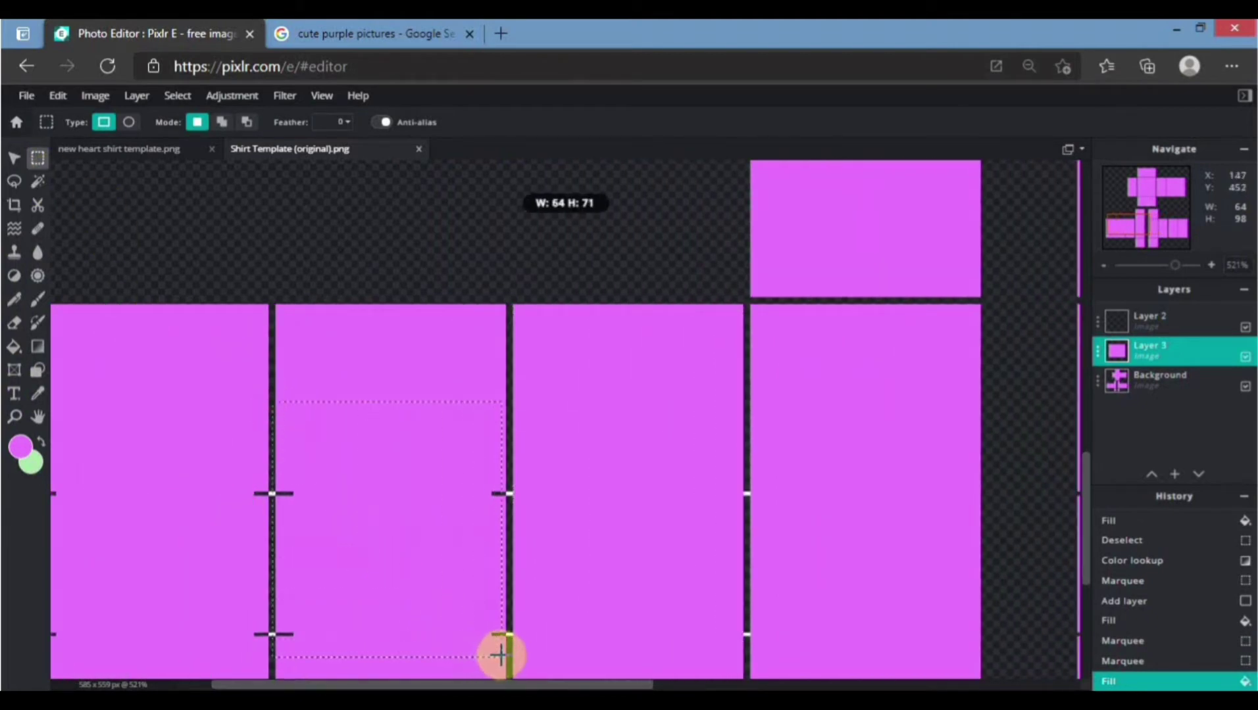
drag(500, 654, 501, 655)
click(482, 639)
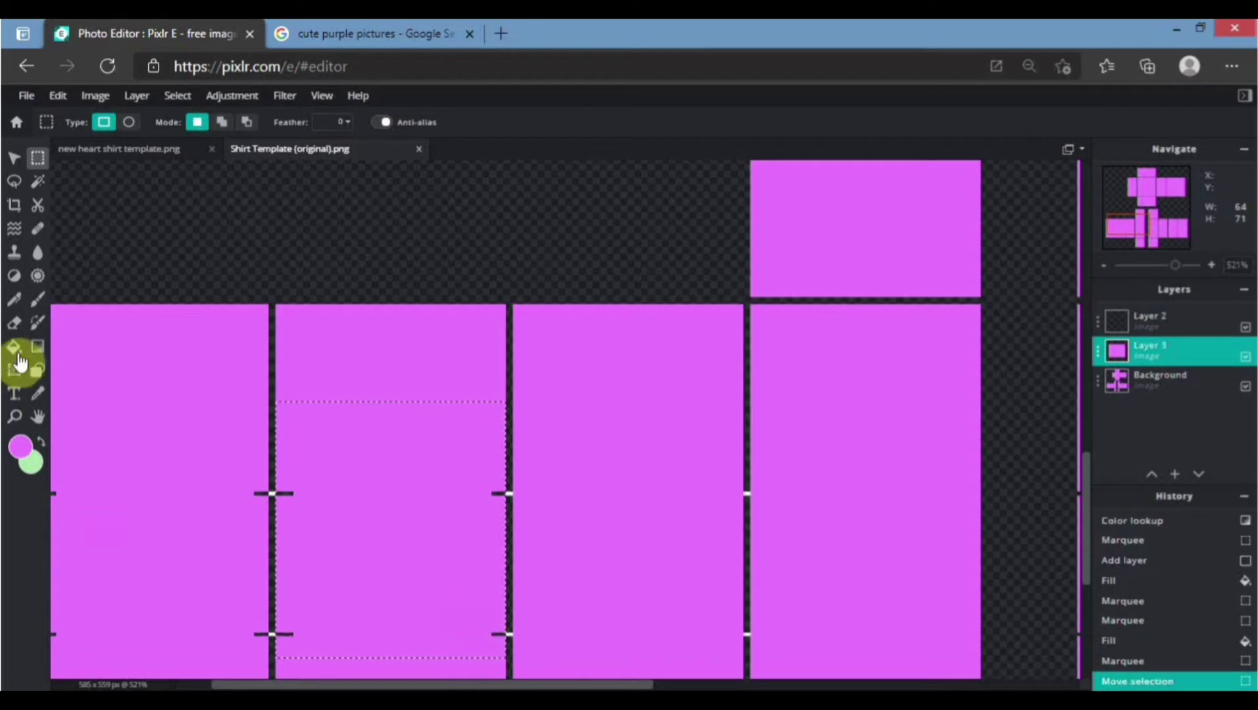
click(14, 346)
click(380, 526)
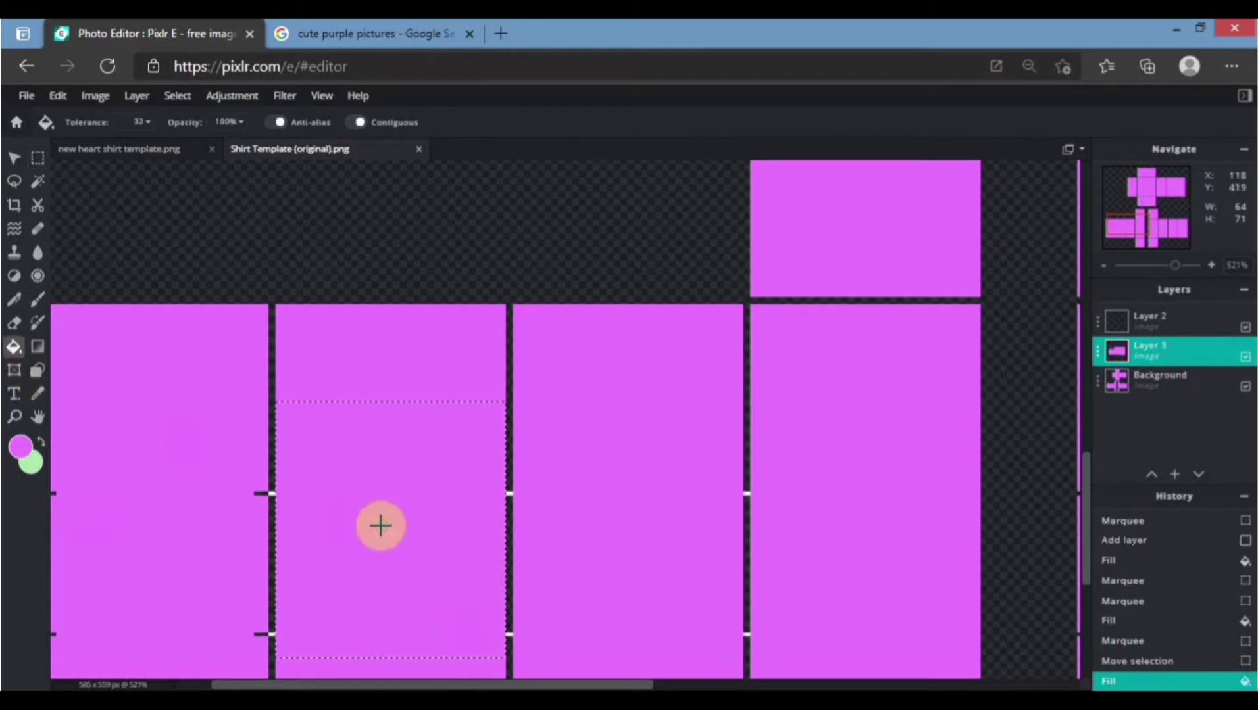
- Select the lower part of the L panel below the upper fold line and fill it purple
click(40, 161)
drag(459, 684, 342, 684)
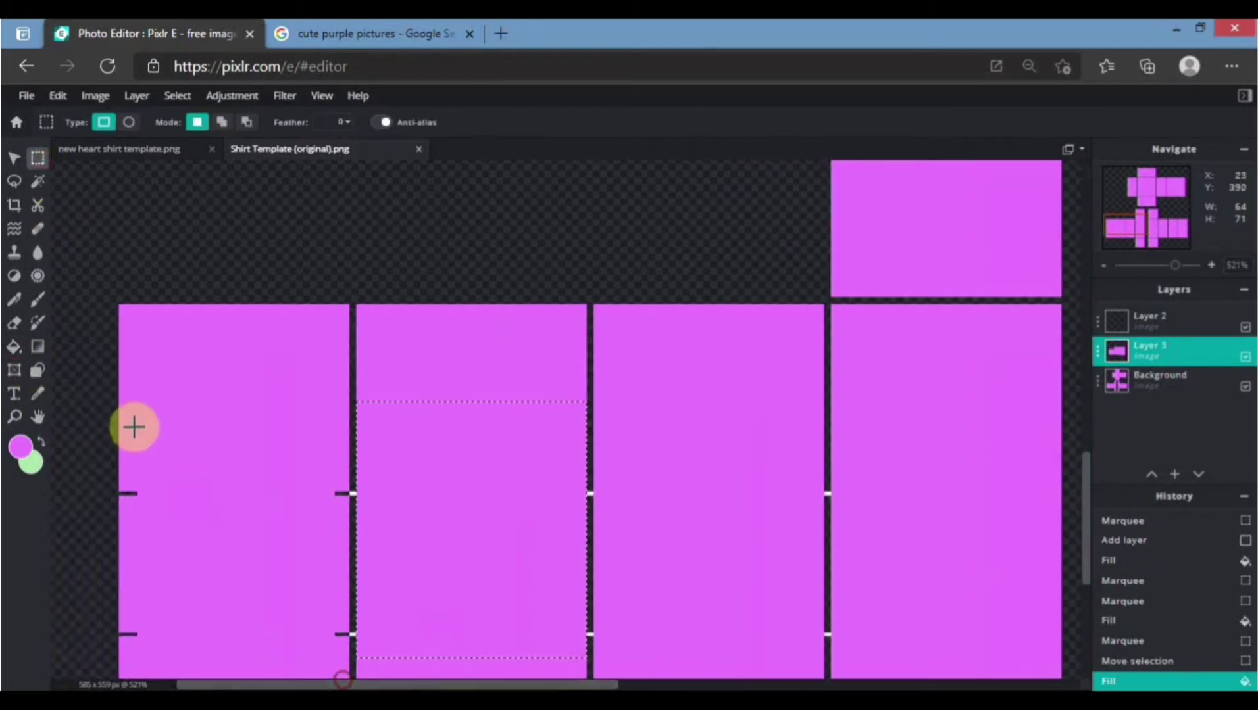
drag(128, 432, 332, 654)
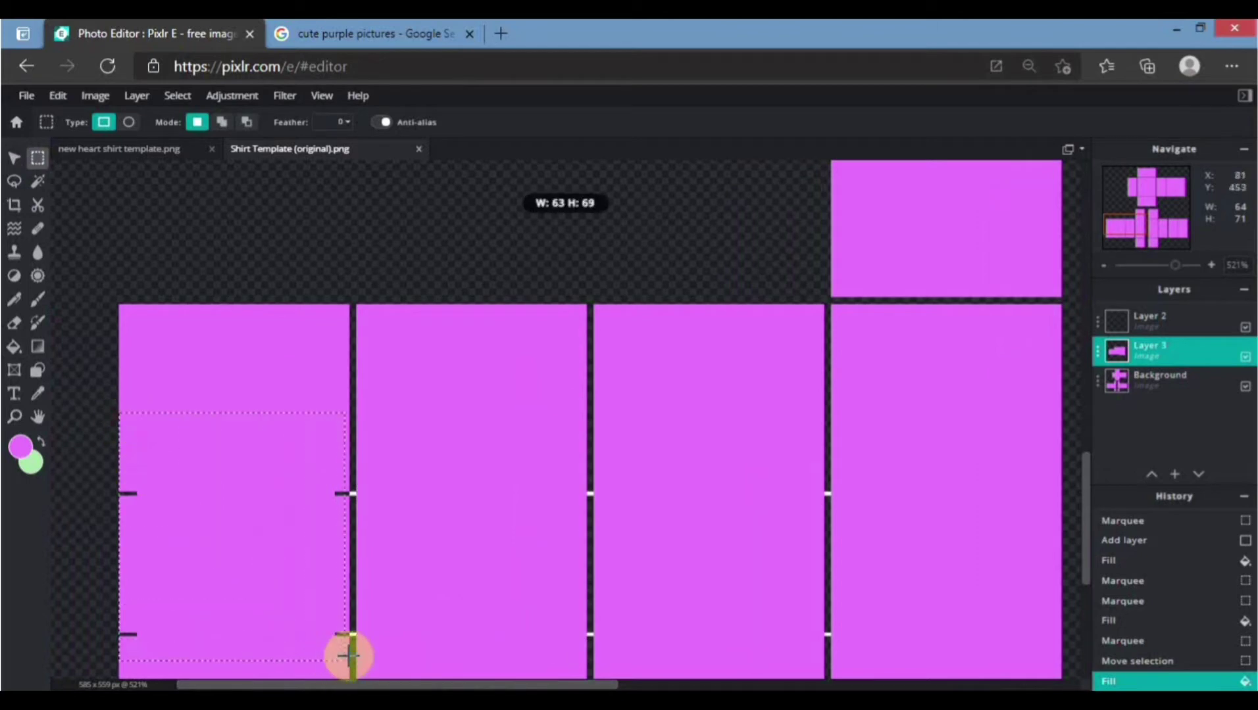
click(14, 346)
click(227, 449)
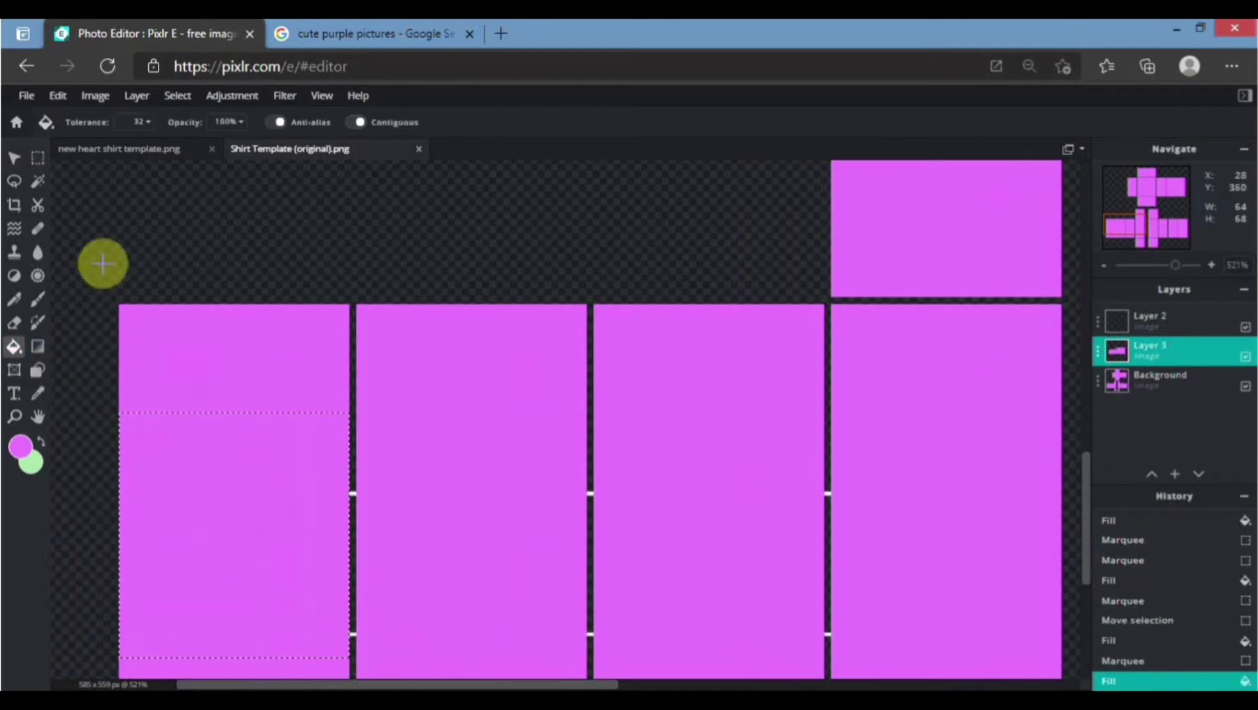
- Deselect and merge the purple fill layer with the Background layer
click(40, 160)
click(224, 202)
scroll(626, 340, down, 4)
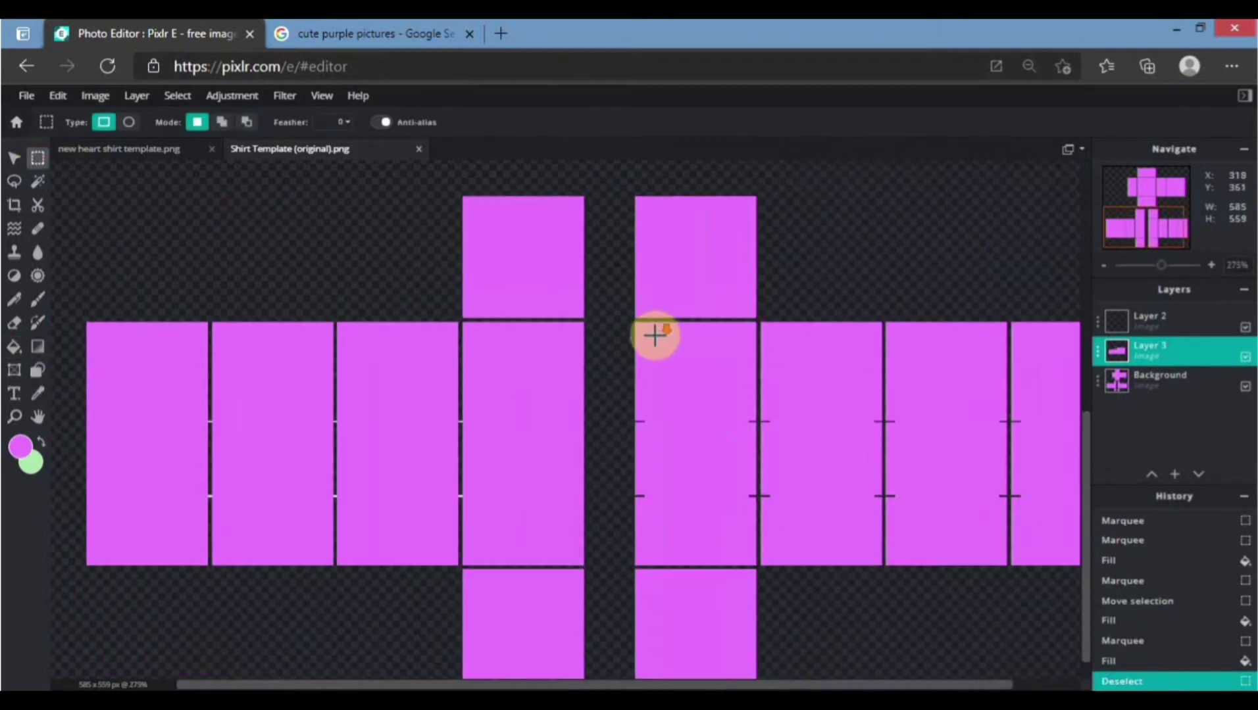
scroll(636, 336, down, 2)
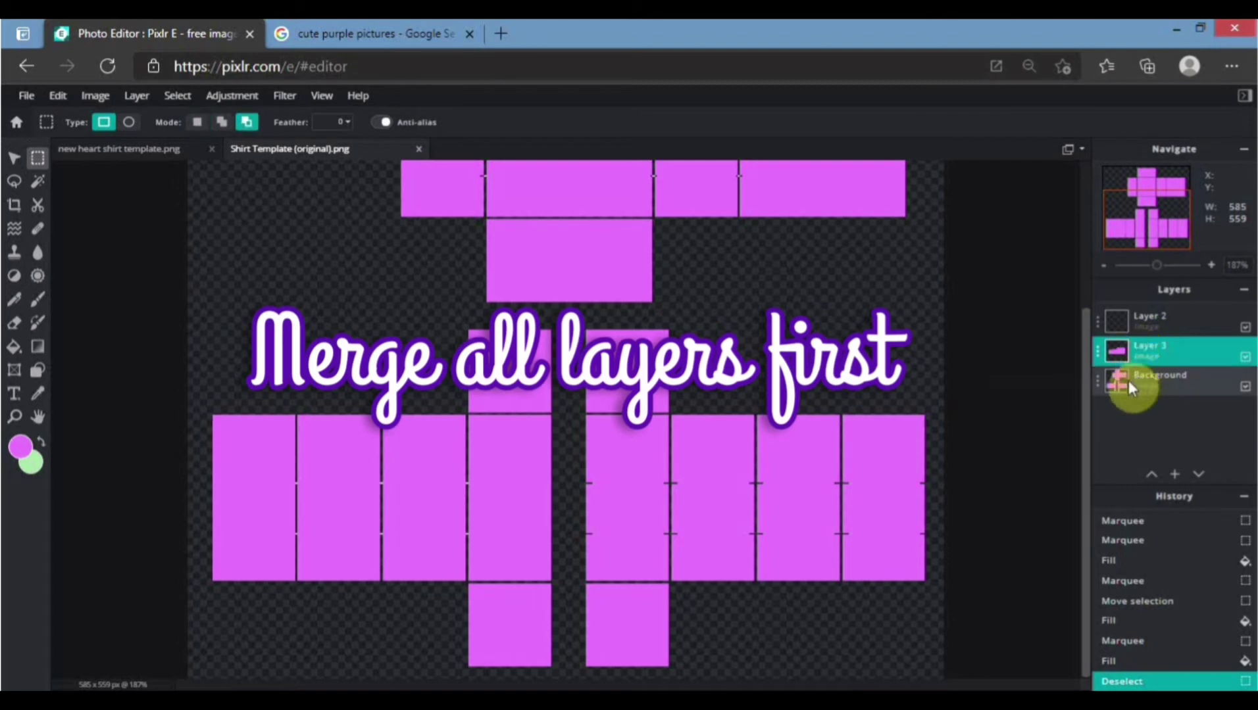
ctrl+click(1129, 382)
key(ctrl+e)
ctrl+click(1164, 319)
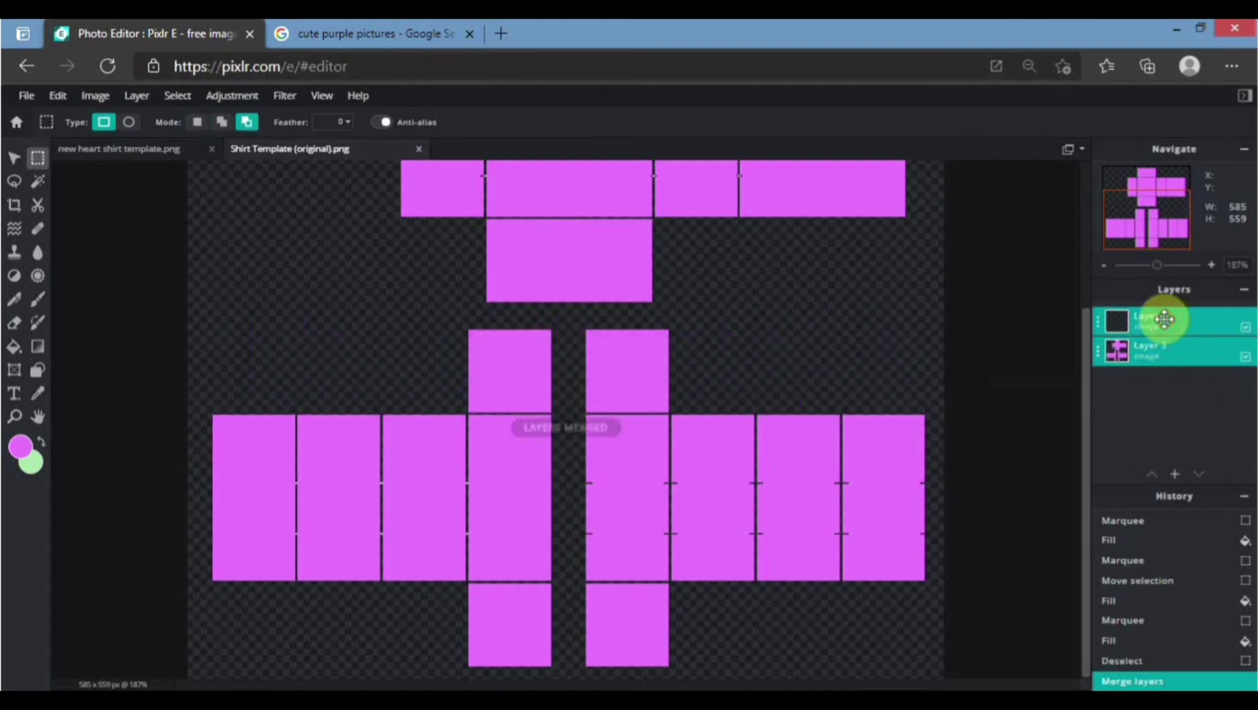
click(1139, 362)
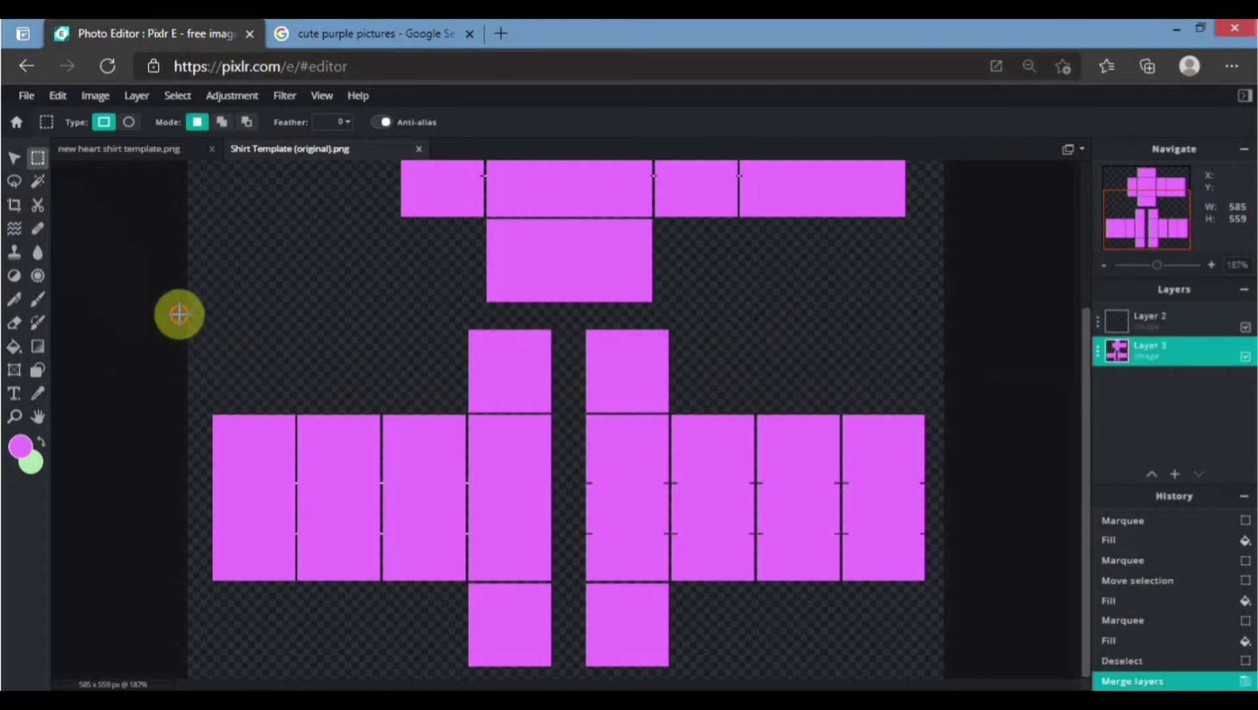
- Merge the remaining layers into a single layer, undoing a stray paste first
drag(179, 315, 569, 672)
key(ctrl+v)
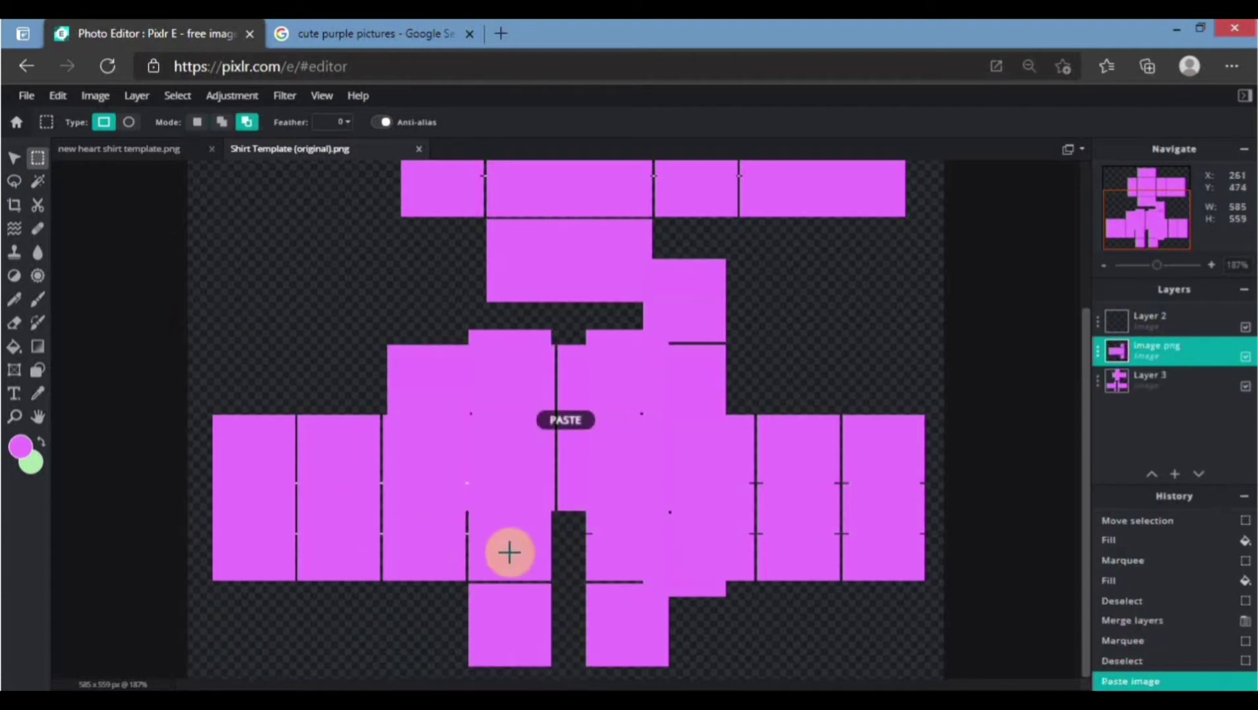
click(13, 158)
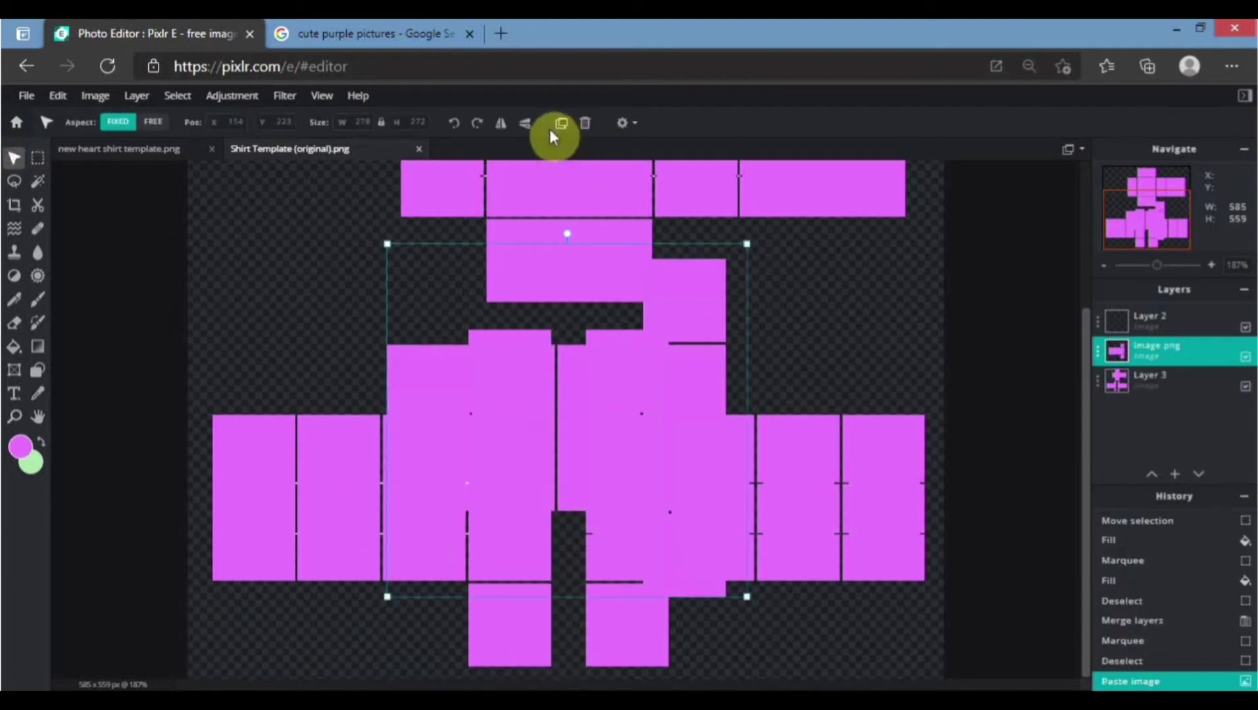
key(ctrl+z)
click(1141, 323)
key(ctrl+e)
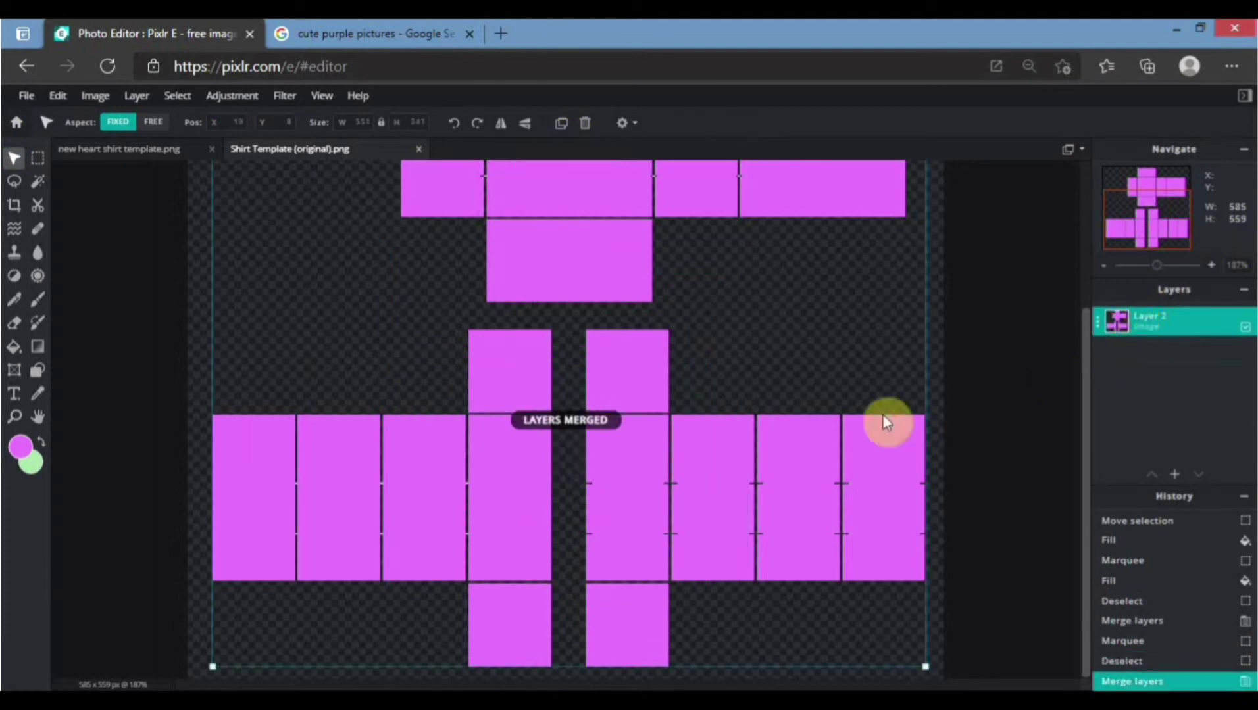
- Paste the copied image as a new layer and flip it horizontally
click(37, 157)
drag(195, 323, 562, 672)
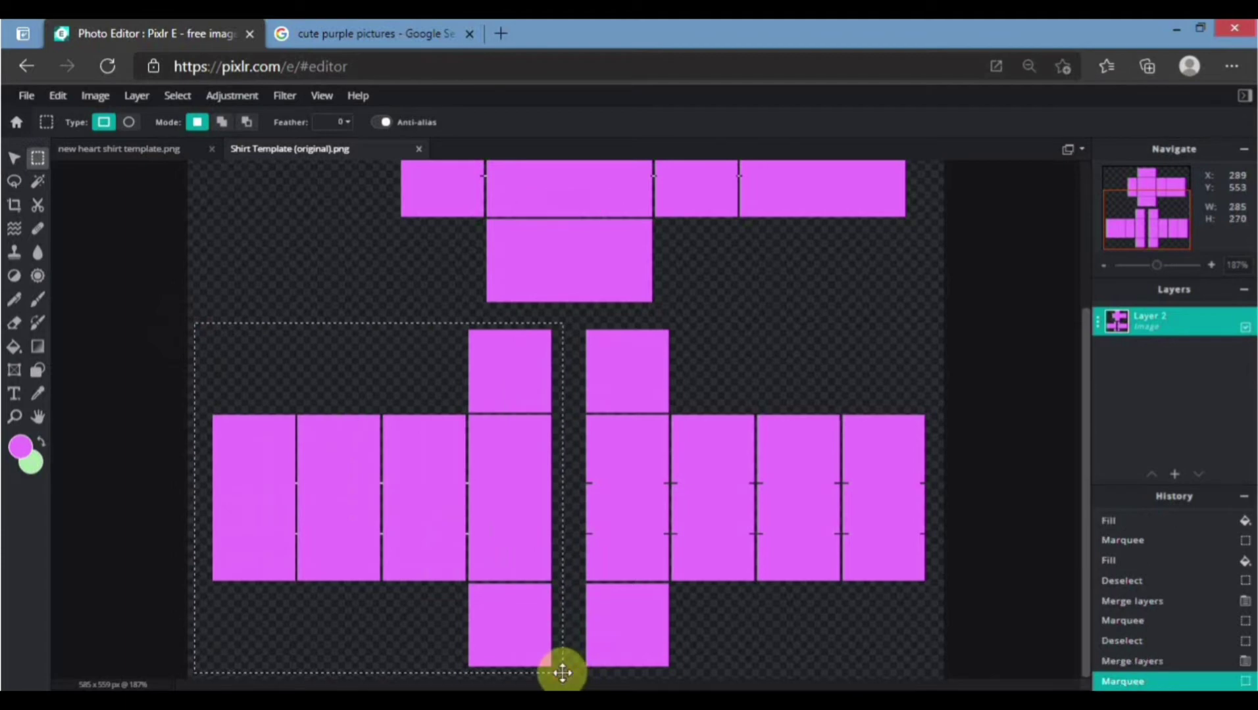
key(ctrl+d)
key(ctrl+v)
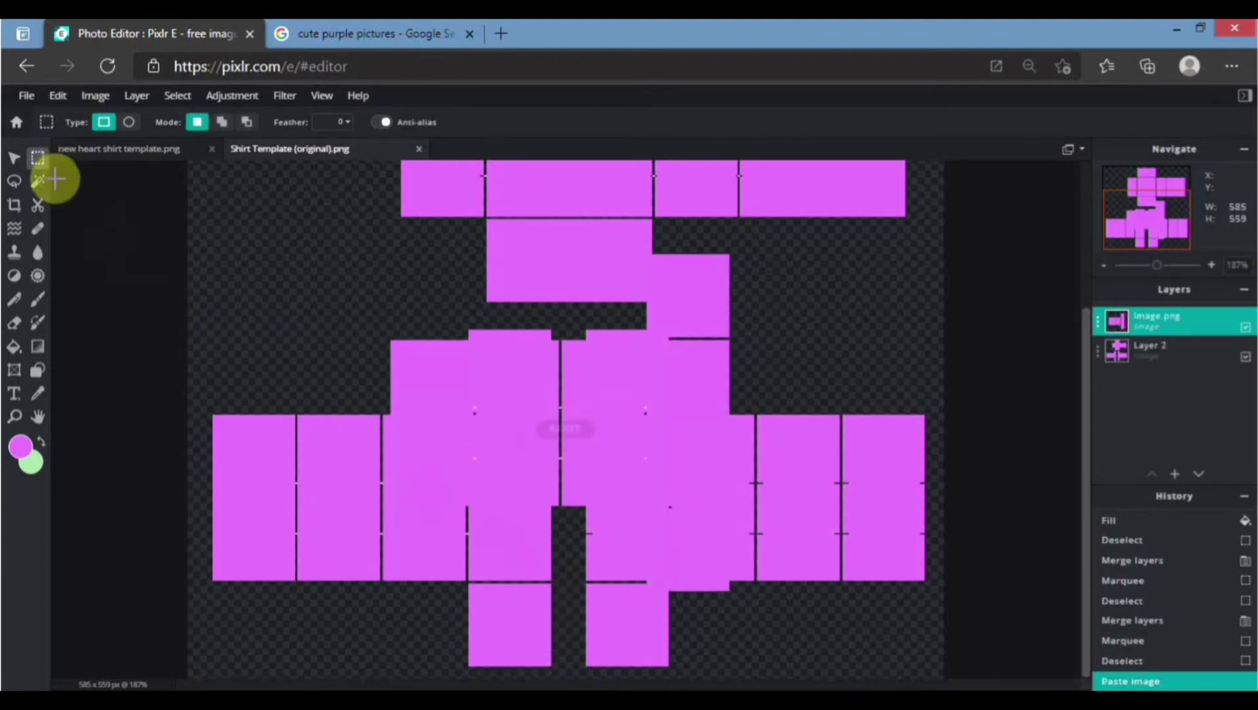
click(16, 163)
click(501, 123)
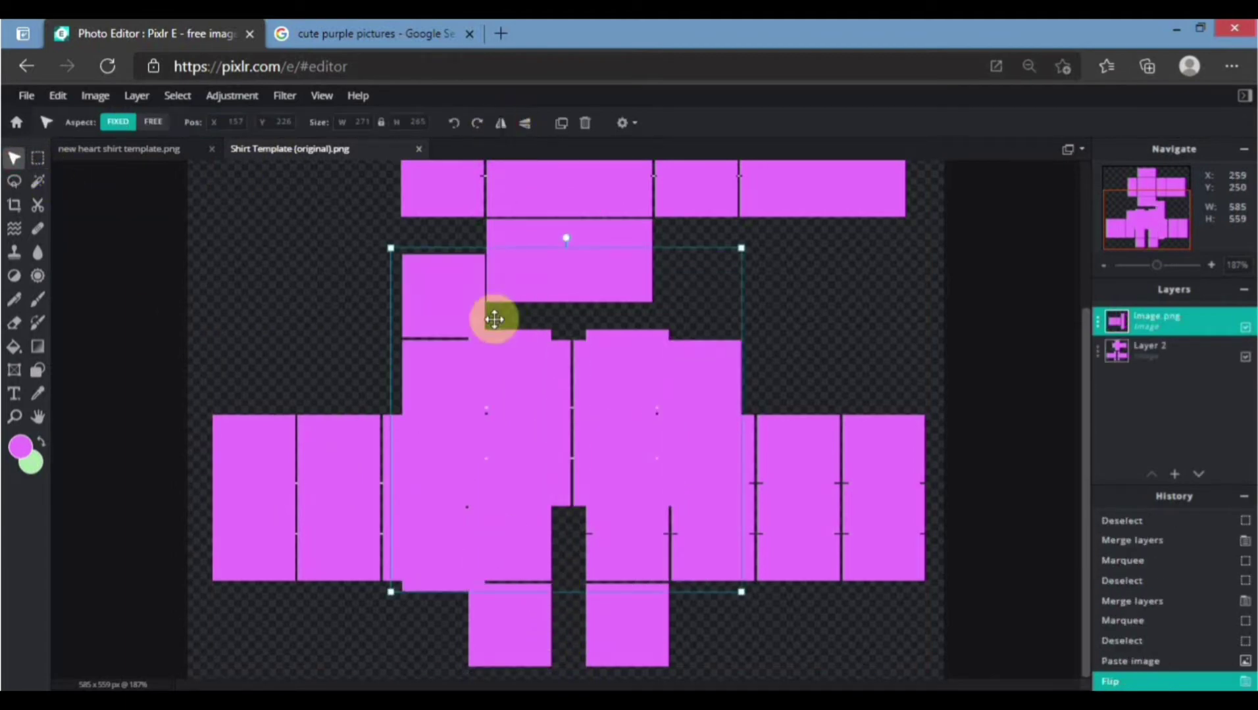
- Move the flipped pasted image so it lines up with the template's right half
drag(426, 290, 601, 357)
scroll(652, 439, up, 6)
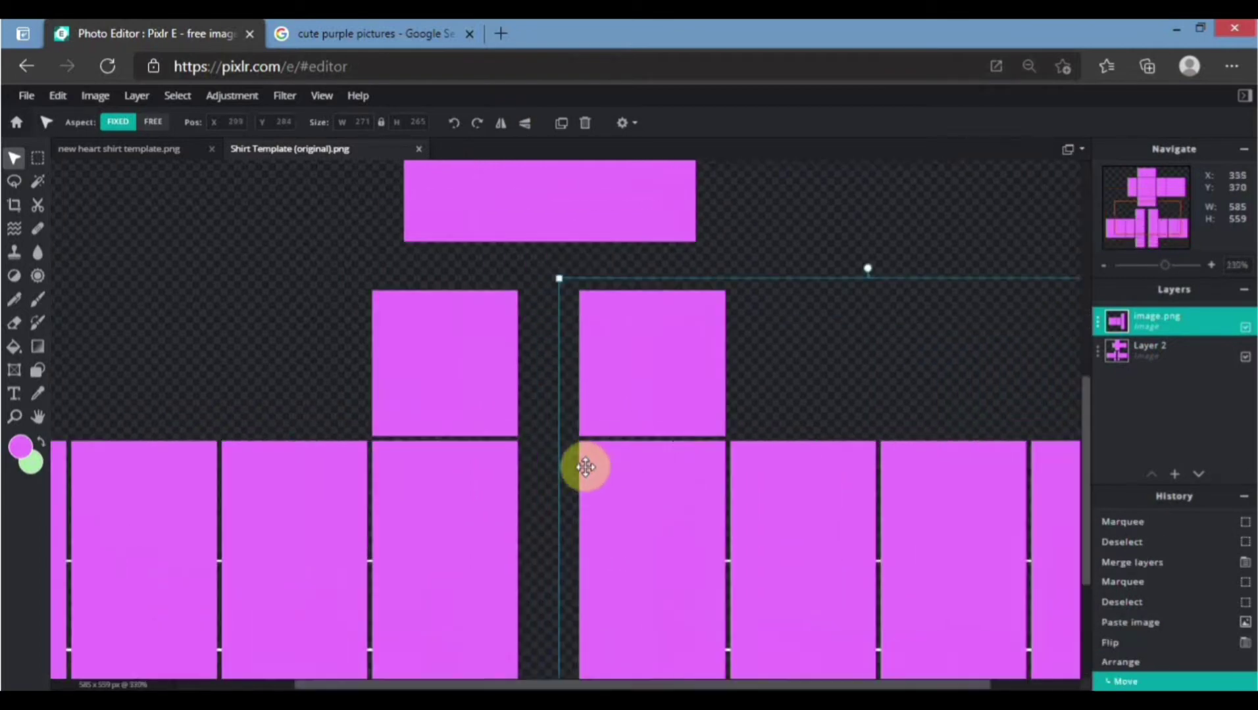
click(38, 158)
drag(229, 233, 713, 327)
click(653, 362)
- Dismiss the ad banner and merge the flipped image layer with the layer below
scroll(933, 427, down, 3)
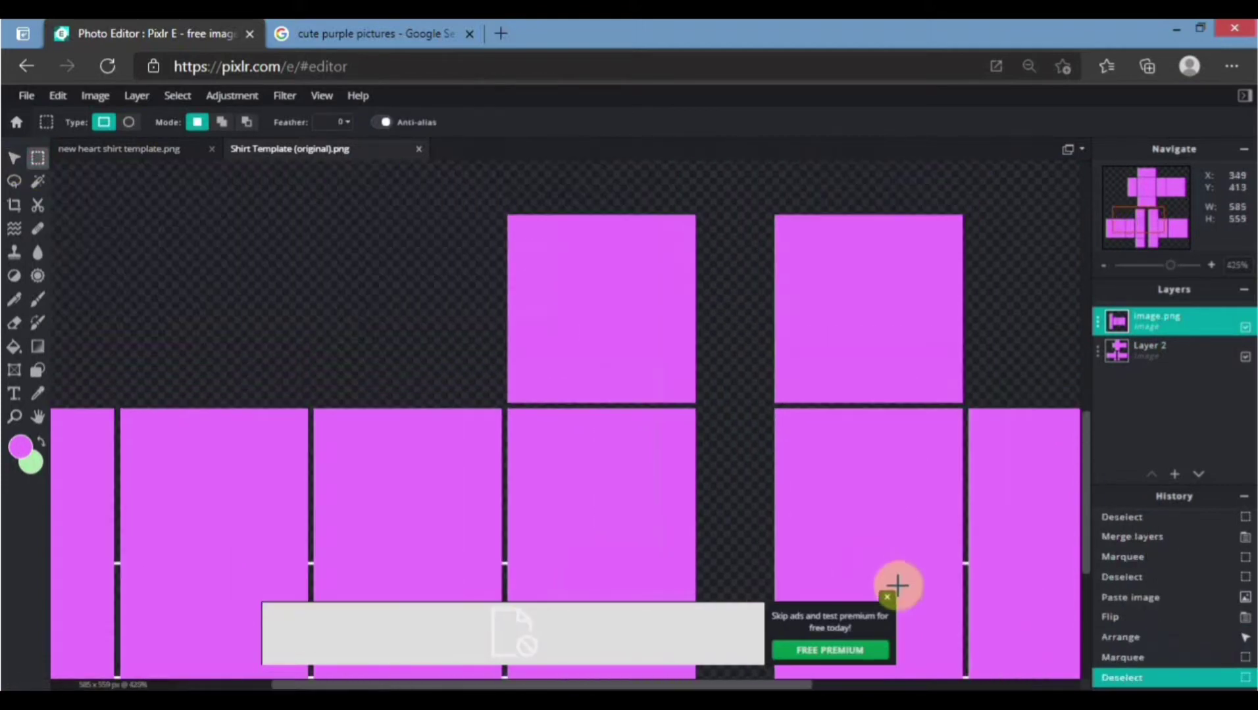
click(891, 600)
scroll(892, 601, down, 5)
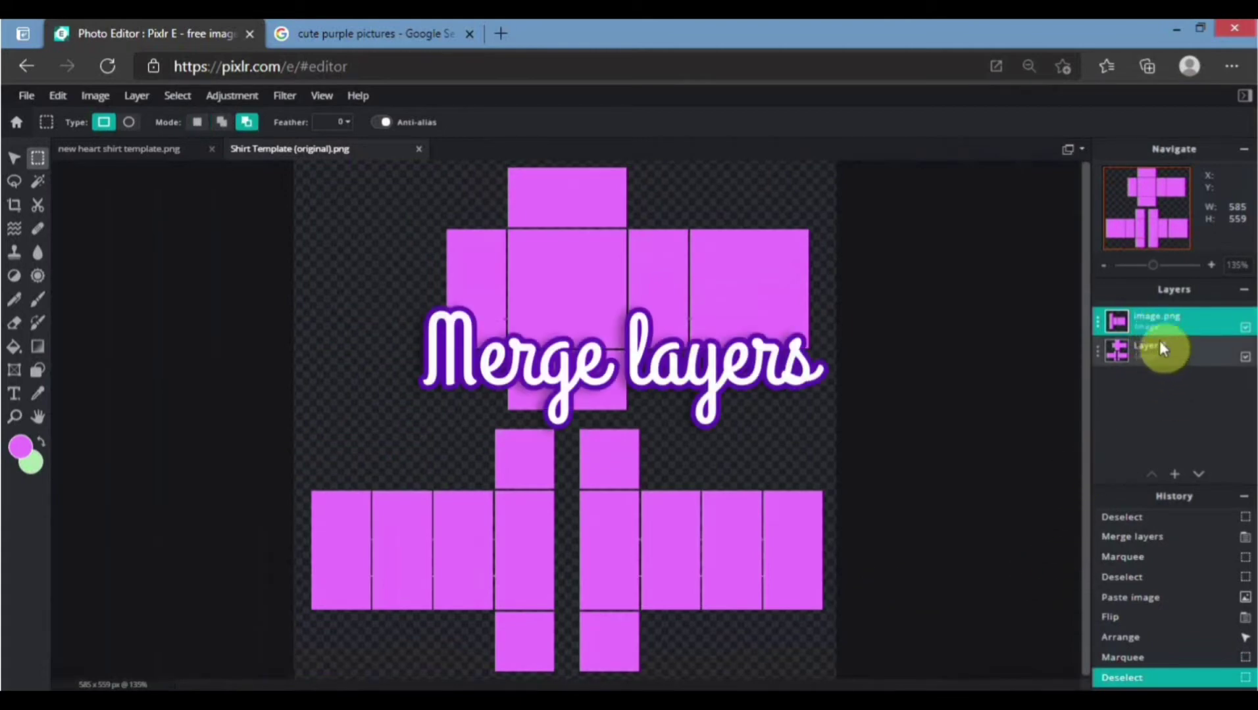
key(ctrl+e)
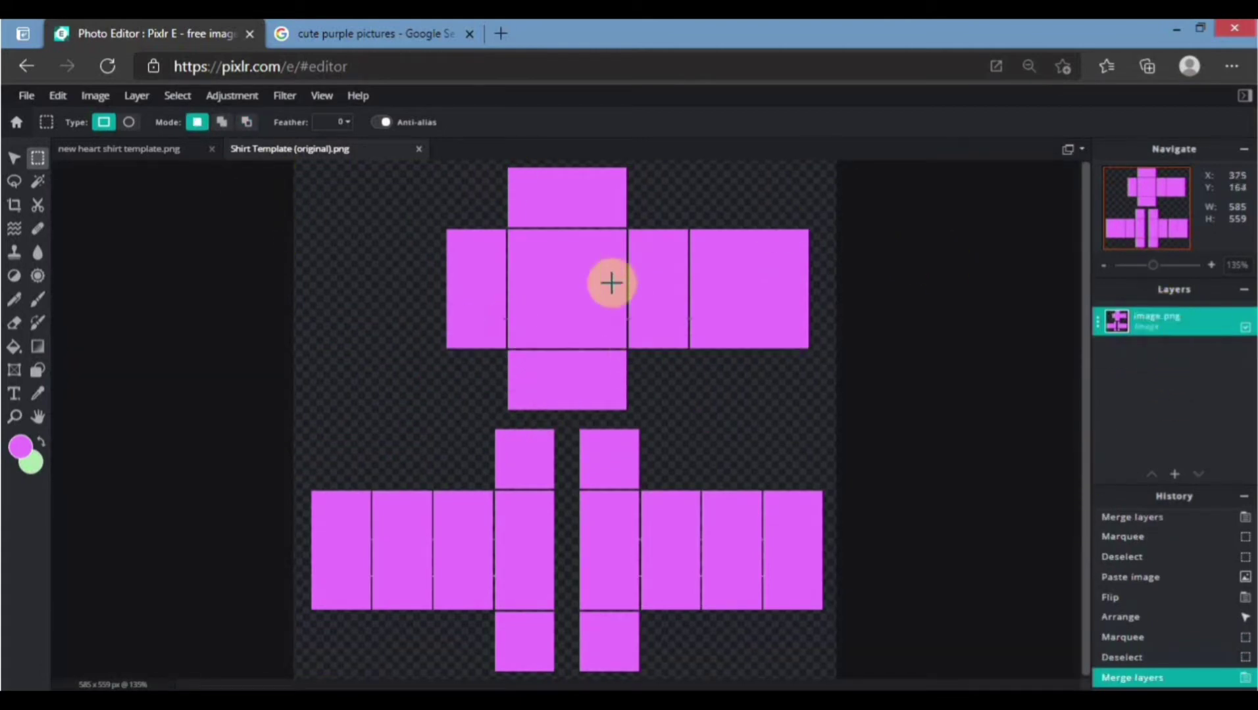
- Select a white dash mark on a fold line between panels and fill it purple, then deselect
scroll(513, 273, up, 10)
scroll(461, 325, up, 1)
drag(479, 306, 514, 358)
click(14, 346)
click(38, 161)
scroll(887, 326, down, 5)
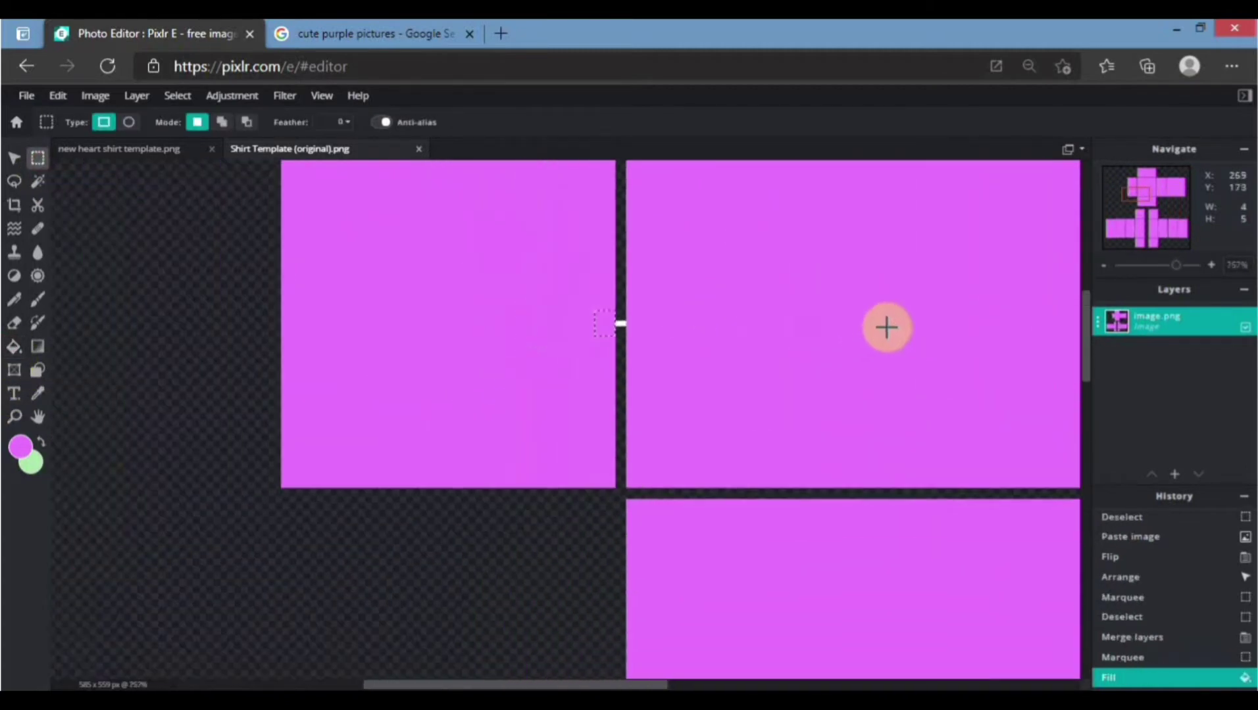
scroll(705, 286, up, 6)
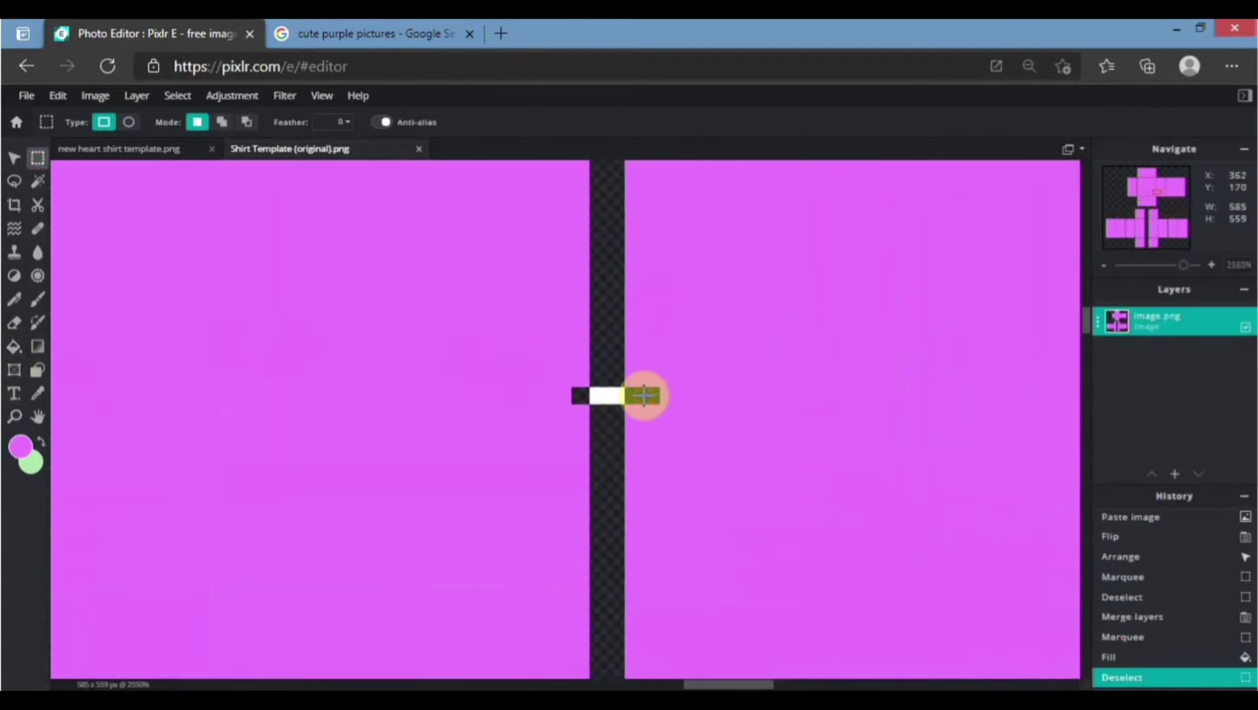
- Fill a dash mark with the Paint Bucket without a selection and undo that fill
click(14, 347)
click(653, 396)
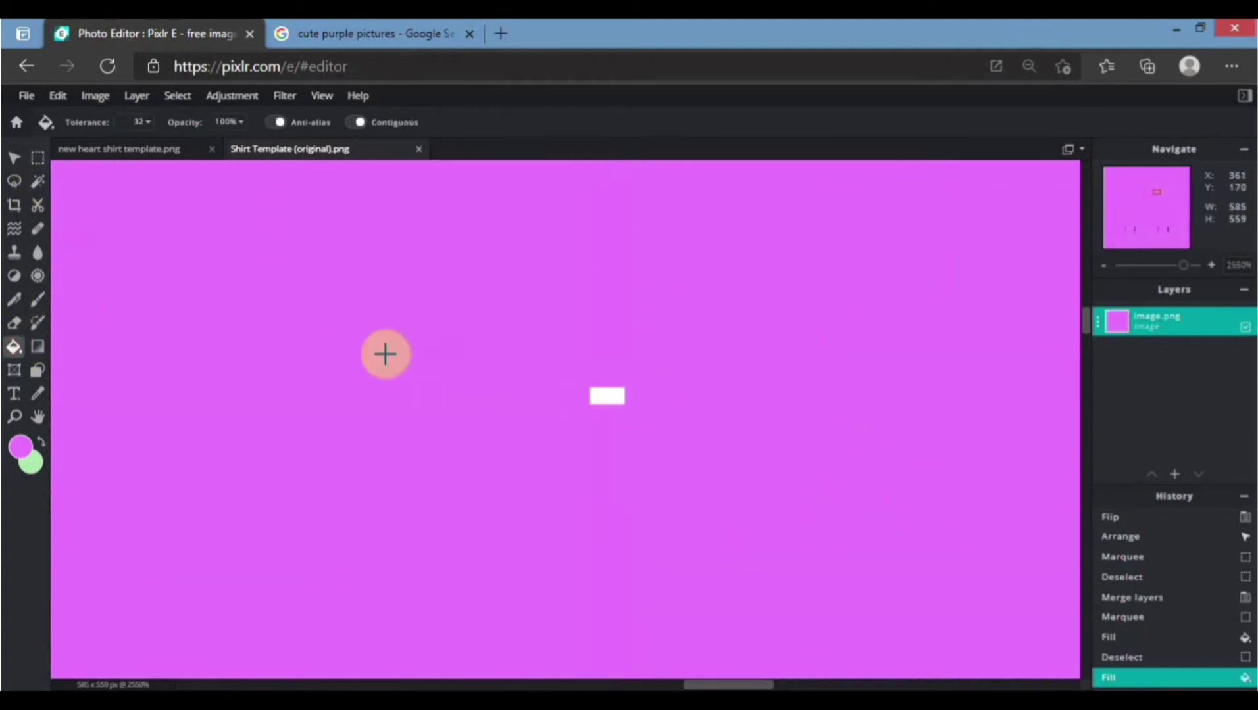
key(ctrl+z)
- Marquee the dash segment beside the seam, shift the selection over it, and fill it purple
key(m)
drag(575, 404, 576, 408)
click(13, 346)
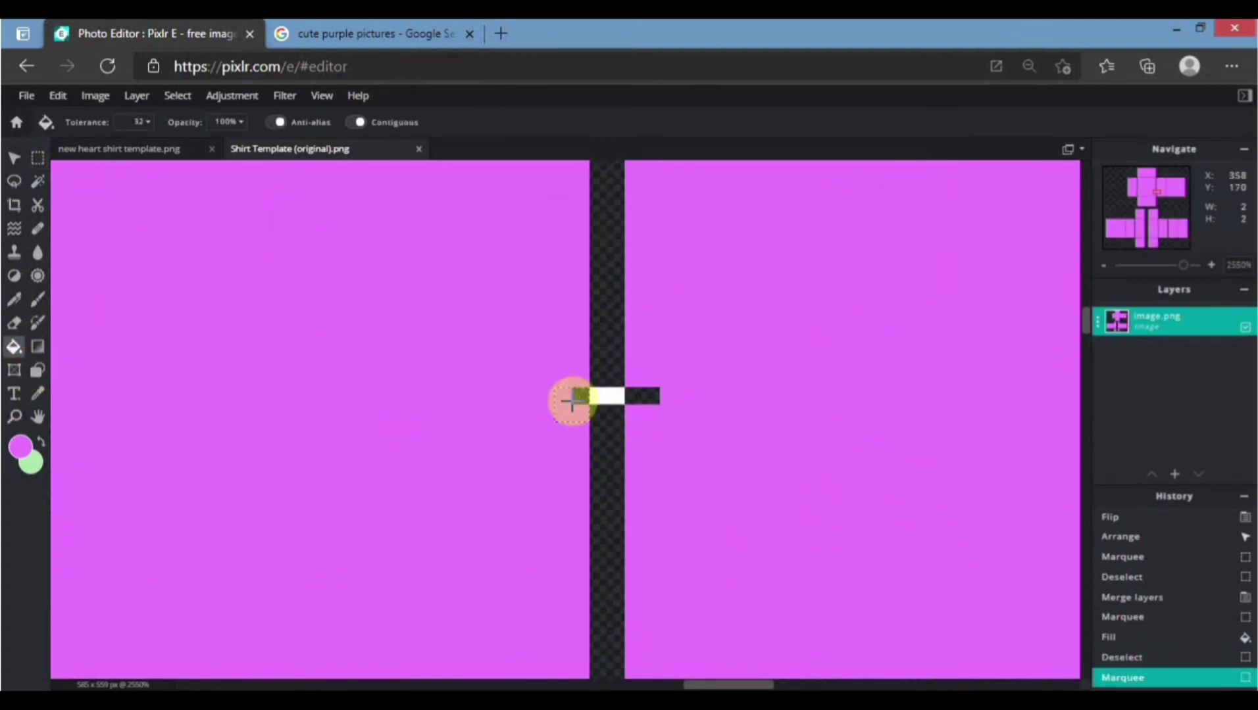
click(41, 163)
drag(652, 409, 670, 411)
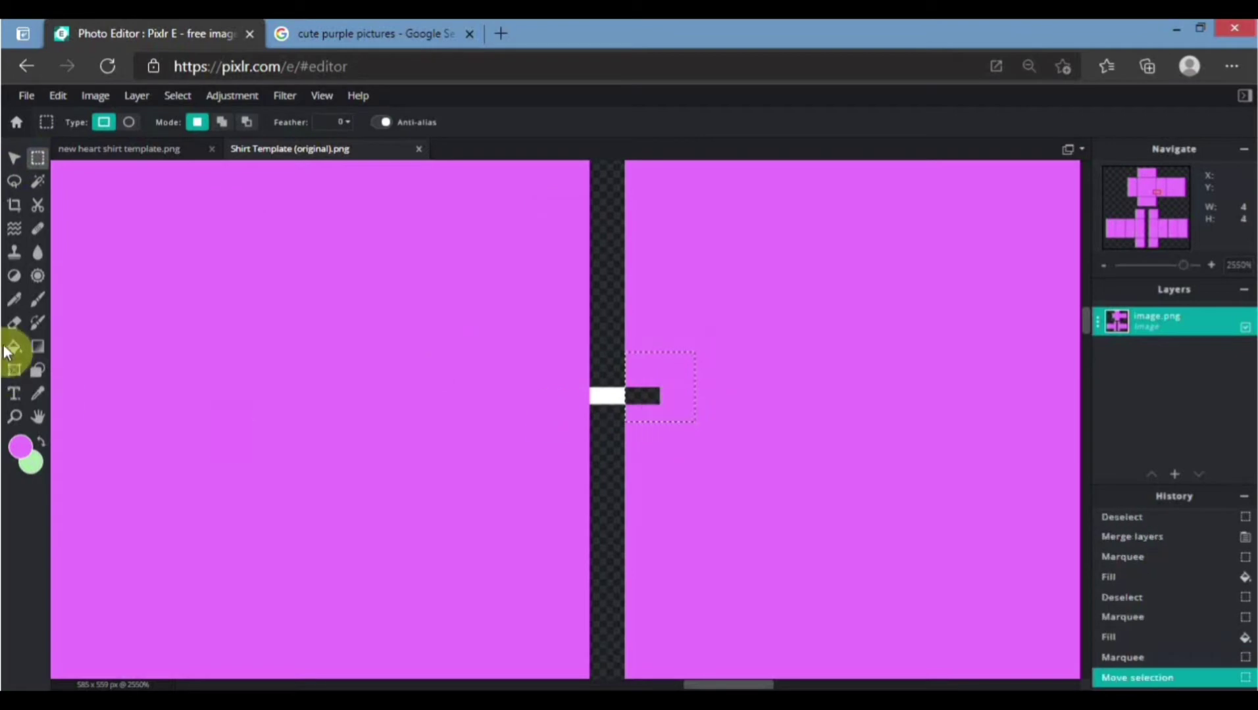
click(14, 350)
click(634, 400)
click(38, 163)
- Select another white dash mark on a lower fold line and fill it purple
scroll(882, 331, down, 5)
scroll(908, 347, down, 3)
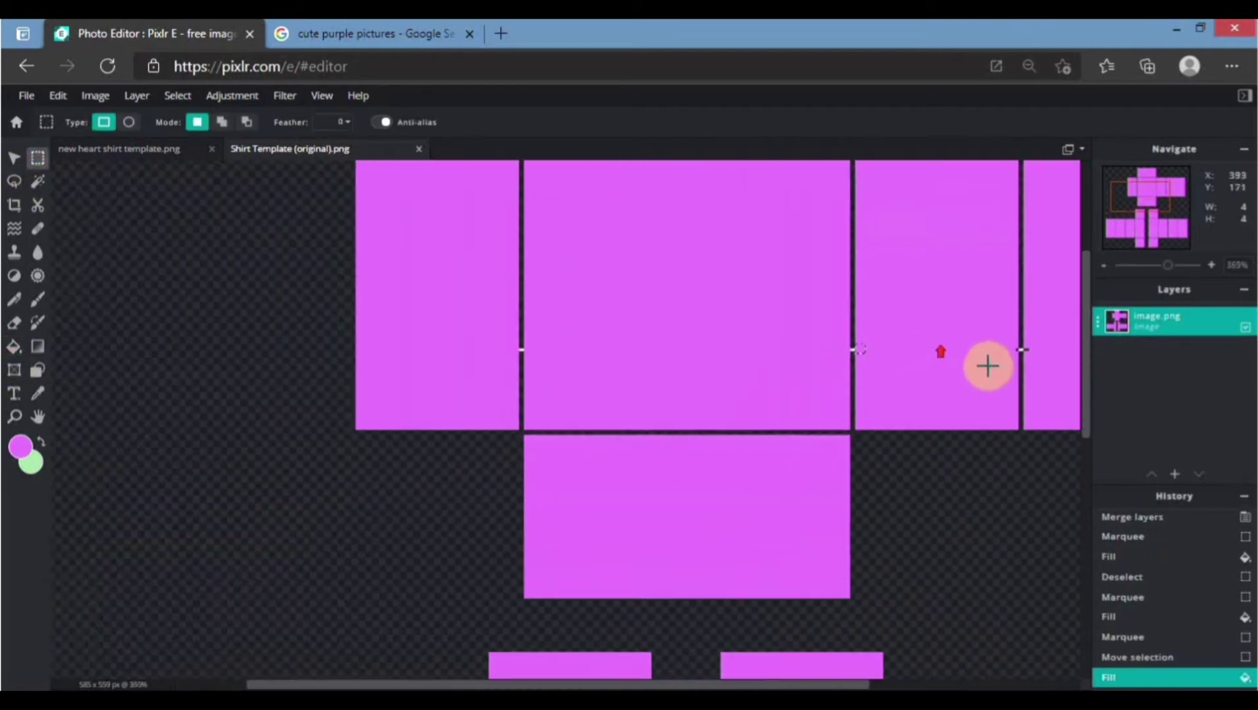
scroll(988, 365, up, 6)
drag(908, 686, 755, 685)
scroll(755, 377, up, 5)
mouse_move(692, 251)
mouse_down()
mouse_move(744, 338)
mouse_move(725, 311)
mouse_up()
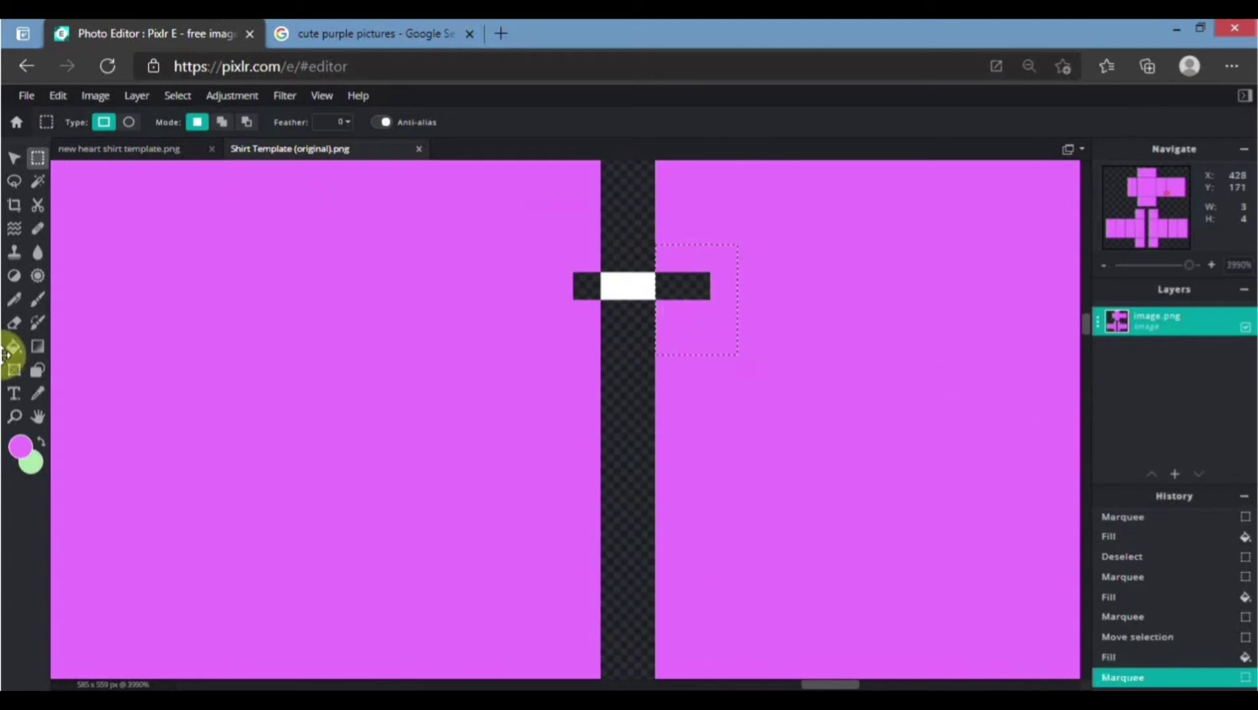
click(14, 347)
click(668, 281)
click(38, 160)
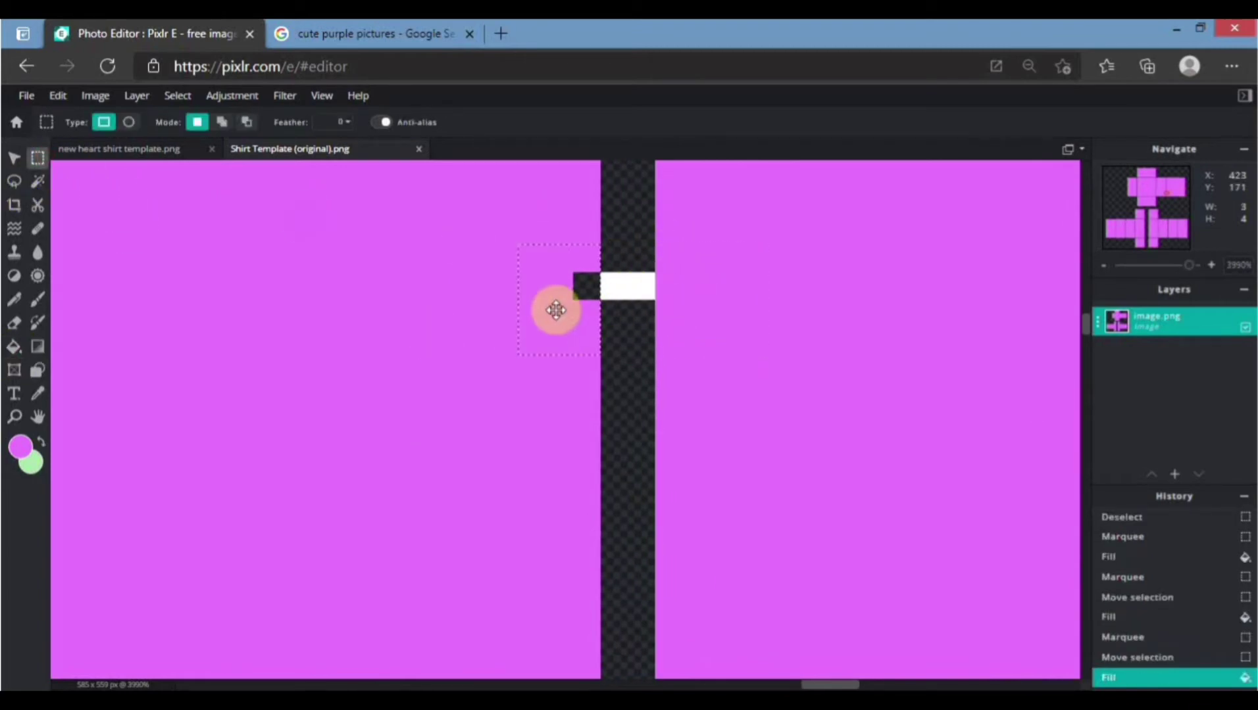
- Fill the remaining dash segment on the other side of the seam and deselect
click(14, 346)
click(584, 284)
click(39, 158)
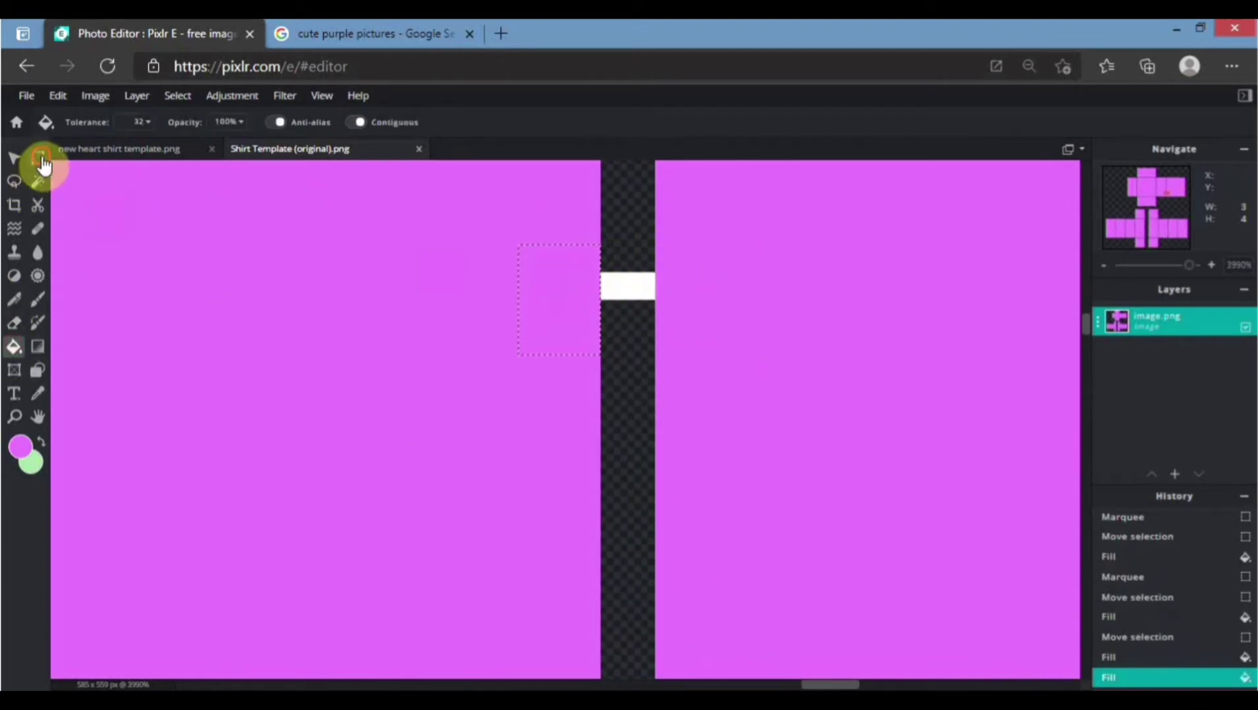
click(368, 309)
- Copy a purple stars wallpaper image from the Google image results and return to the photo editor
scroll(562, 361, down, 14)
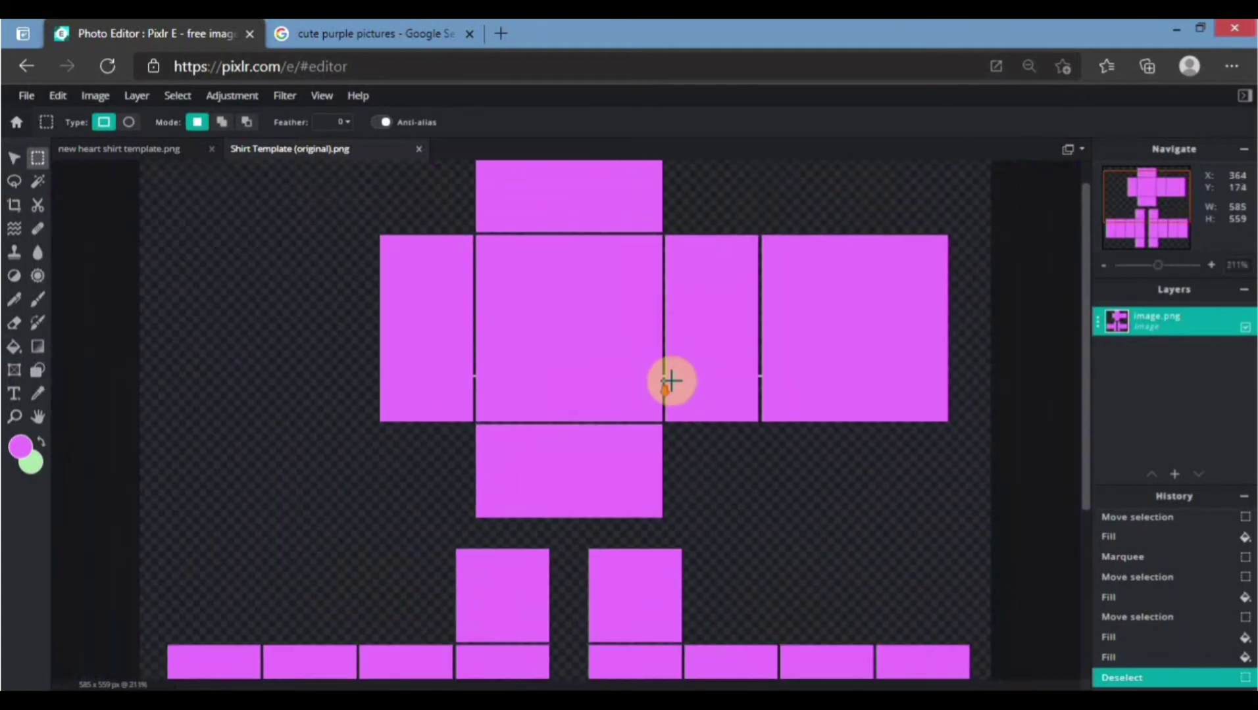
scroll(671, 380, down, 3)
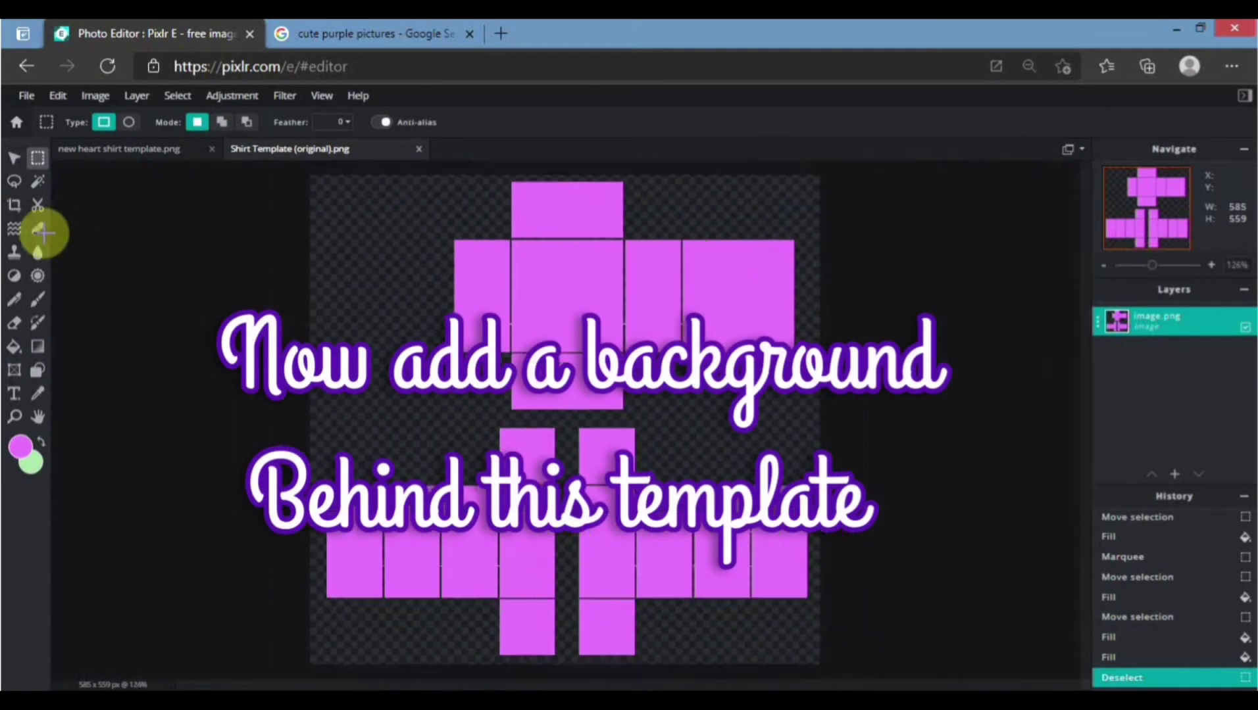
scroll(635, 249, down, 1)
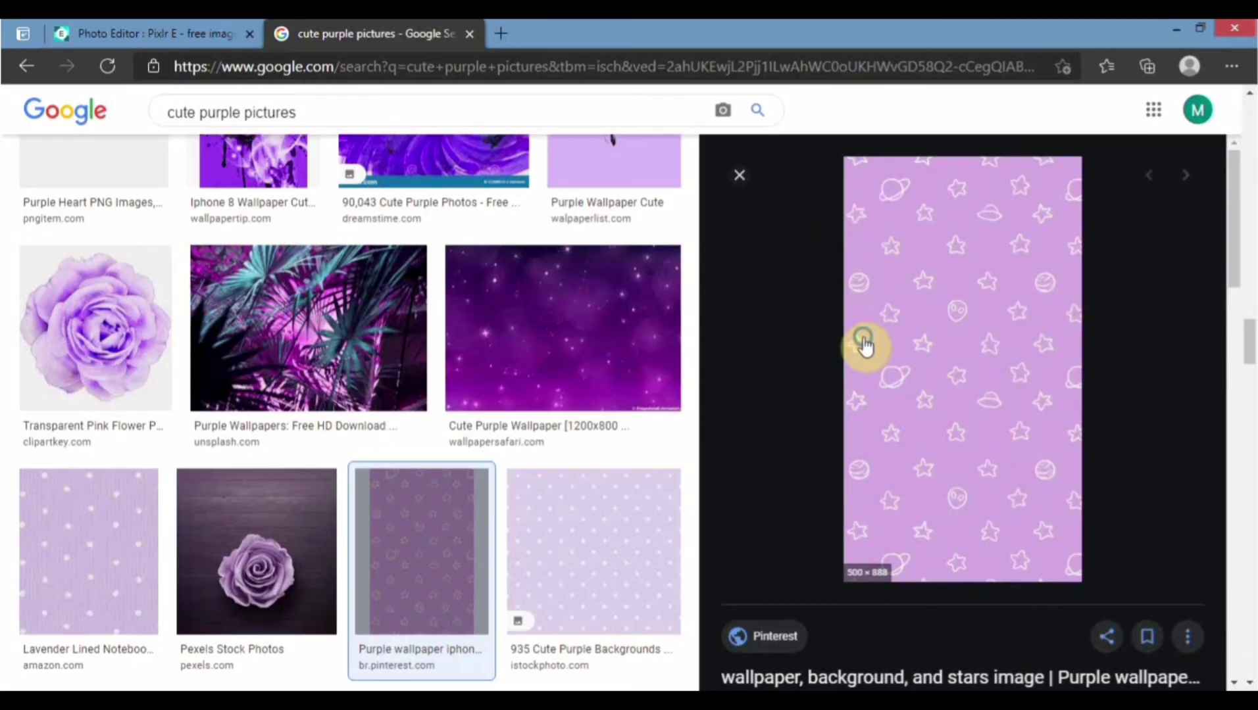
right_click(864, 343)
click(924, 405)
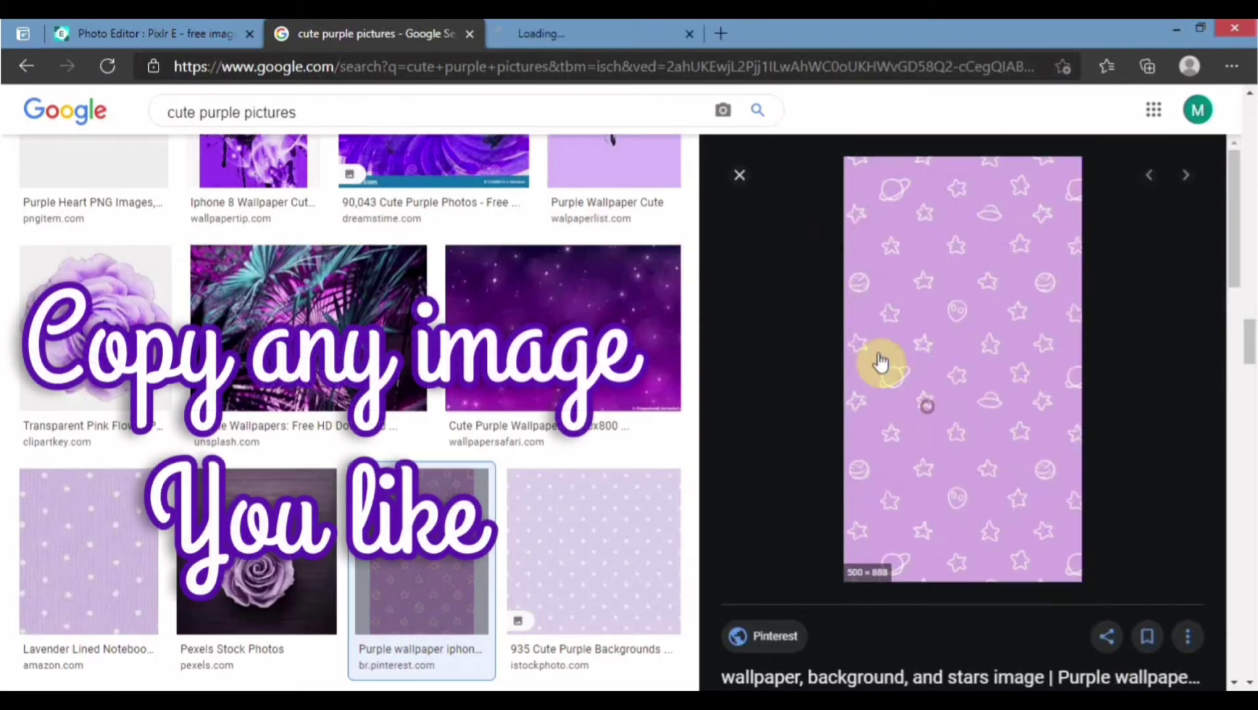
click(689, 33)
click(164, 27)
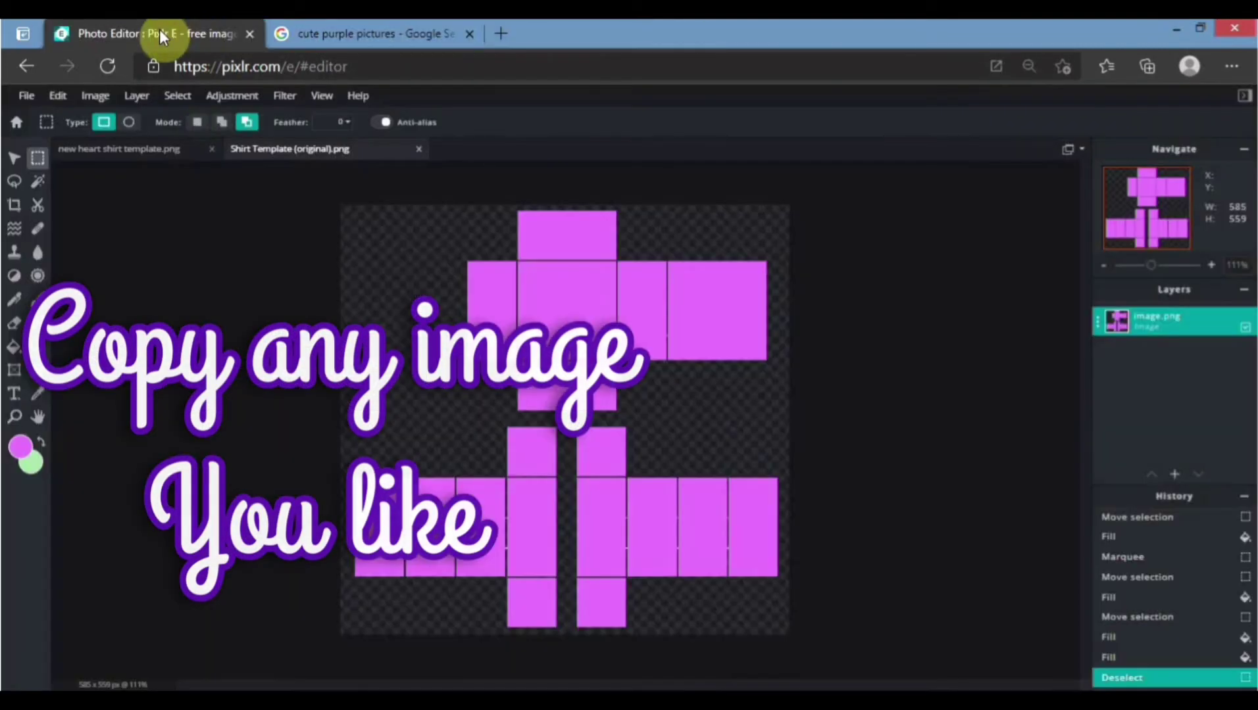
- Paste the wallpaper as a new layer and move it to the canvas's upper-left corner
key(ctrl+v)
click(14, 159)
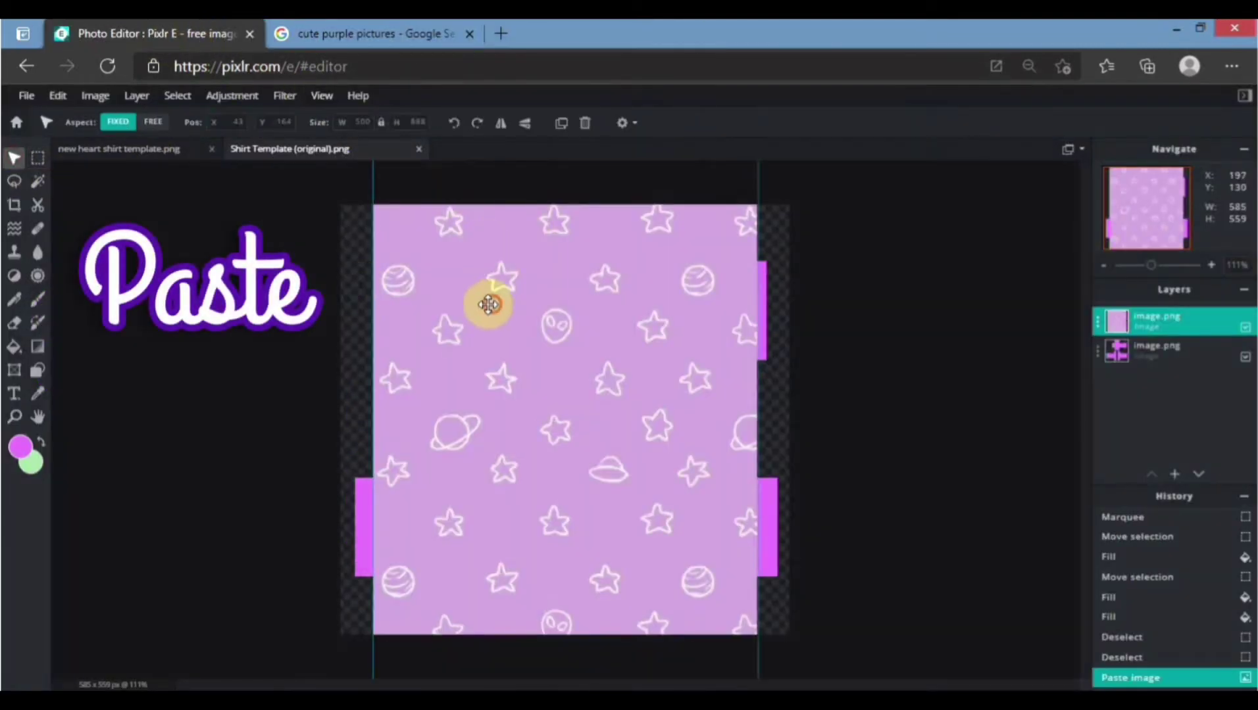
drag(491, 301, 458, 427)
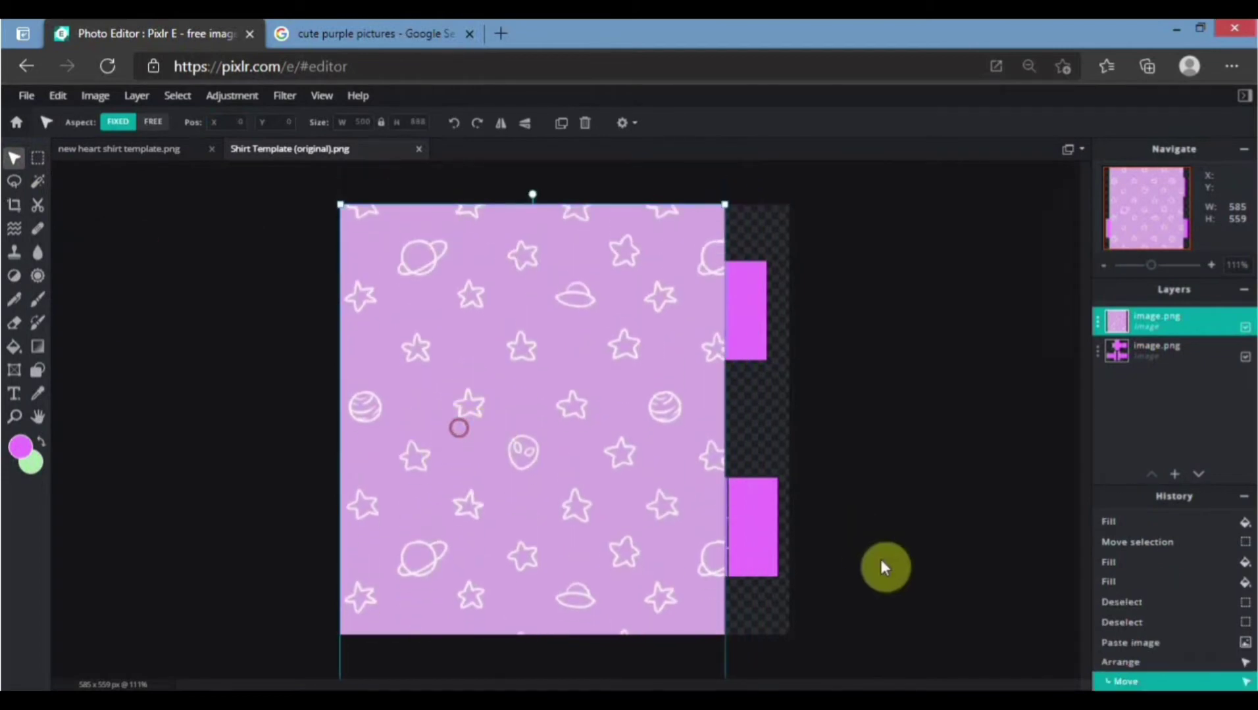
scroll(884, 568, down, 2)
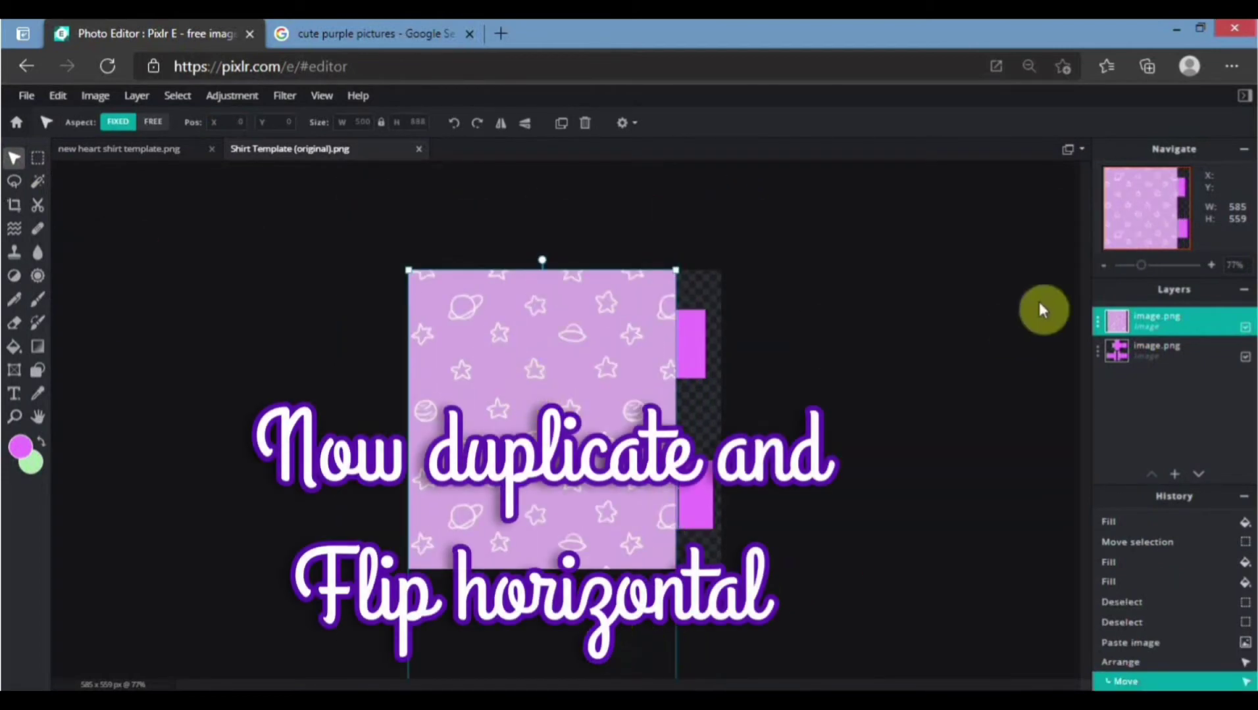
- Duplicate the wallpaper layer and flip the copy horizontally
click(562, 124)
click(500, 124)
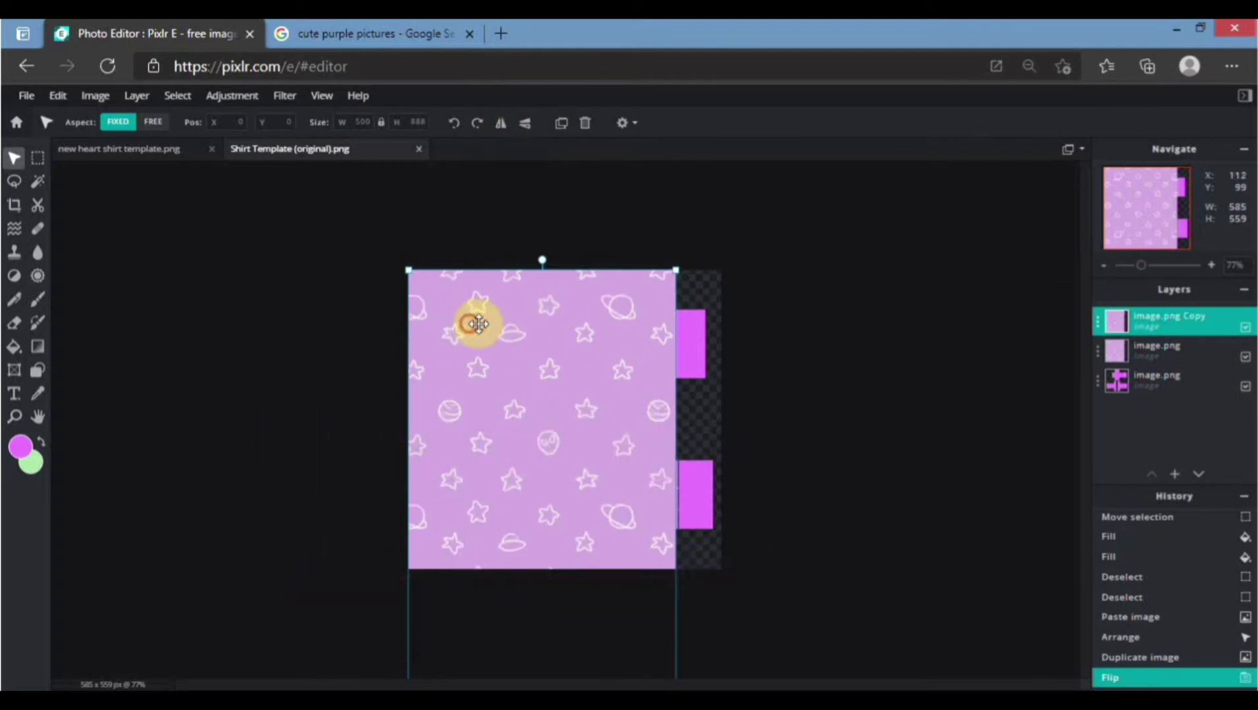
- Move the flipped wallpaper copy to the right so both copies cover the whole canvas
drag(471, 317, 738, 325)
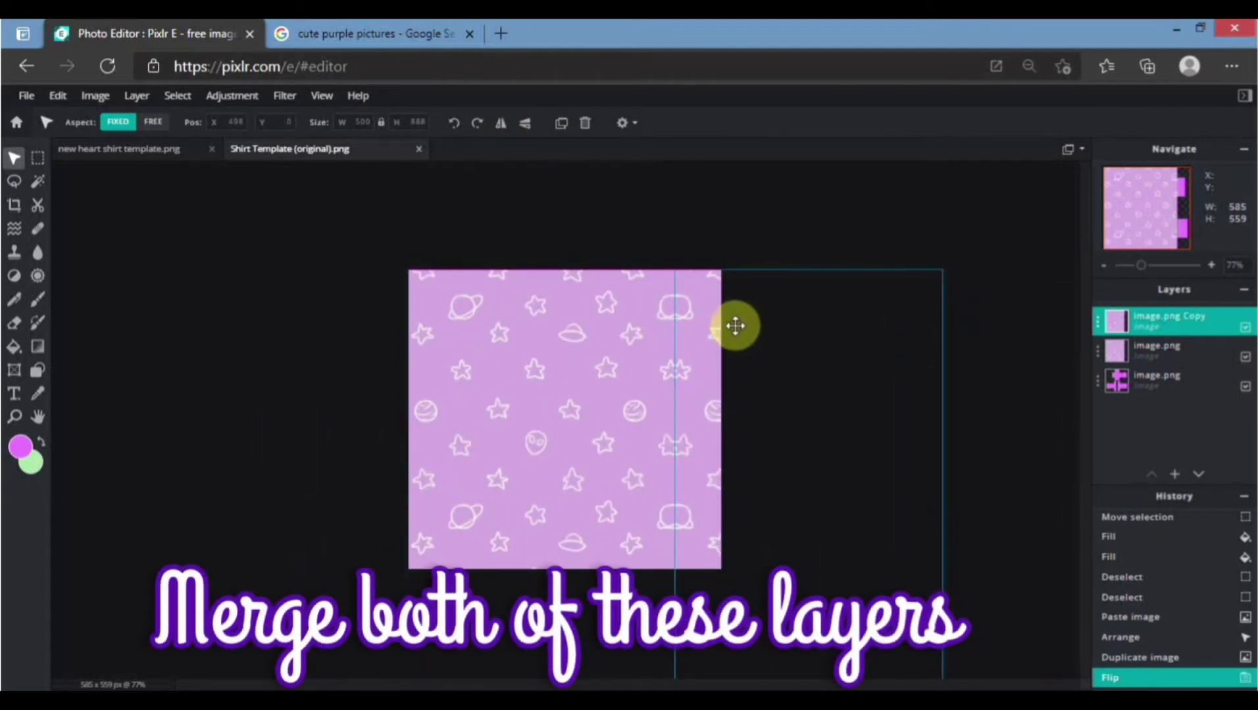
mouse_move(734, 325)
mouse_down()
mouse_move(721, 326)
mouse_move(736, 326)
mouse_up()
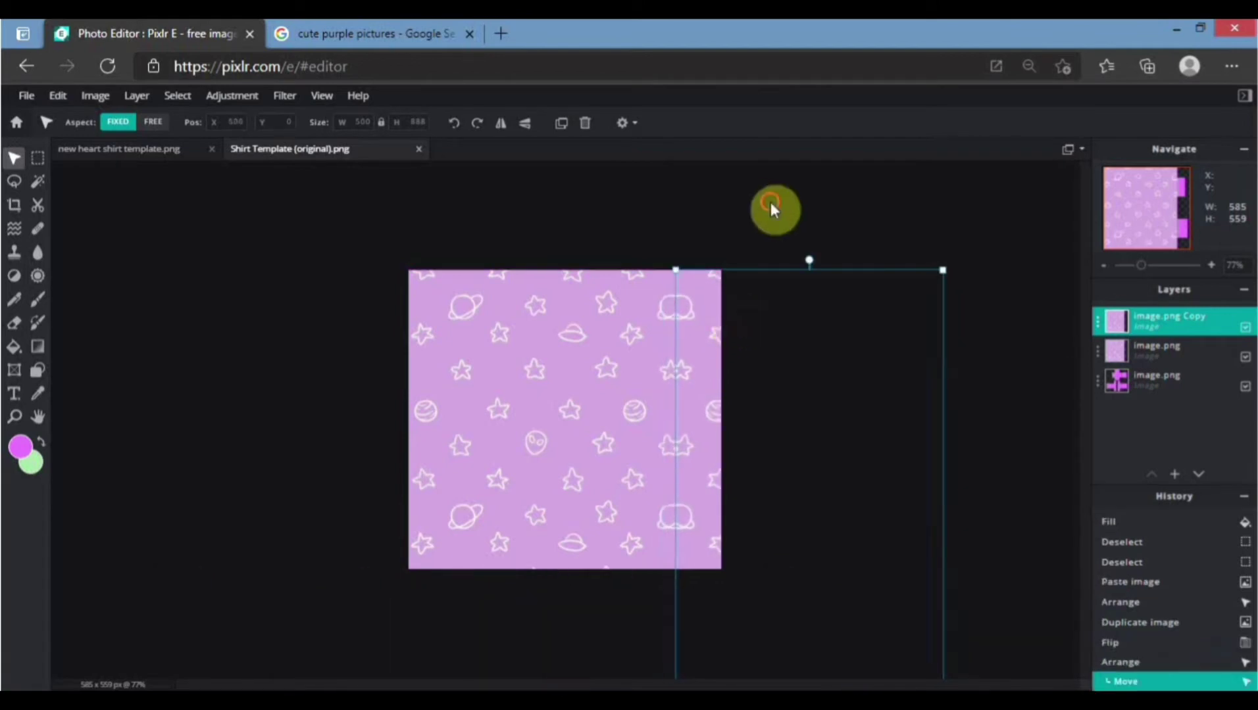
click(773, 208)
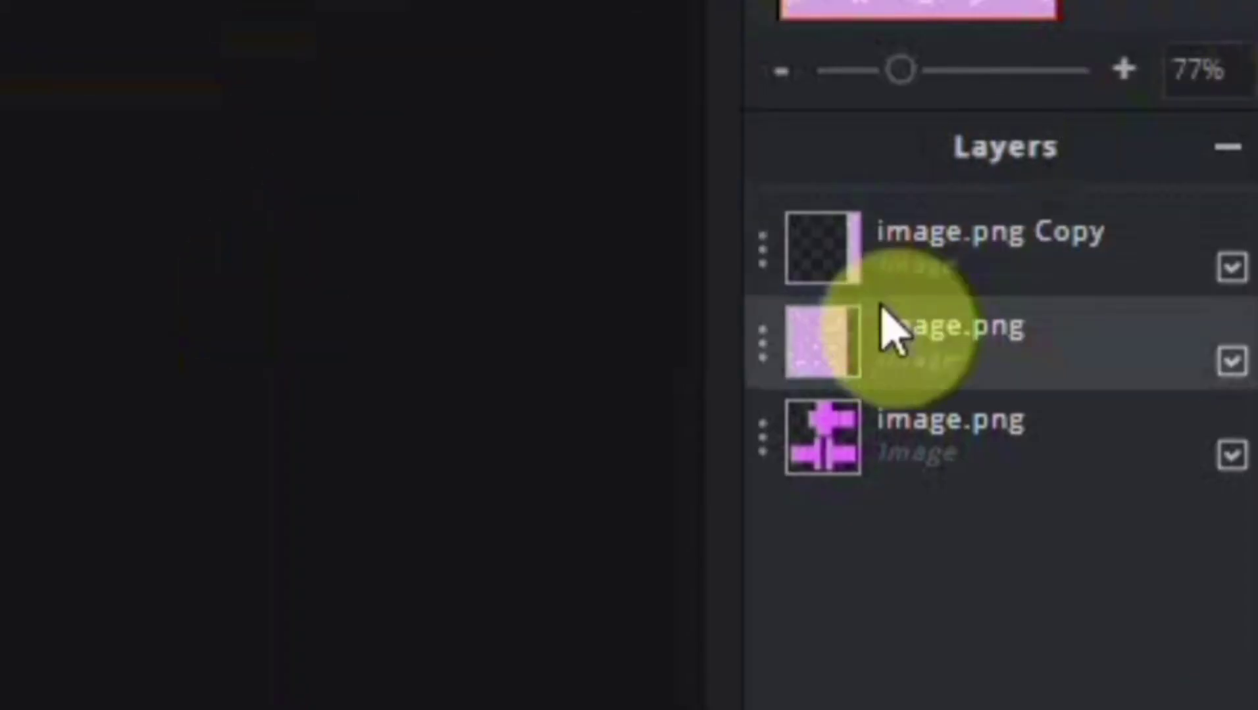
- Merge the two wallpaper layers and place the merged layer beneath the template layer
click(937, 270)
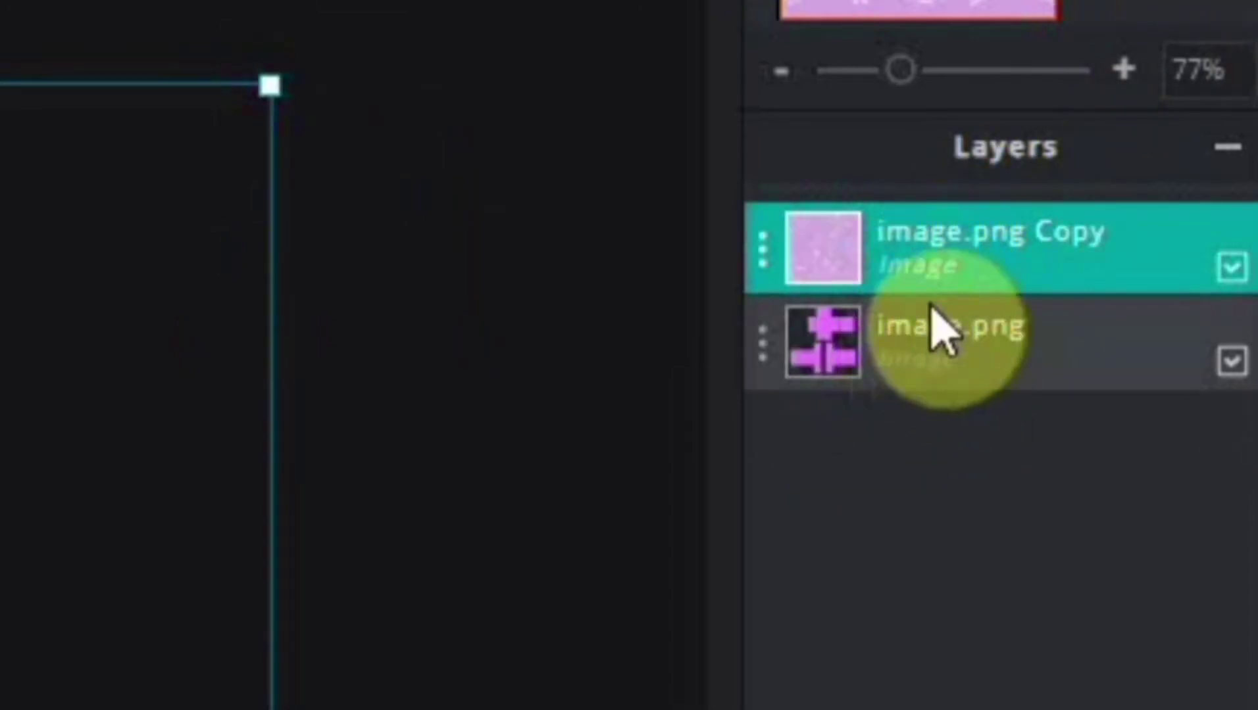
drag(932, 261, 933, 358)
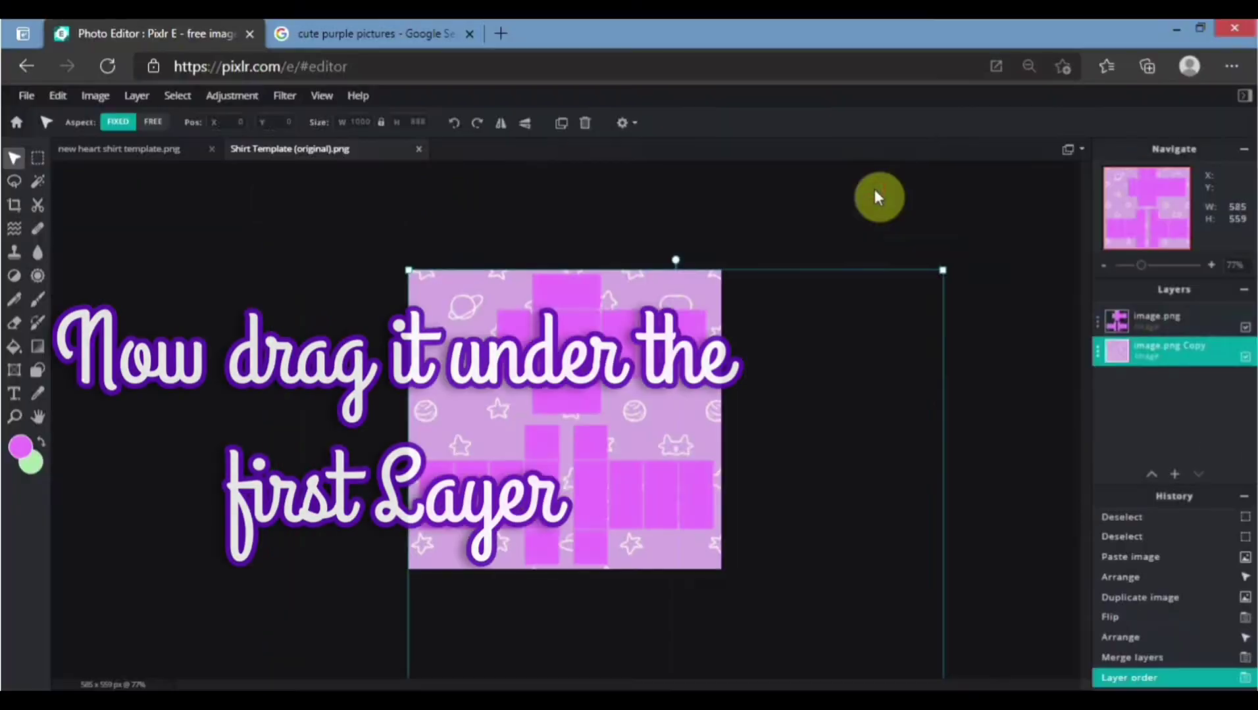
click(876, 196)
- Apply a white Stroke / Outline filter of size 6 to the template layer
scroll(737, 269, up, 5)
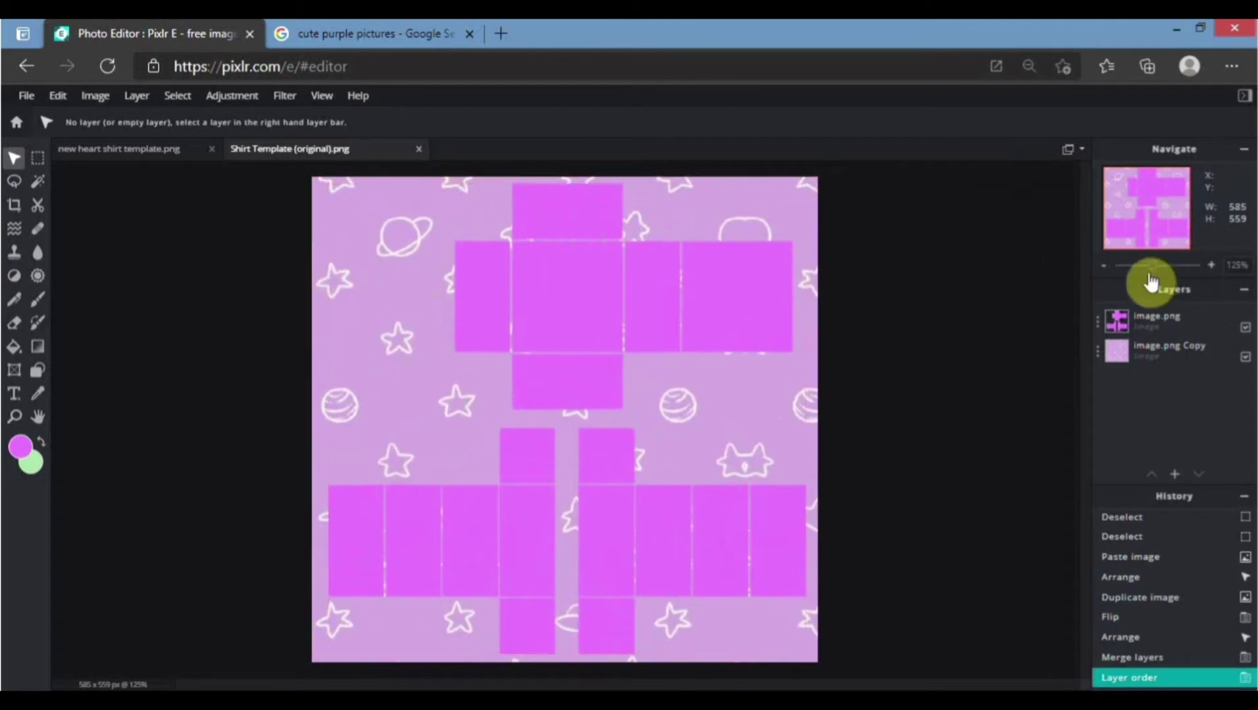
scroll(1039, 290, down, 1)
click(542, 308)
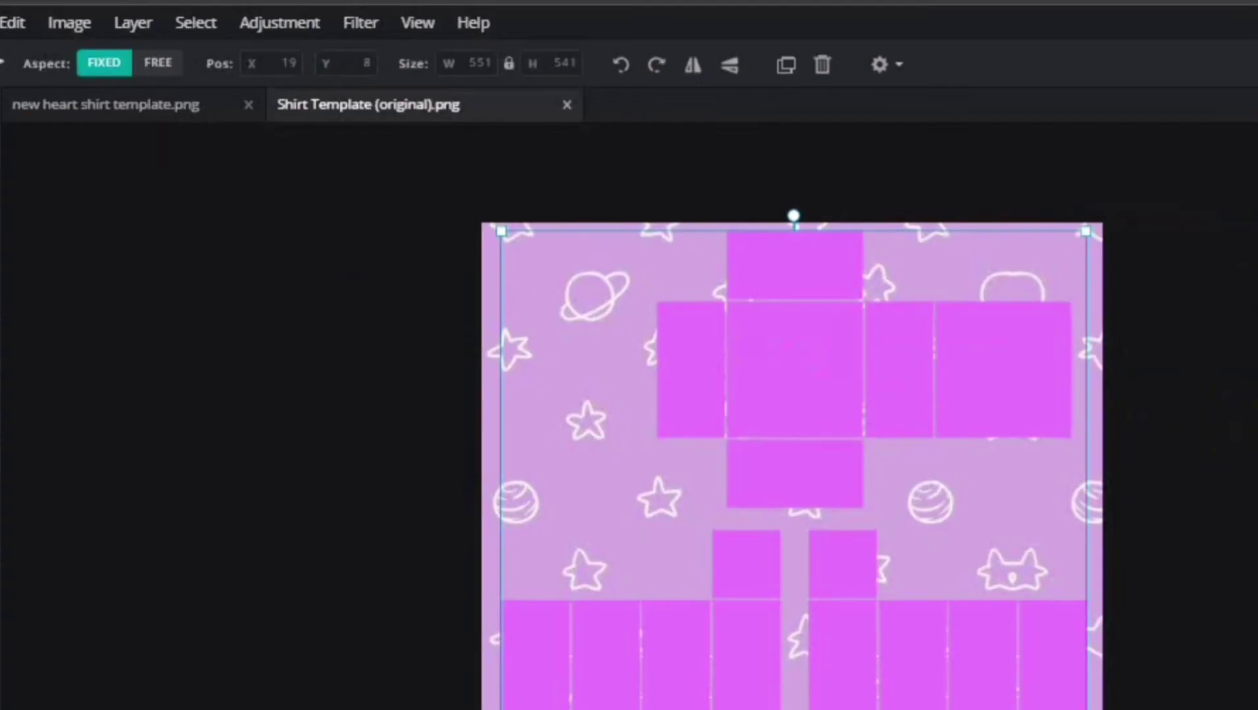
click(372, 29)
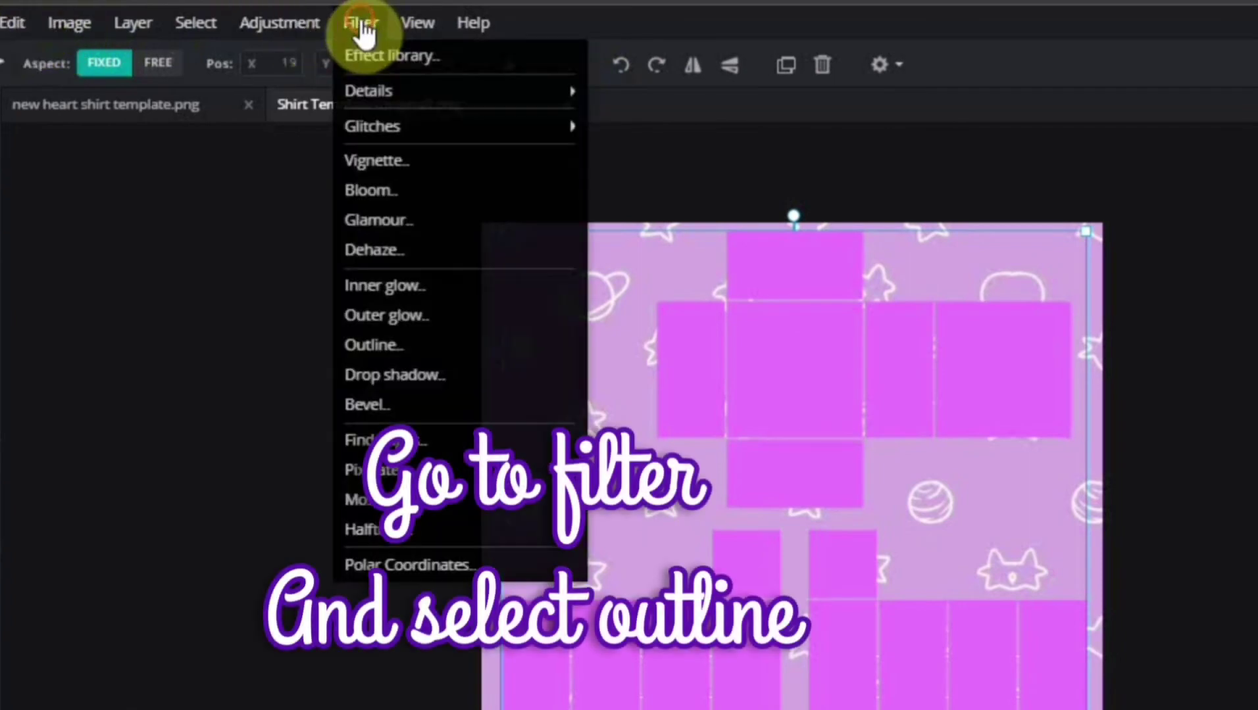
click(463, 348)
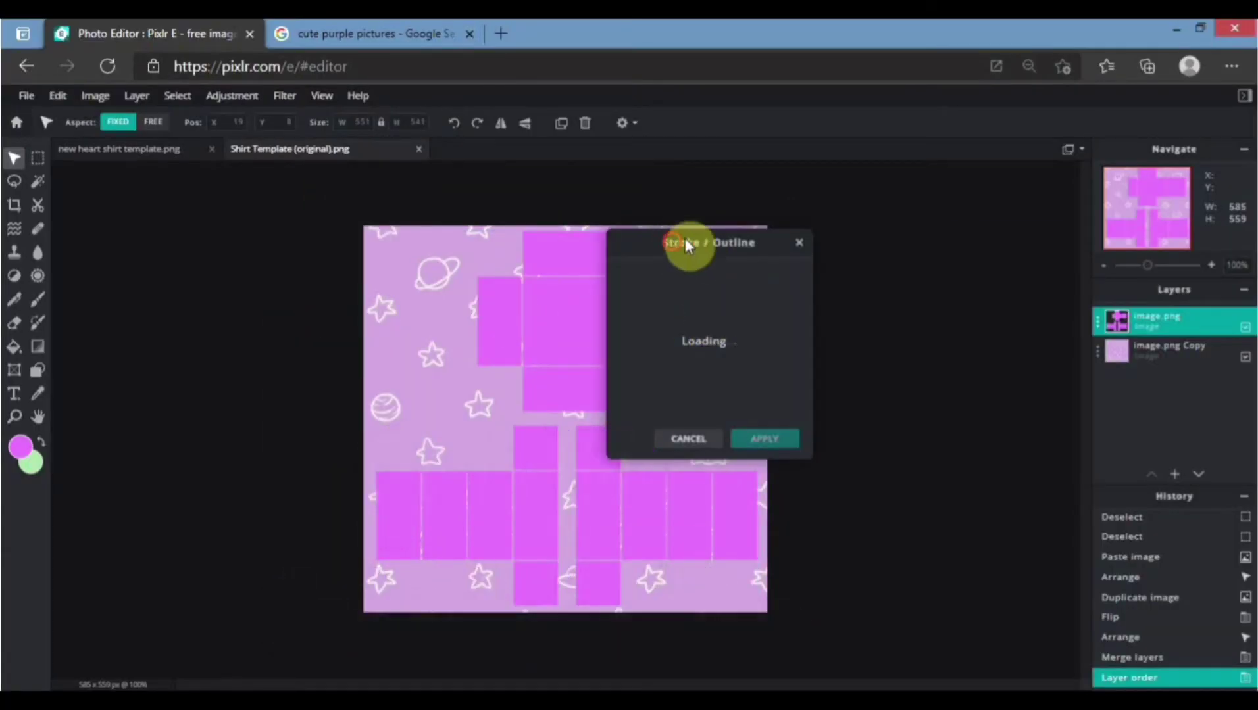
mouse_move(680, 241)
mouse_down()
mouse_move(778, 221)
mouse_move(600, 166)
mouse_up()
click(918, 211)
click(997, 384)
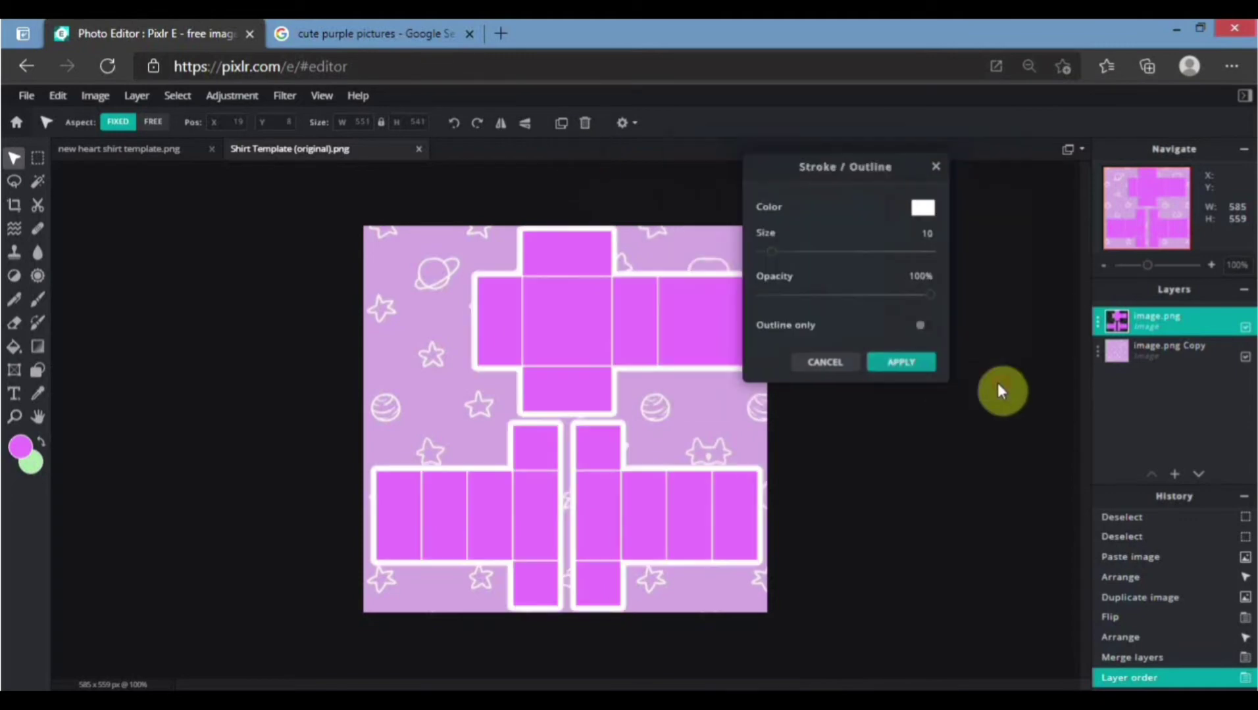
drag(771, 252, 769, 263)
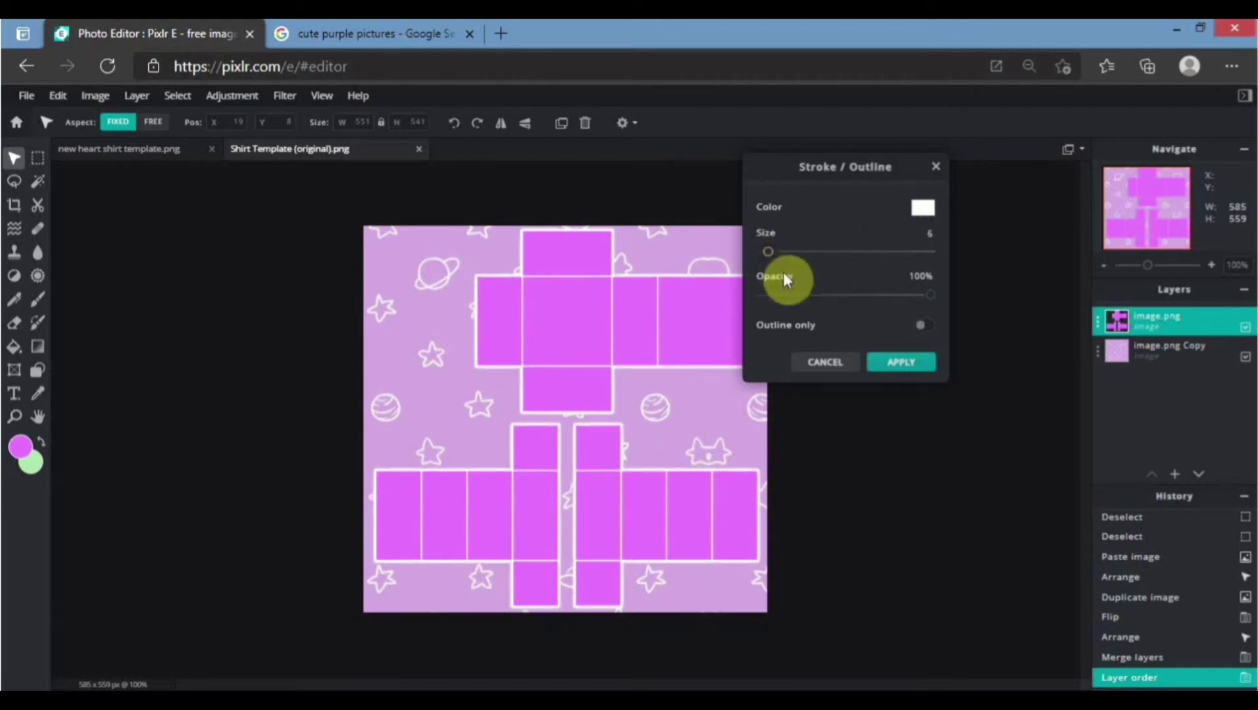
click(901, 363)
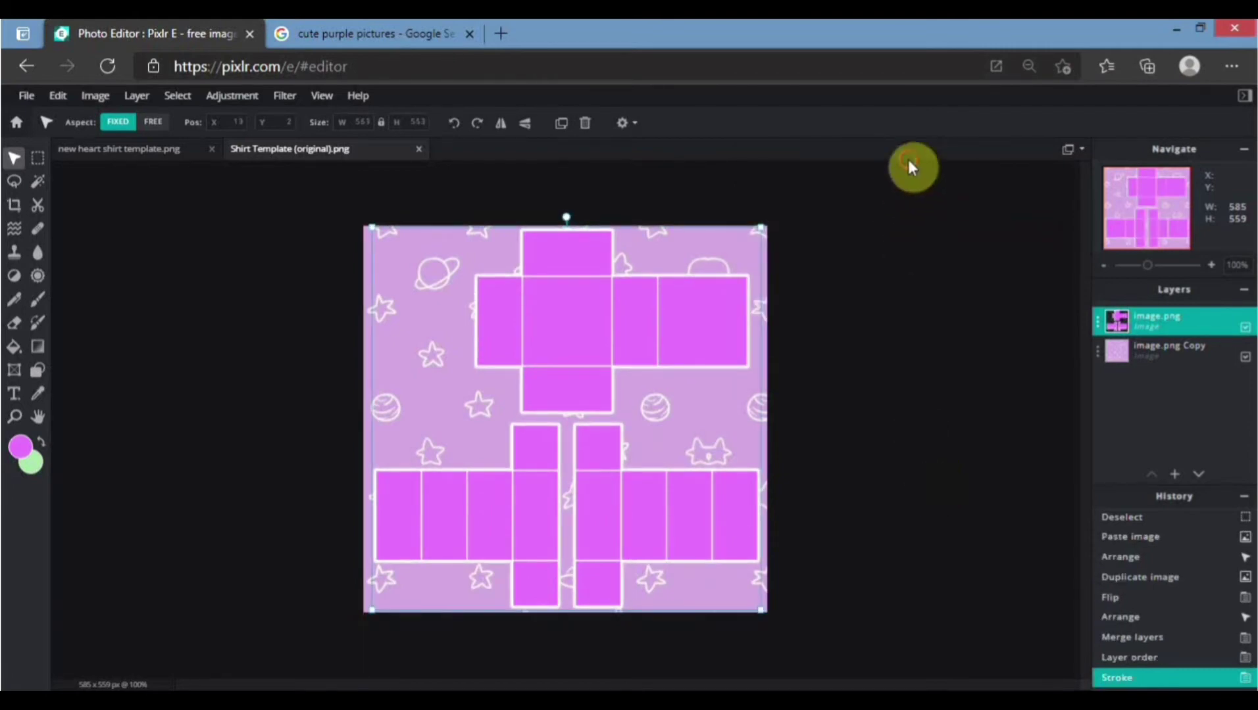
click(427, 34)
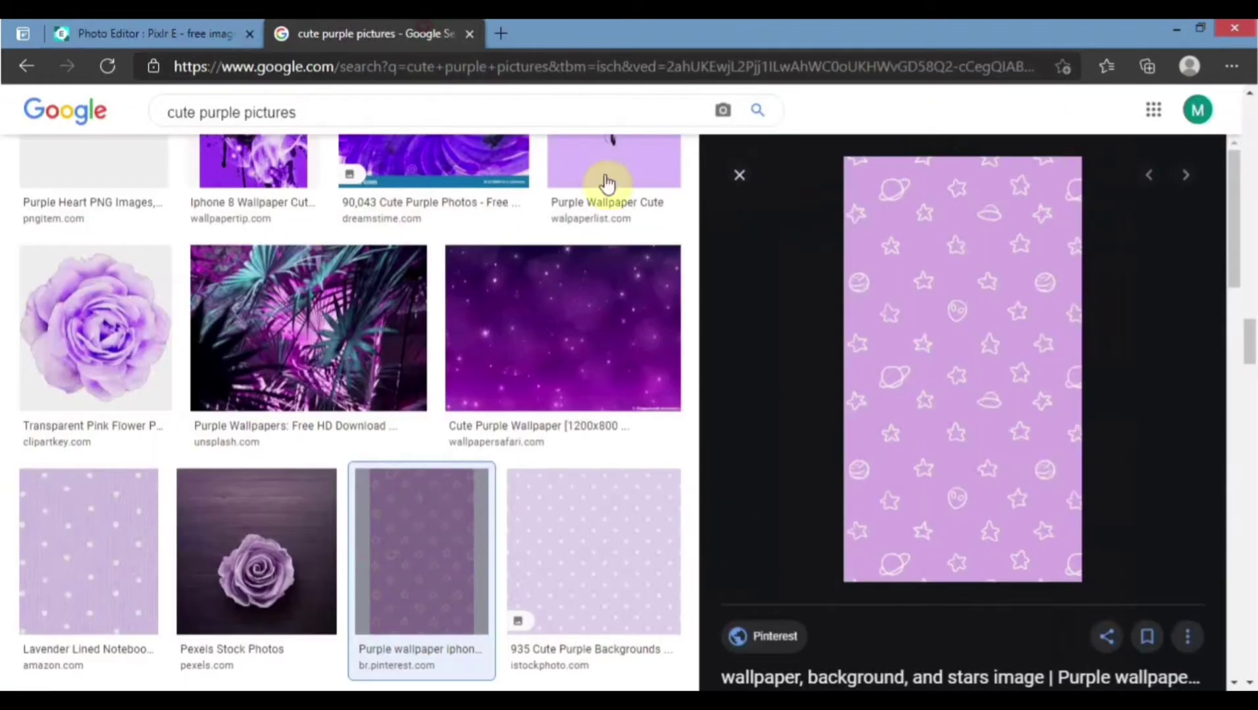
click(157, 26)
scroll(494, 259, up, 2)
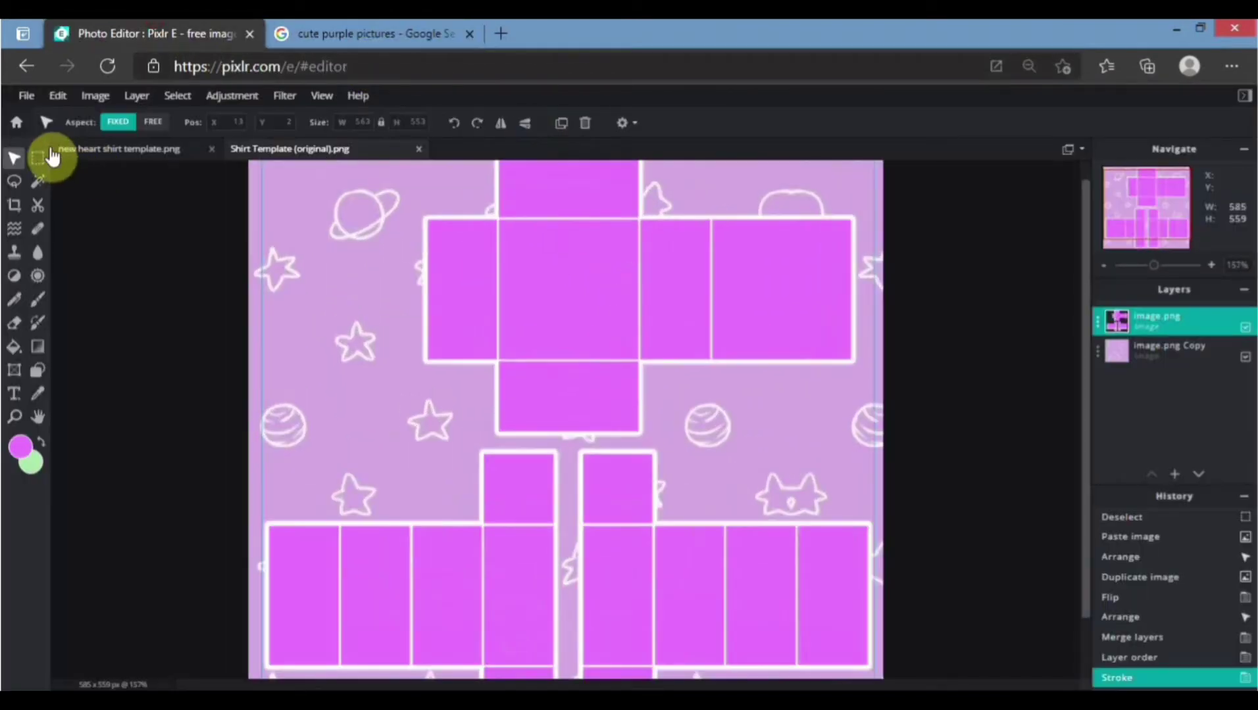
- Undo the white outline stroke on the template layer
click(38, 157)
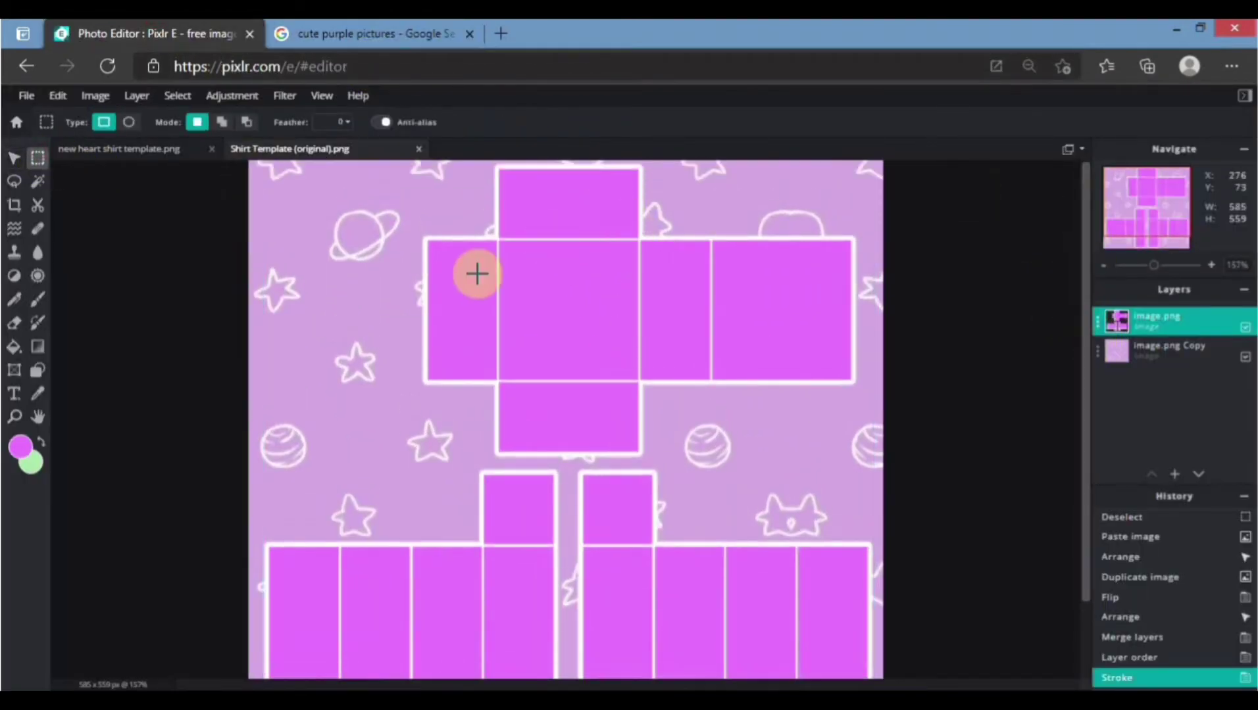
scroll(520, 290, up, 4)
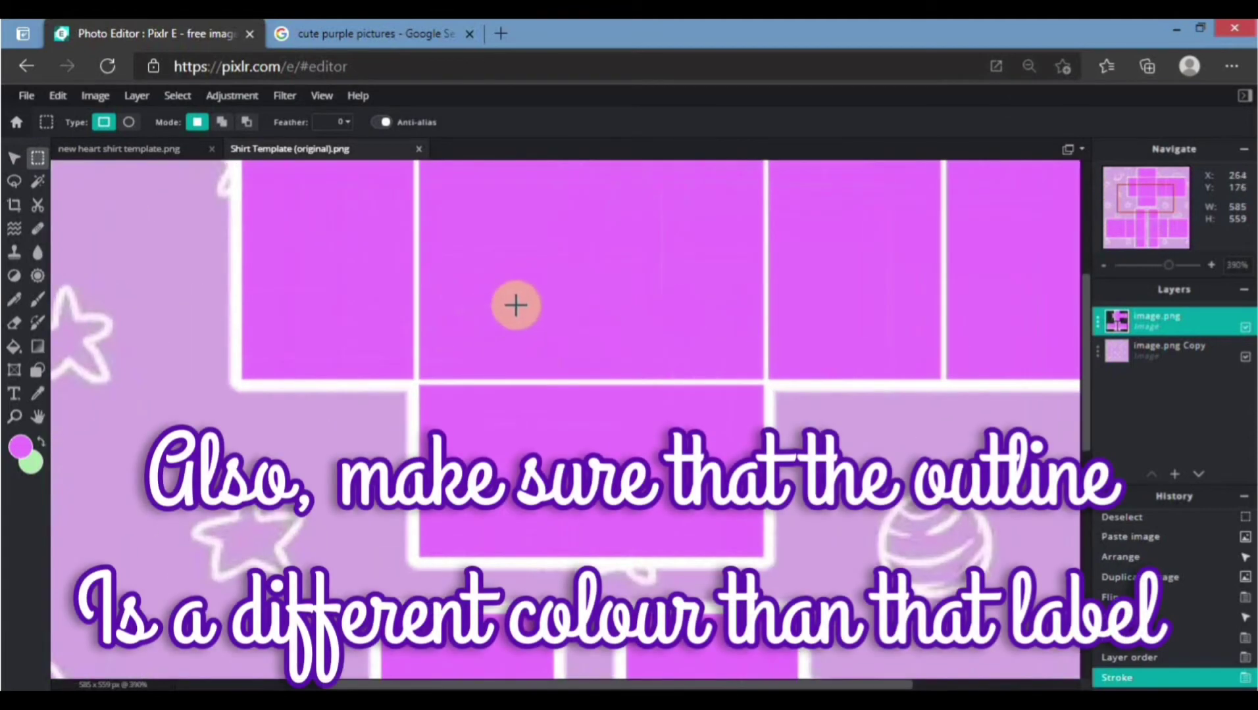
scroll(513, 303, up, 4)
key(ctrl+z)
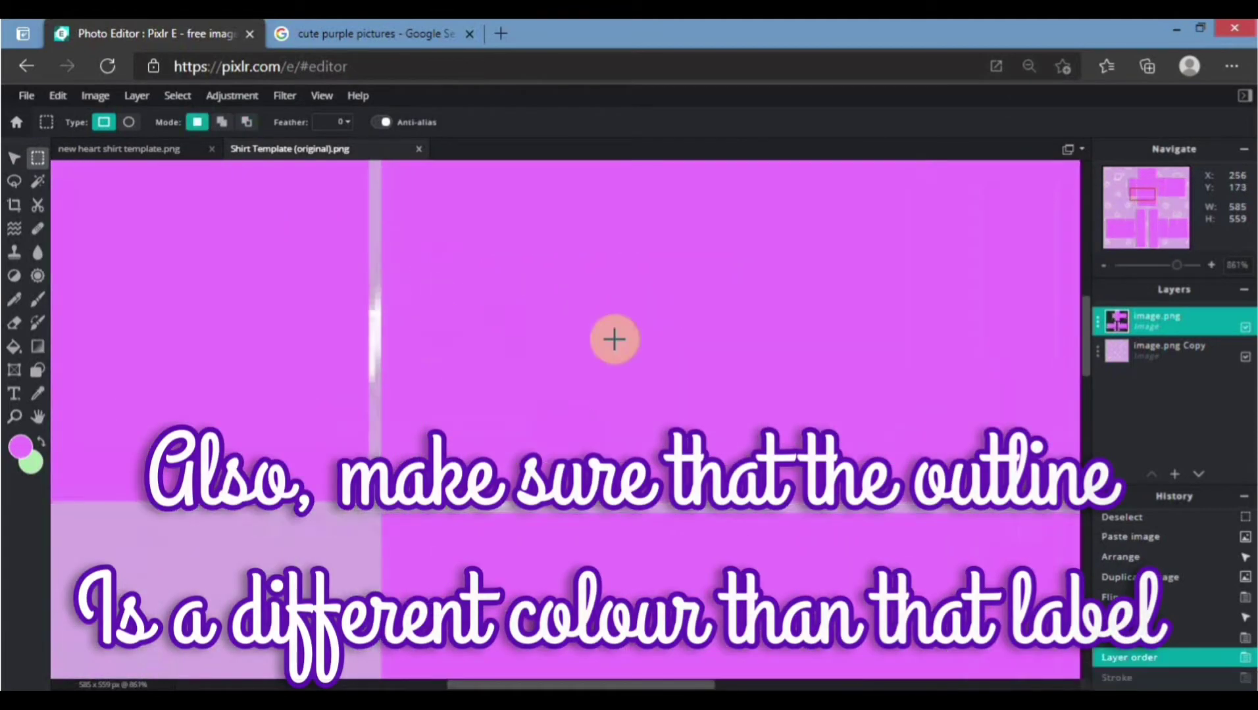
- Zoom in to inspect the fold lines between the template panels
scroll(614, 339, down, 5)
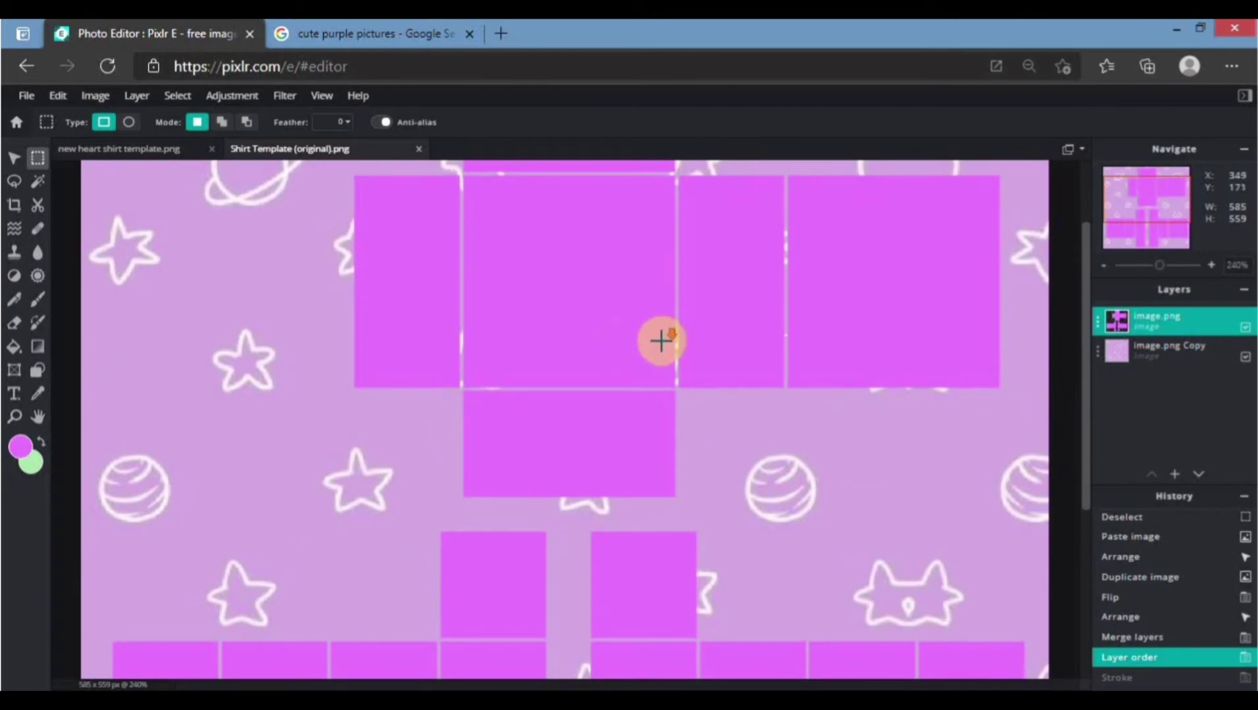
scroll(671, 395, down, 2)
scroll(584, 573, up, 1)
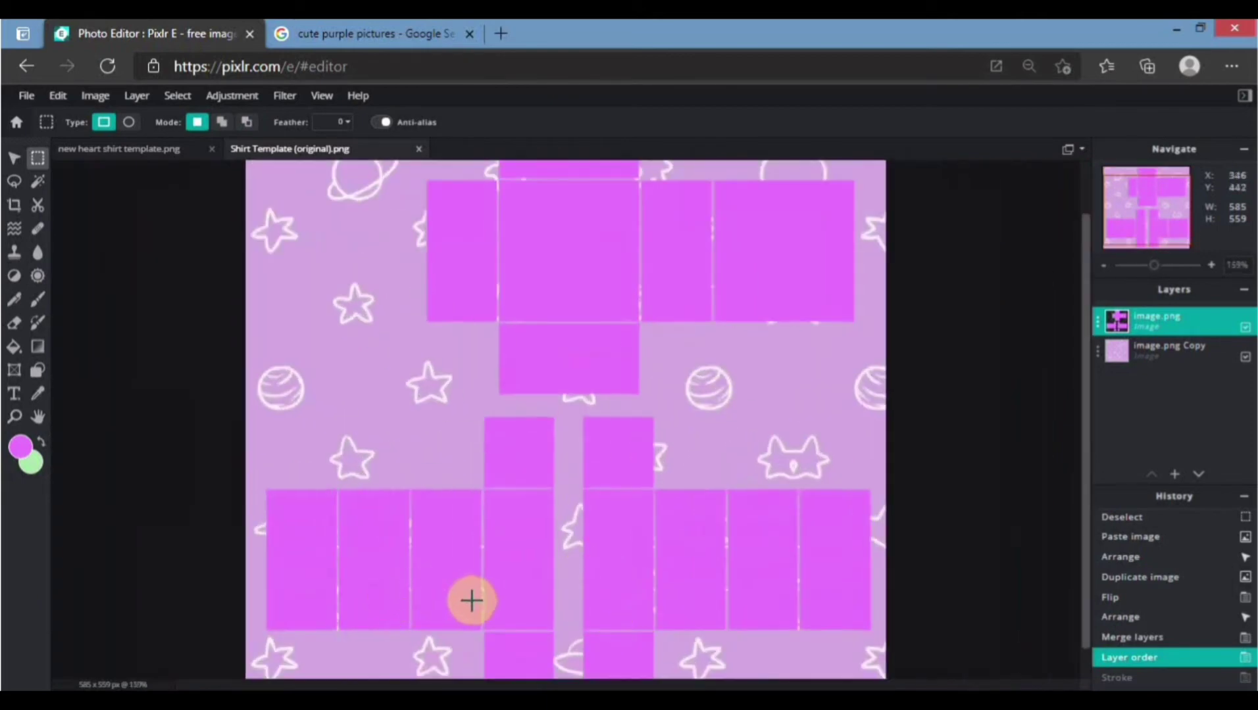
scroll(471, 600, up, 10)
drag(415, 550, 458, 592)
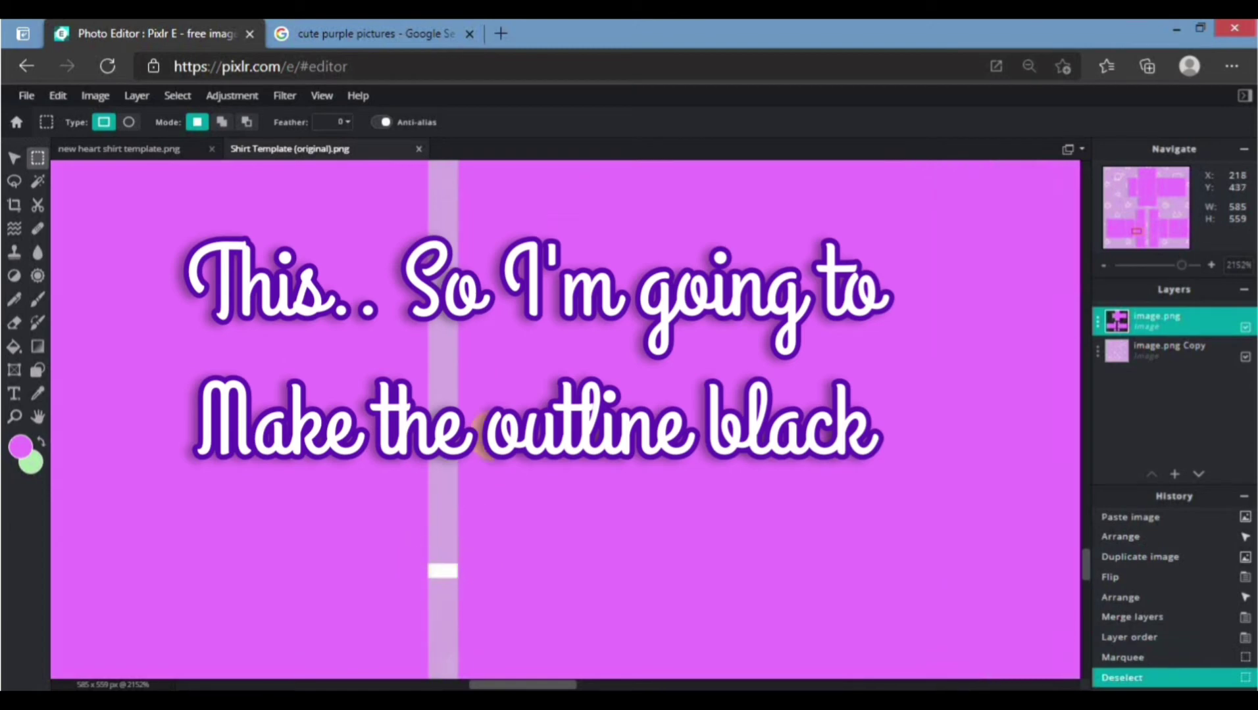
scroll(485, 436, down, 10)
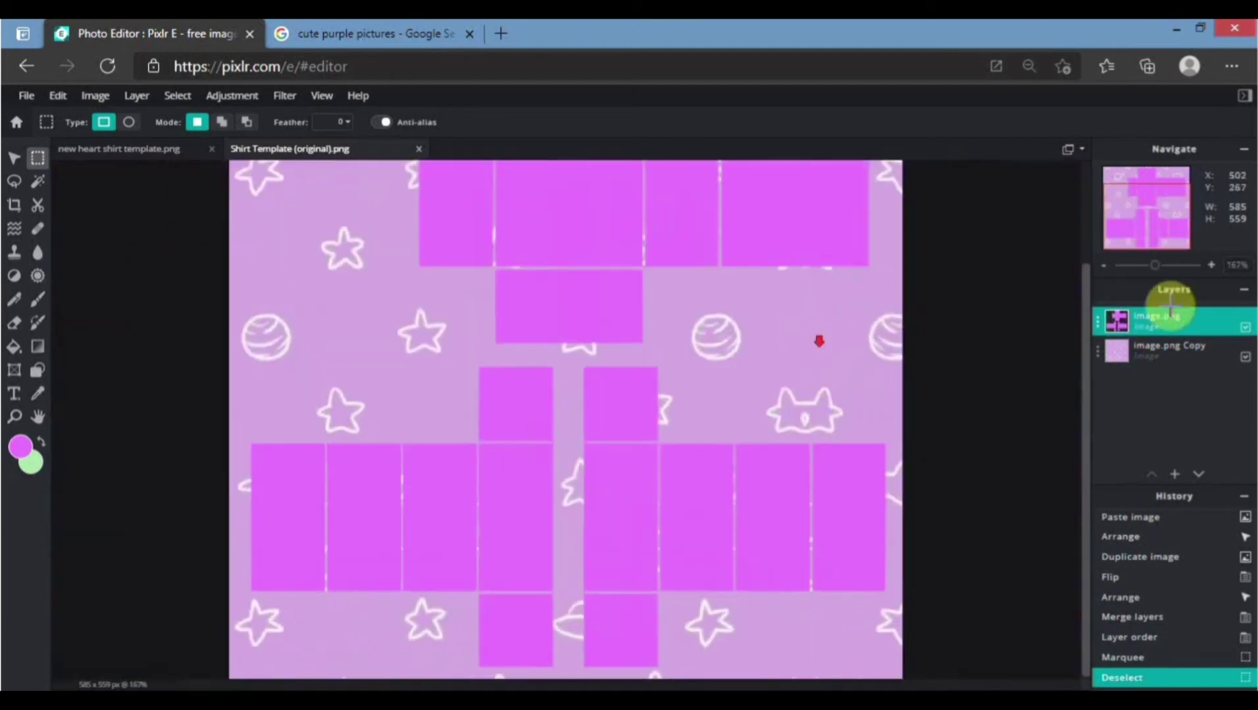
- Apply a black Stroke / Outline filter of size 4 to the template layer
click(231, 95)
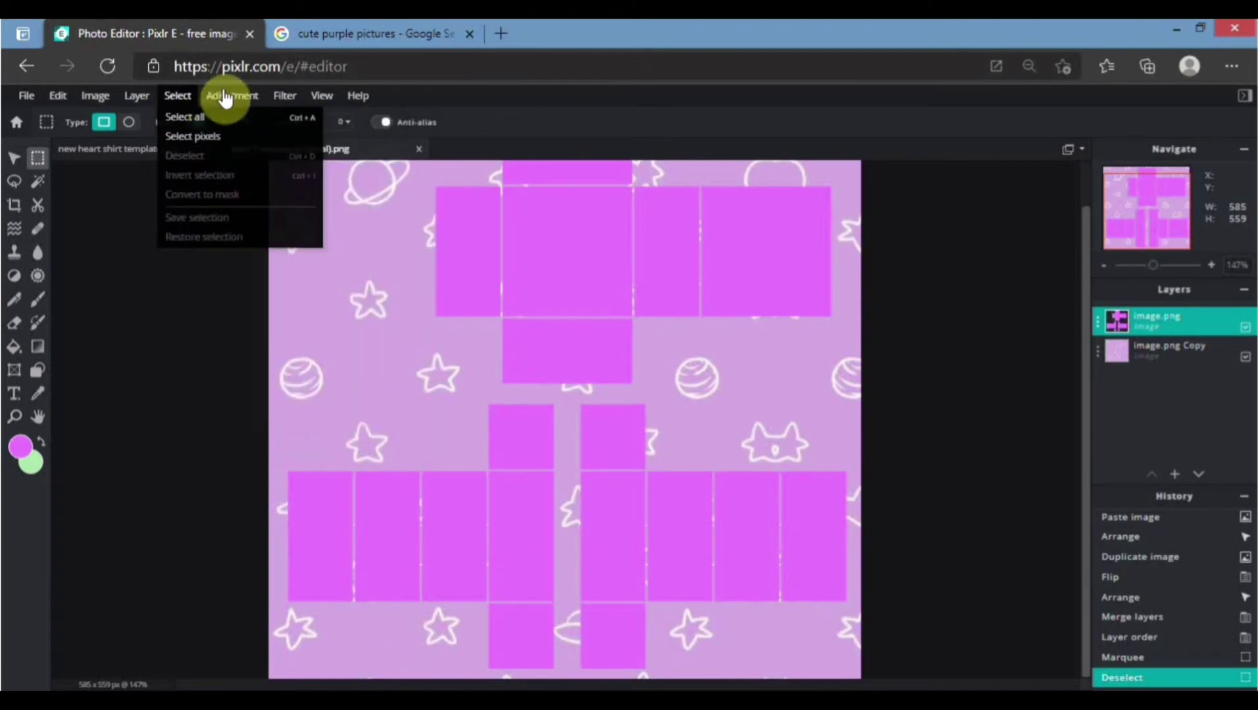
click(310, 303)
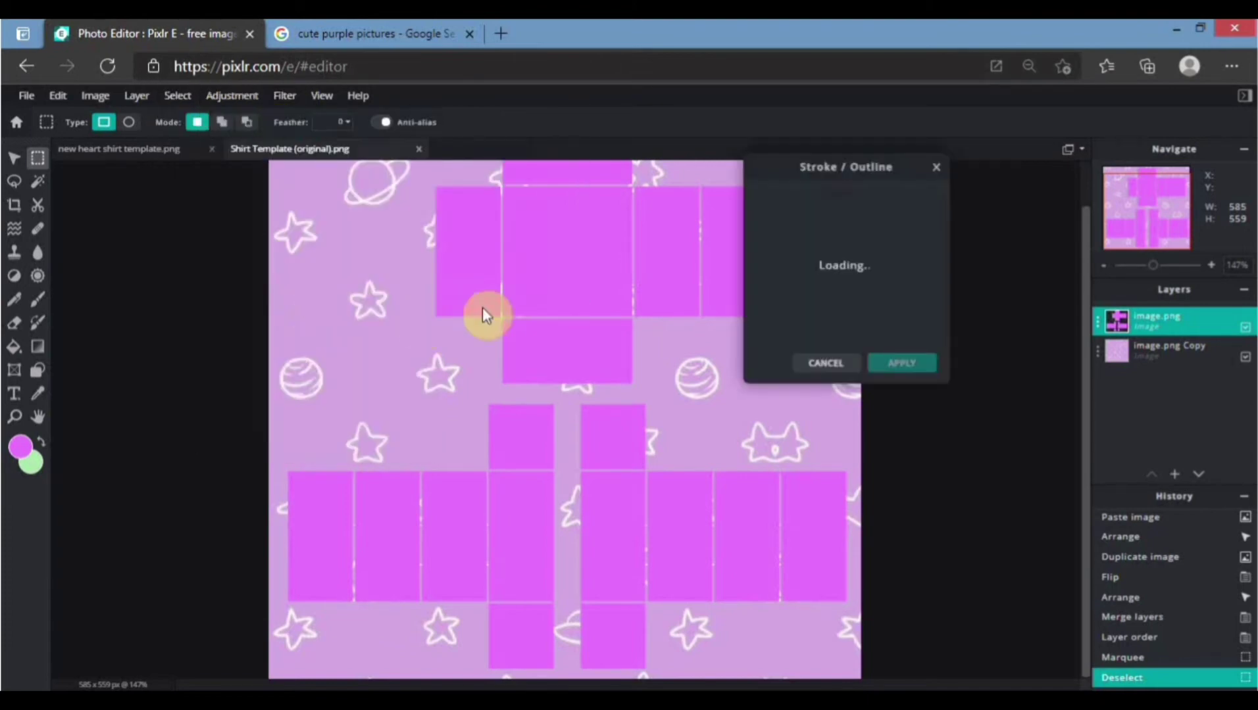
click(924, 208)
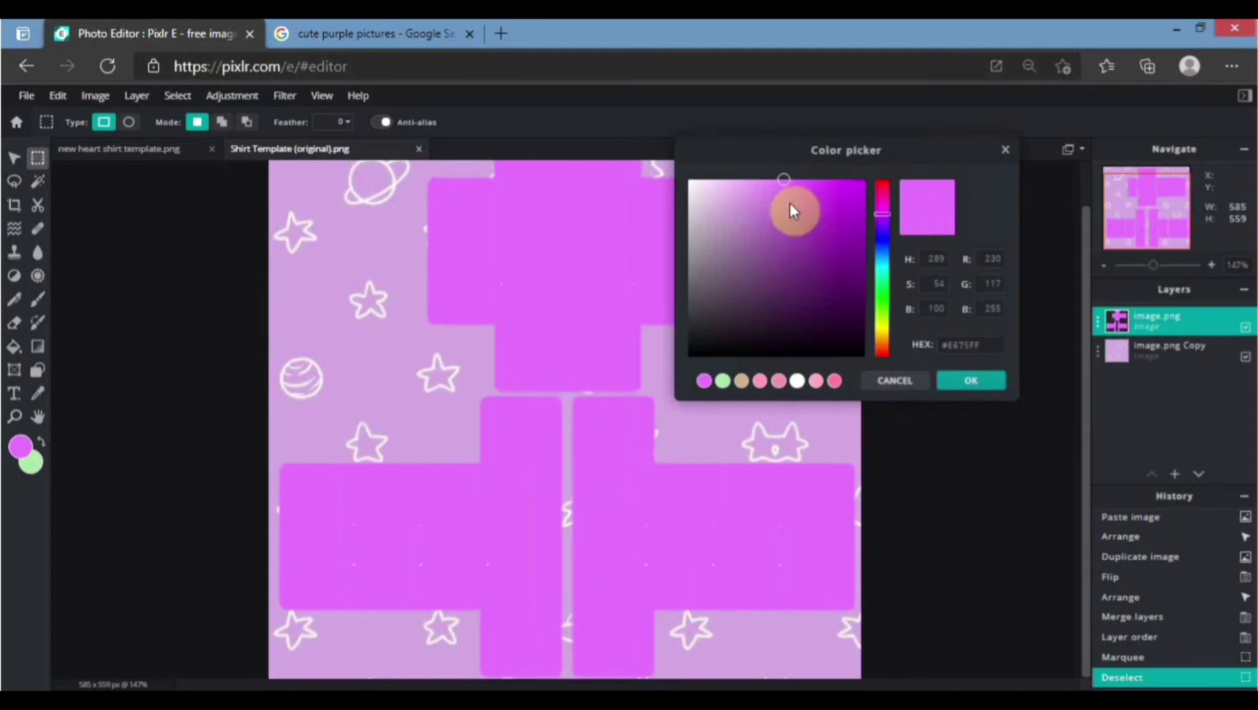
click(966, 382)
drag(771, 256, 770, 263)
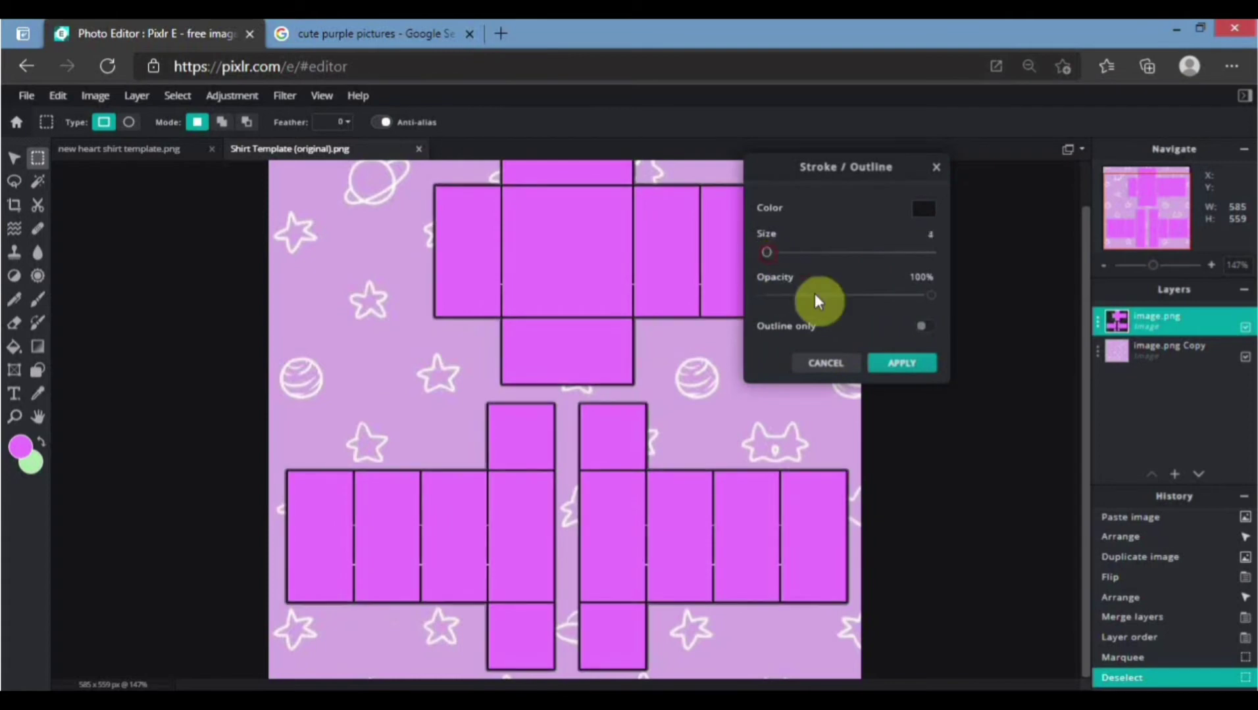
click(891, 366)
- Merge the template layer down onto the wallpaper layer
scroll(691, 348, up, 10)
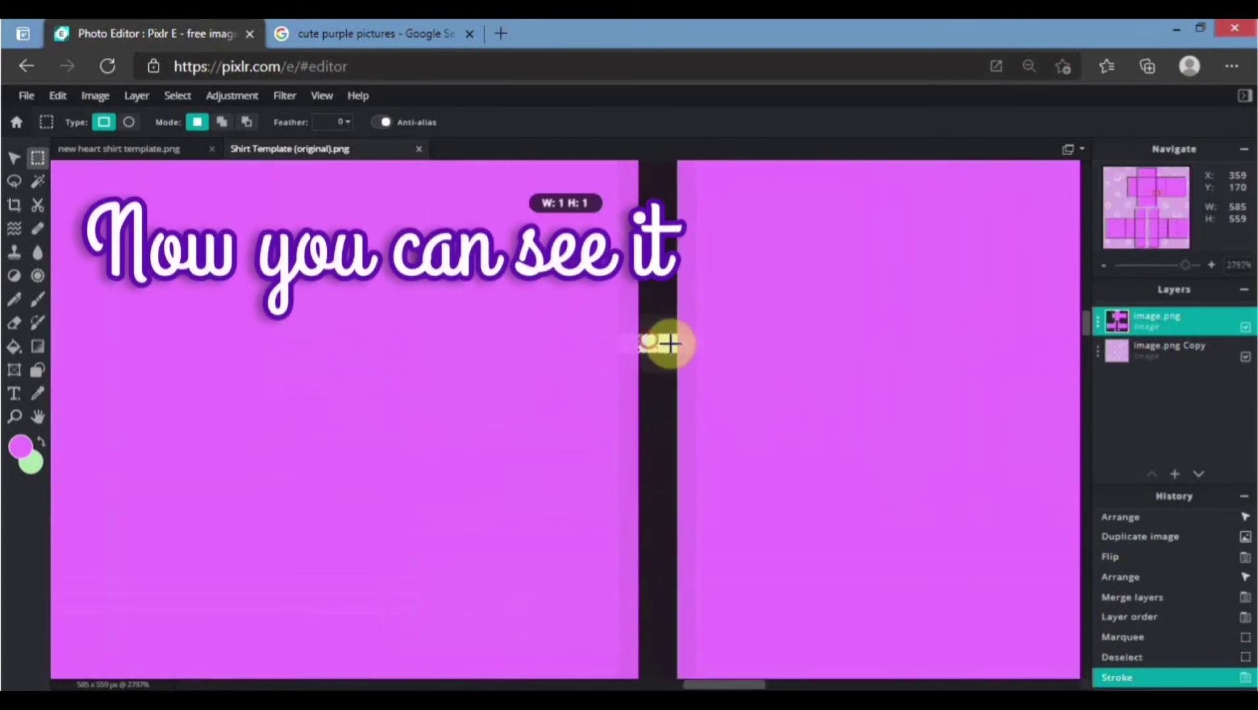
drag(670, 343, 673, 347)
scroll(673, 440, down, 10)
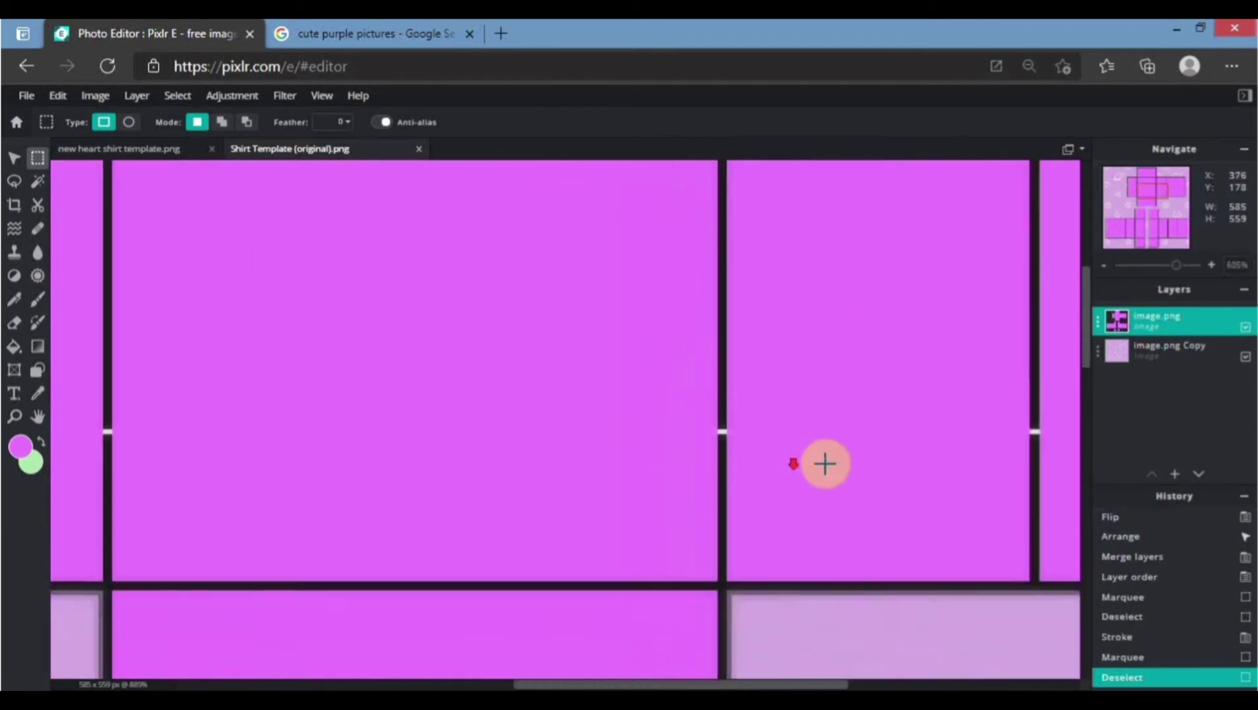
scroll(888, 469, down, 3)
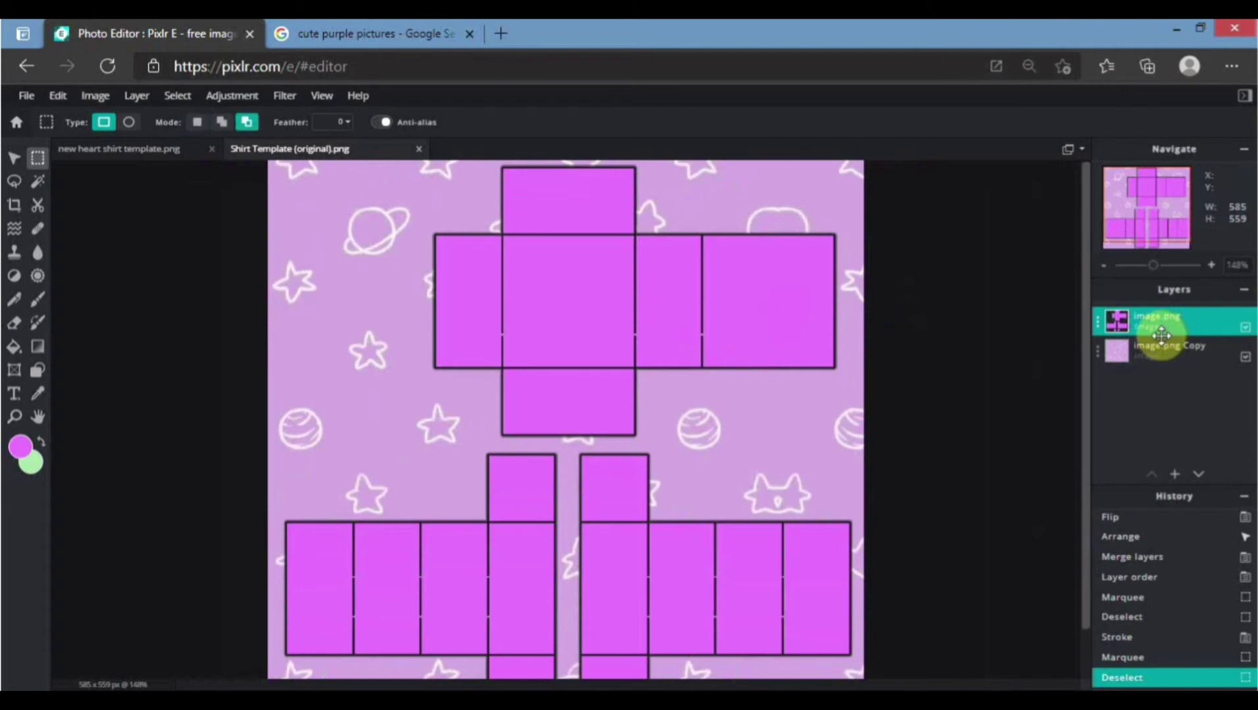
click(1214, 323)
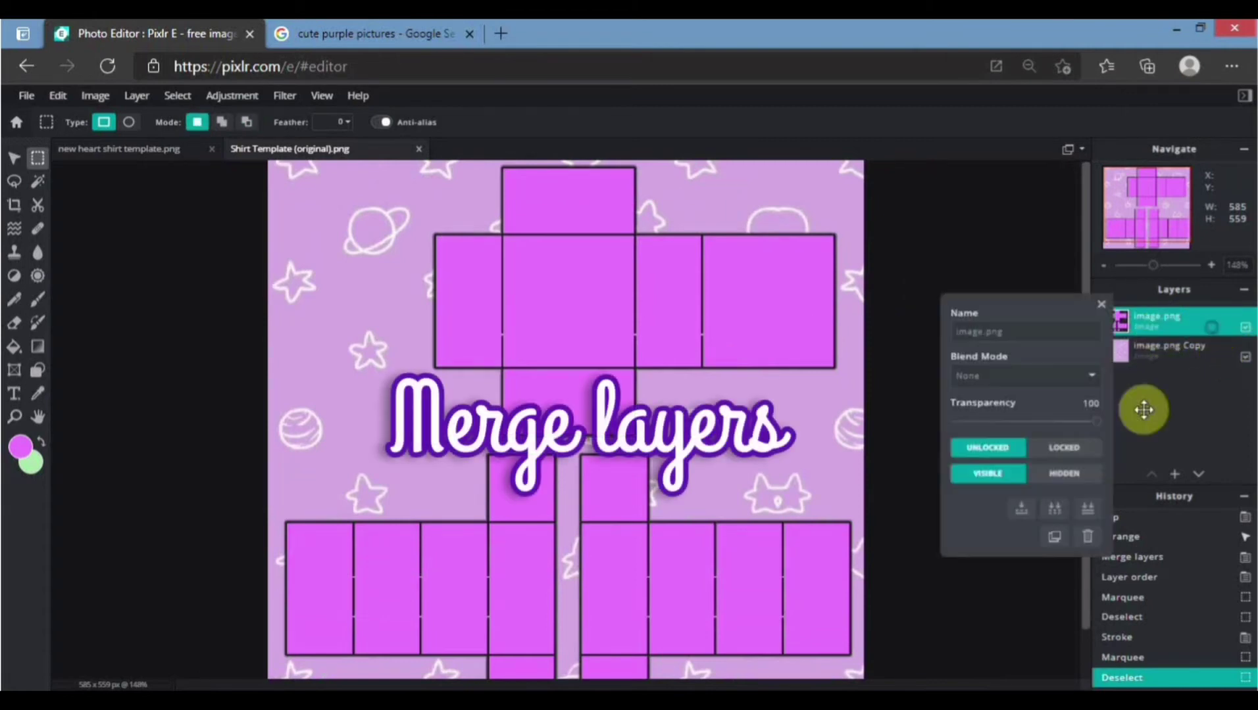
click(1020, 513)
- Use the Magic Wand to select and delete every purple panel of the template, then deselect
click(39, 185)
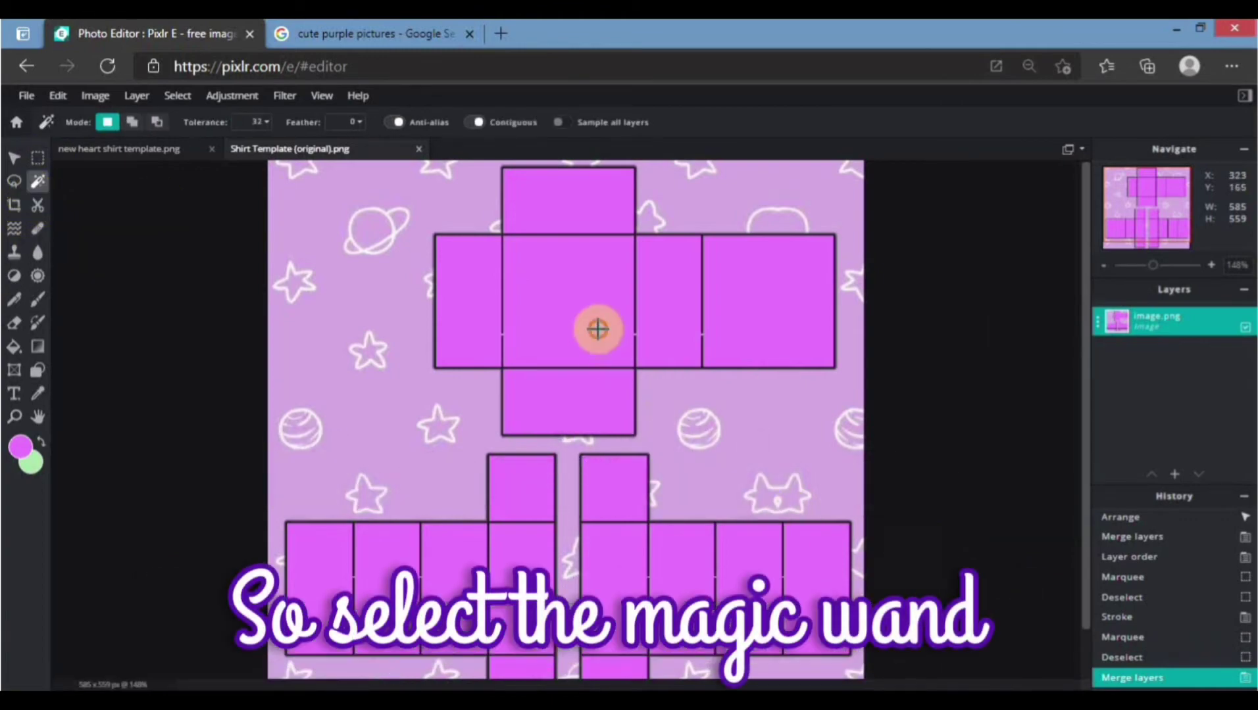
click(578, 284)
key(Delete)
click(574, 197)
key(Delete)
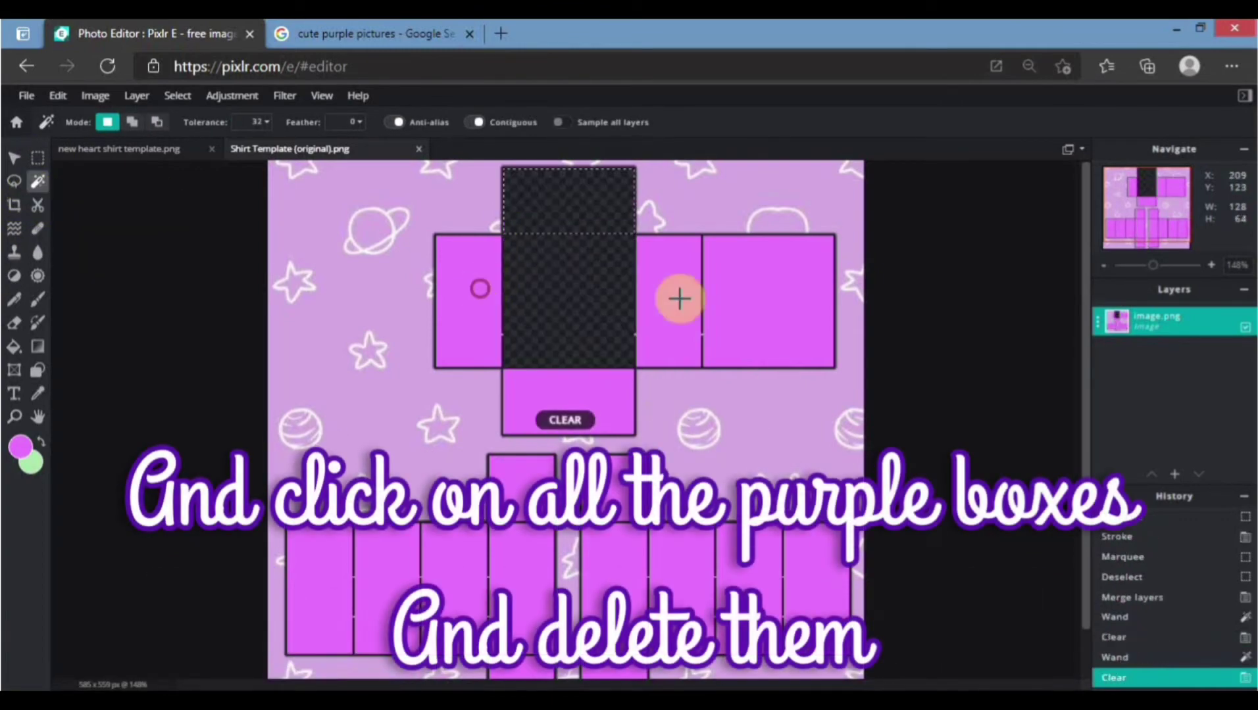
click(479, 288)
key(Delete)
click(682, 292)
key(Delete)
click(772, 290)
key(Delete)
click(554, 411)
key(Delete)
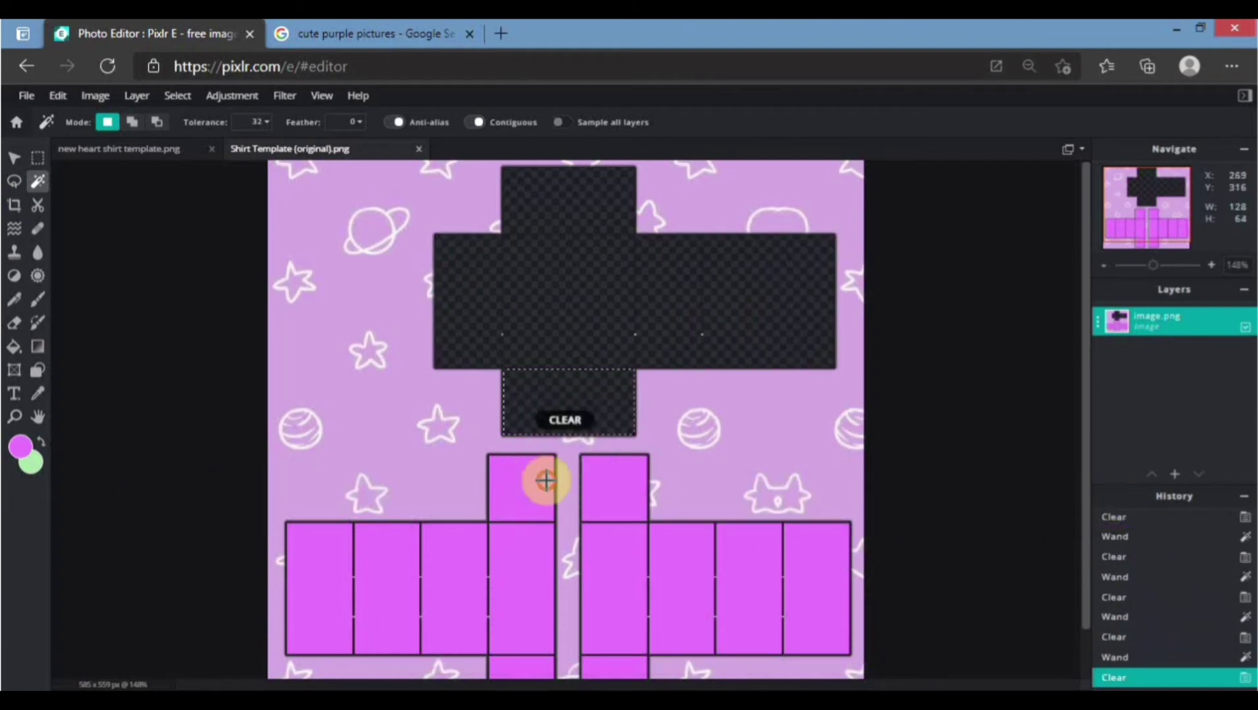
click(546, 481)
key(Delete)
click(523, 570)
key(Delete)
click(454, 570)
key(Delete)
click(388, 564)
key(Delete)
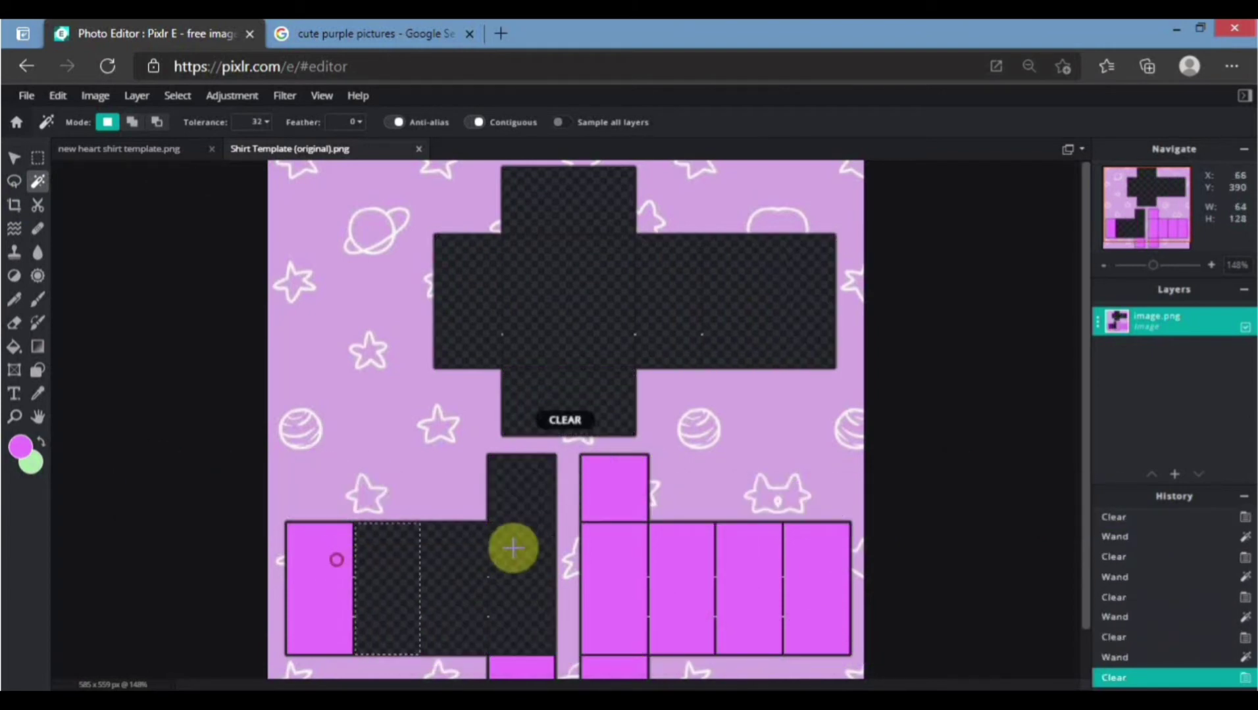
key(Delete)
click(607, 533)
key(Delete)
click(606, 475)
key(Delete)
click(694, 612)
key(Delete)
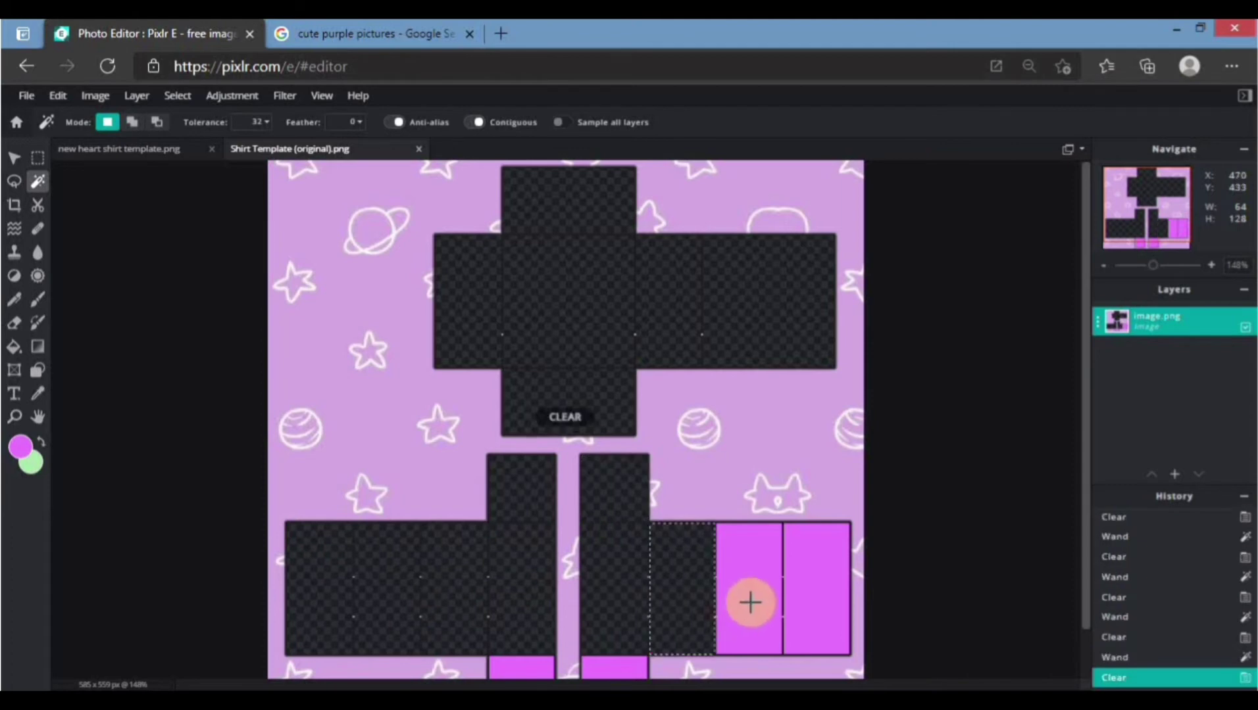
click(750, 603)
key(Delete)
click(806, 601)
key(Delete)
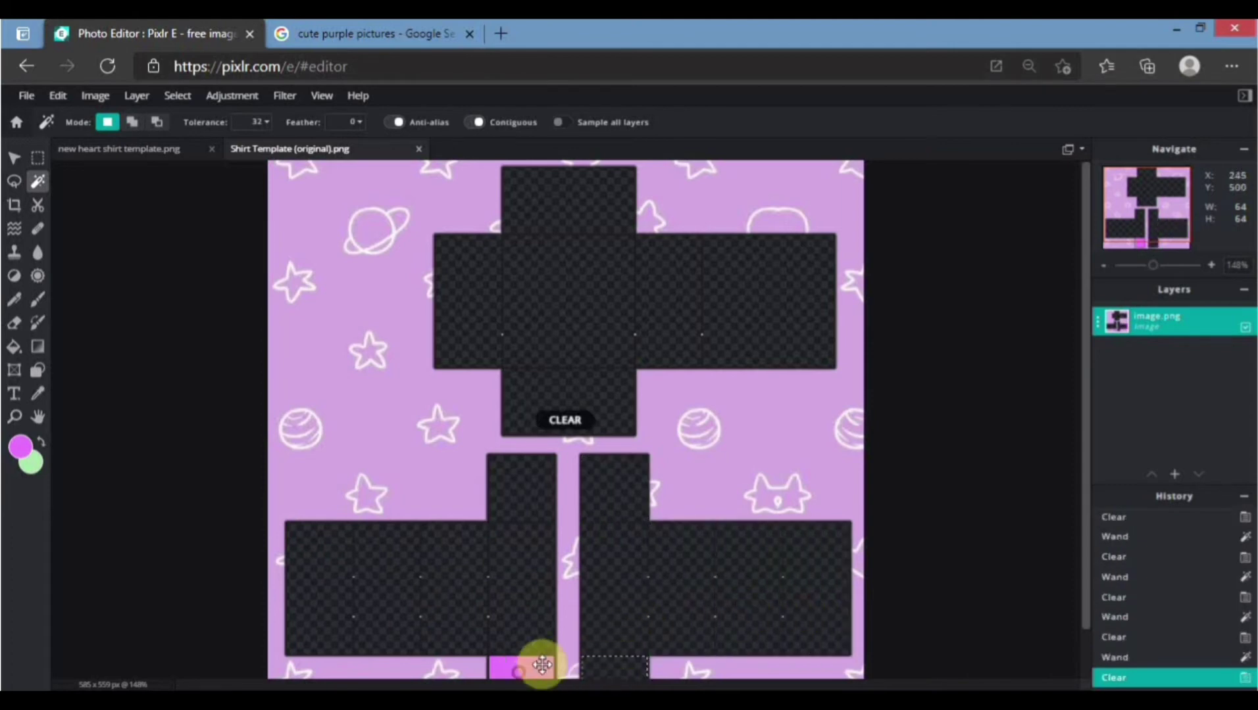
scroll(717, 524, down, 2)
click(38, 157)
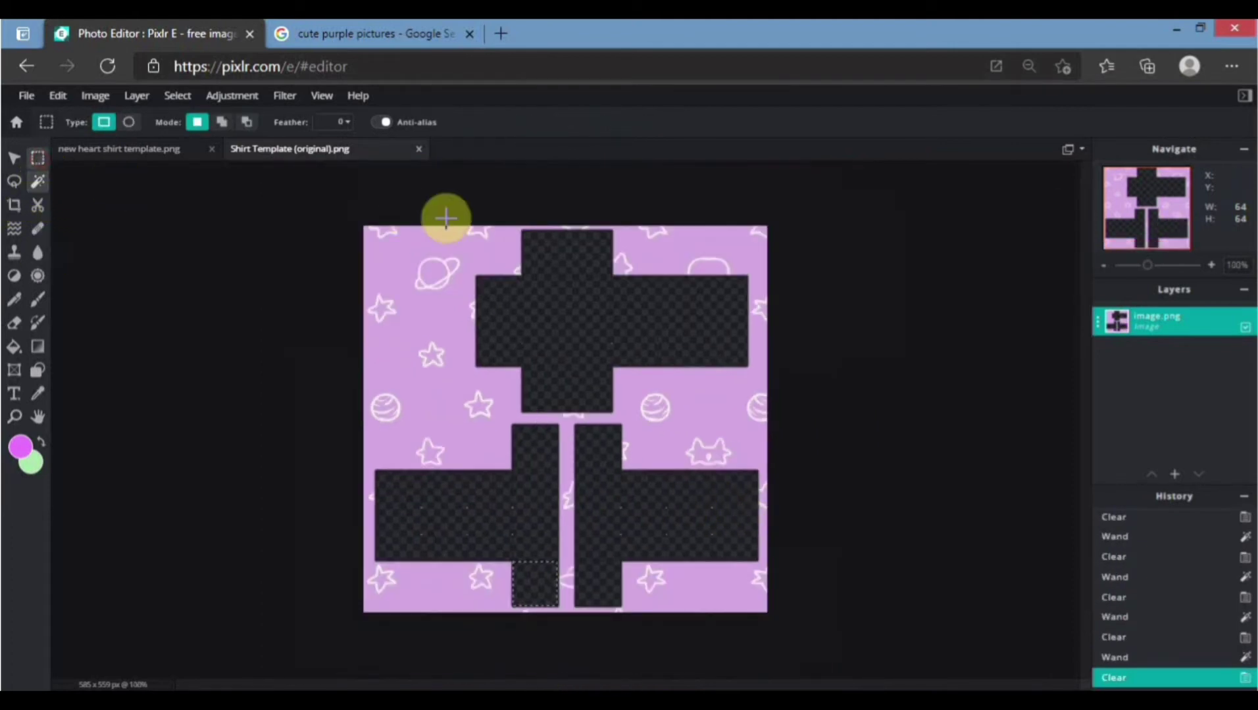
click(442, 219)
- Add a "Shirt" text layer and move it to the template's top-left corner
scroll(704, 274, up, 3)
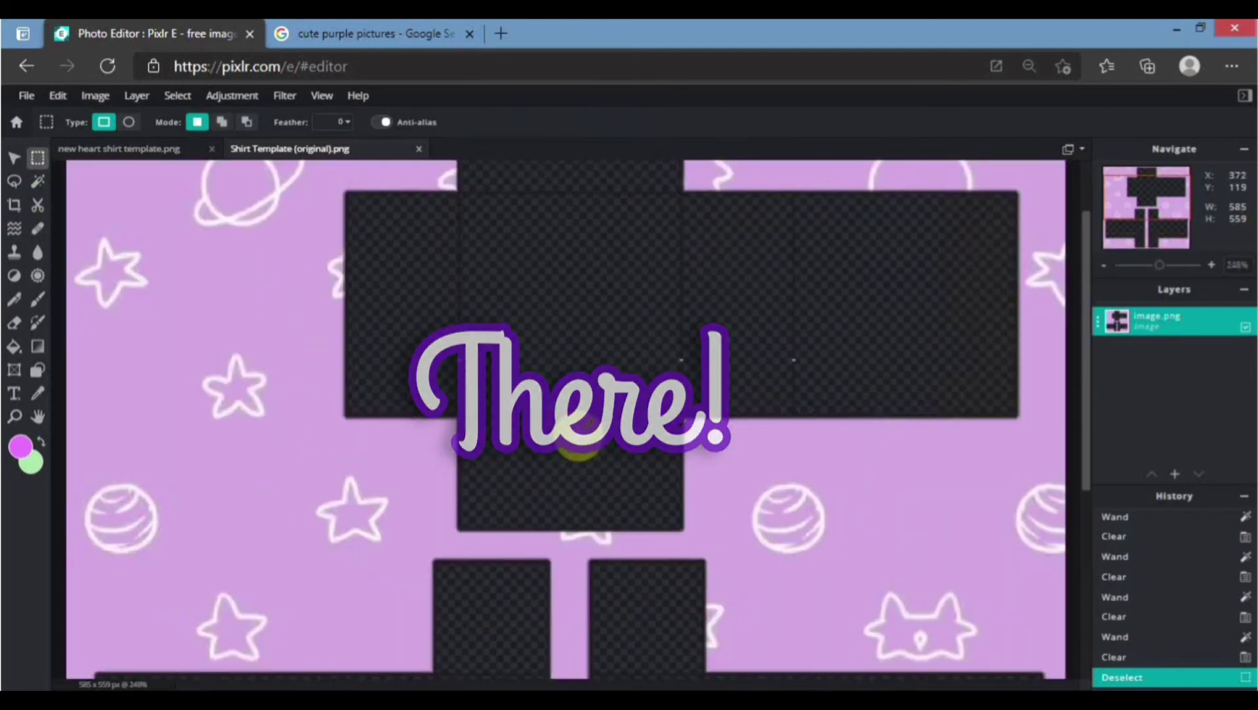
scroll(550, 421, up, 4)
scroll(523, 367, down, 1)
scroll(523, 367, down, 3)
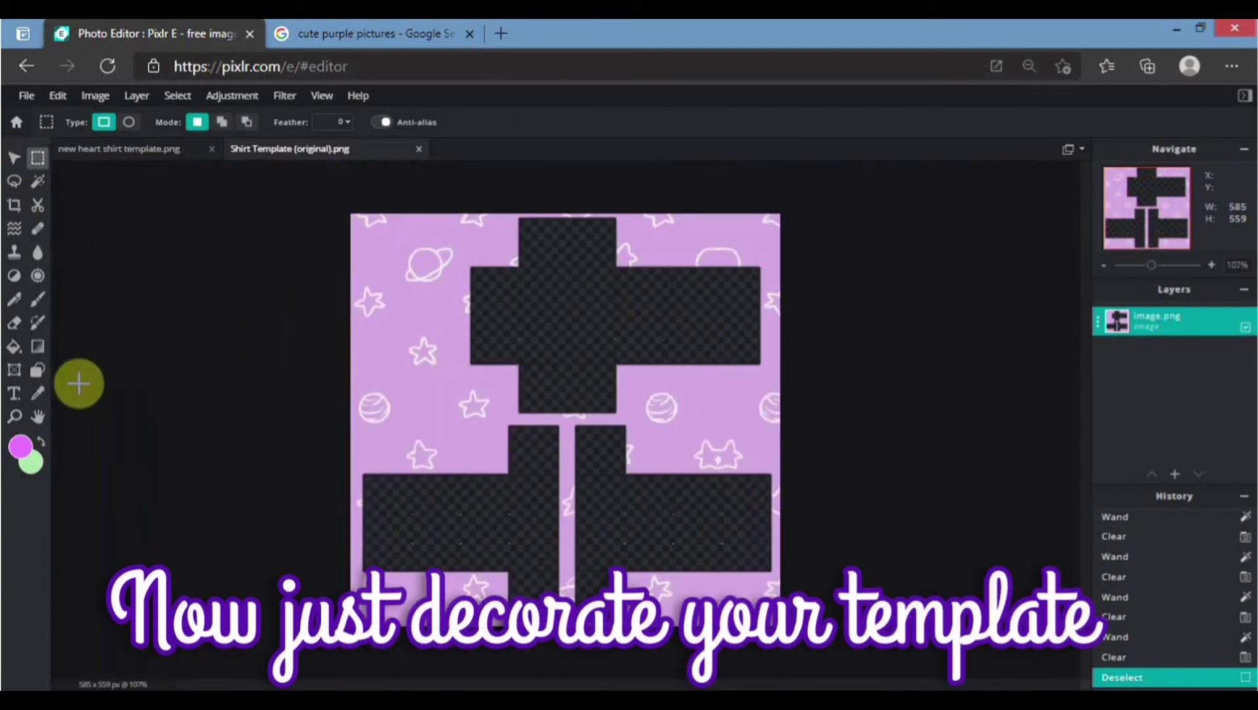
click(21, 399)
click(471, 401)
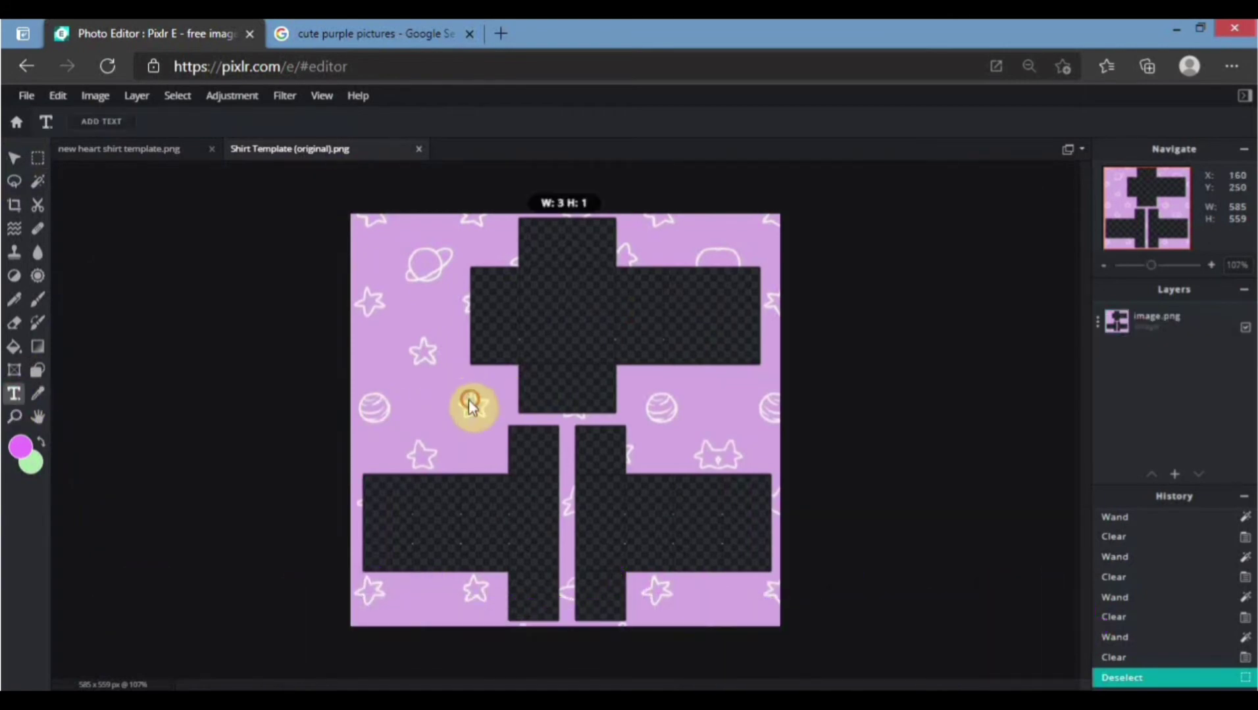
click(973, 310)
text(Shirt)
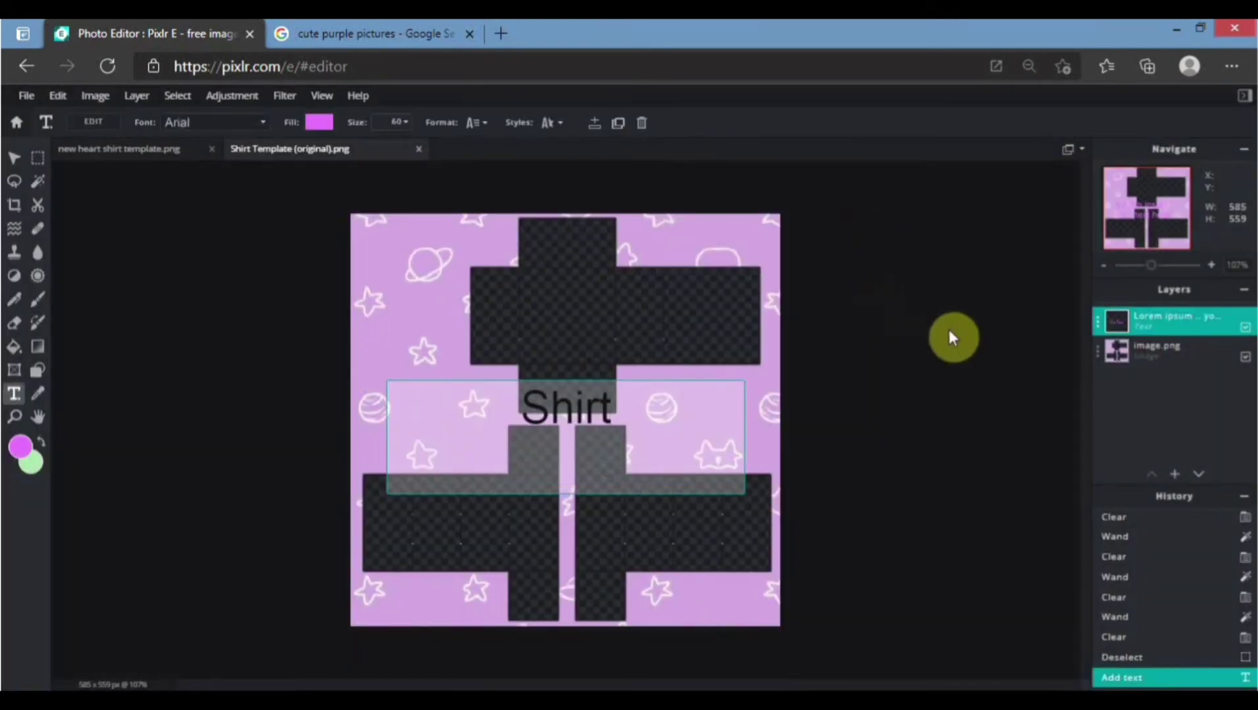
drag(592, 421, 444, 252)
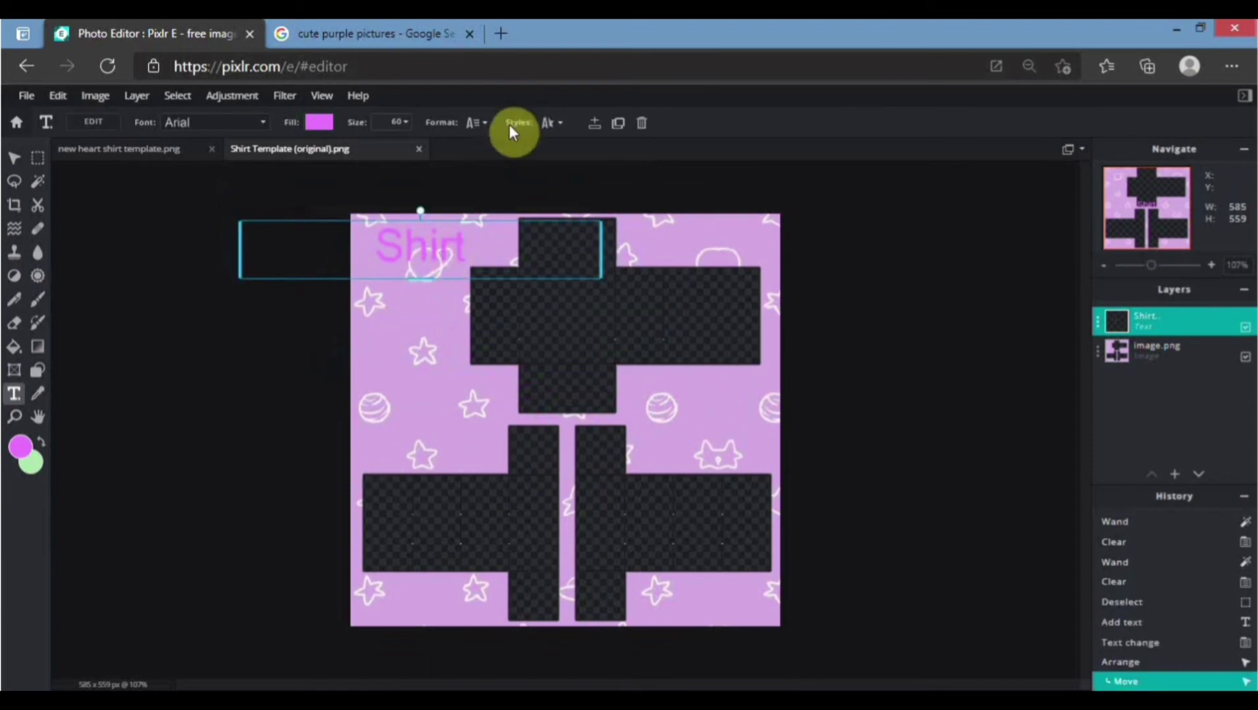
- Set the text fill to white and turn on a magenta outline in the text styles
click(319, 123)
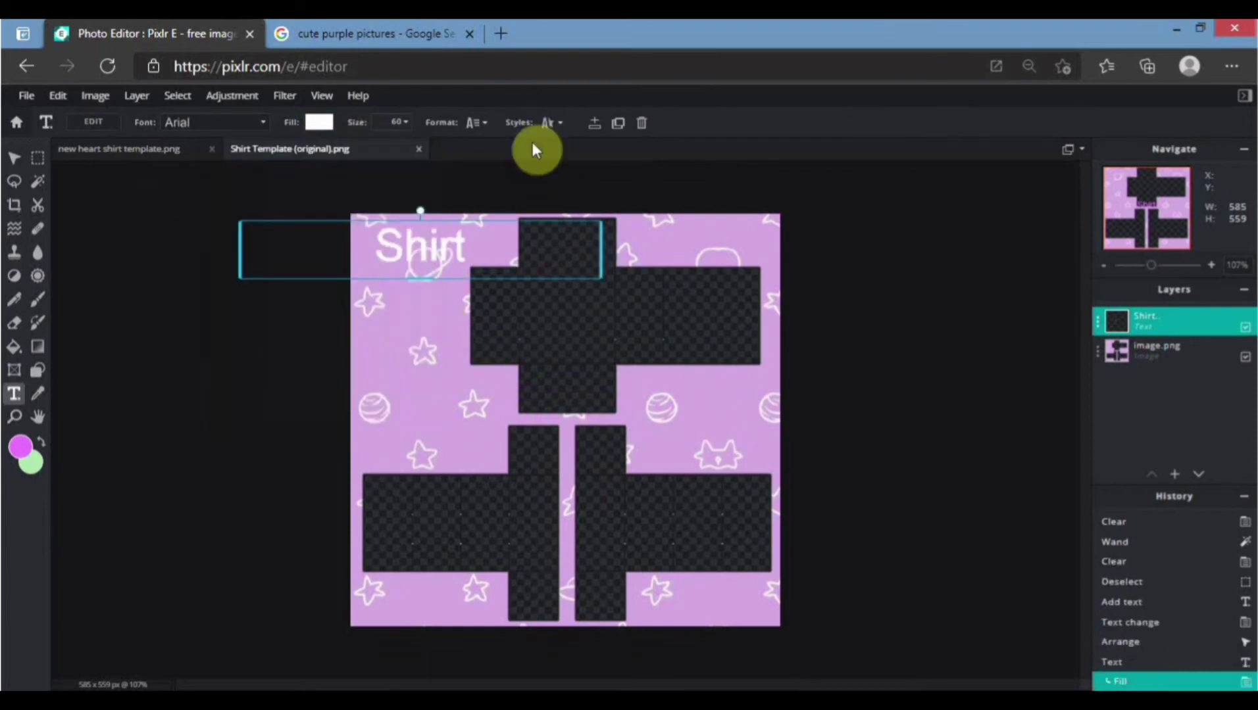
click(551, 122)
click(616, 238)
click(613, 272)
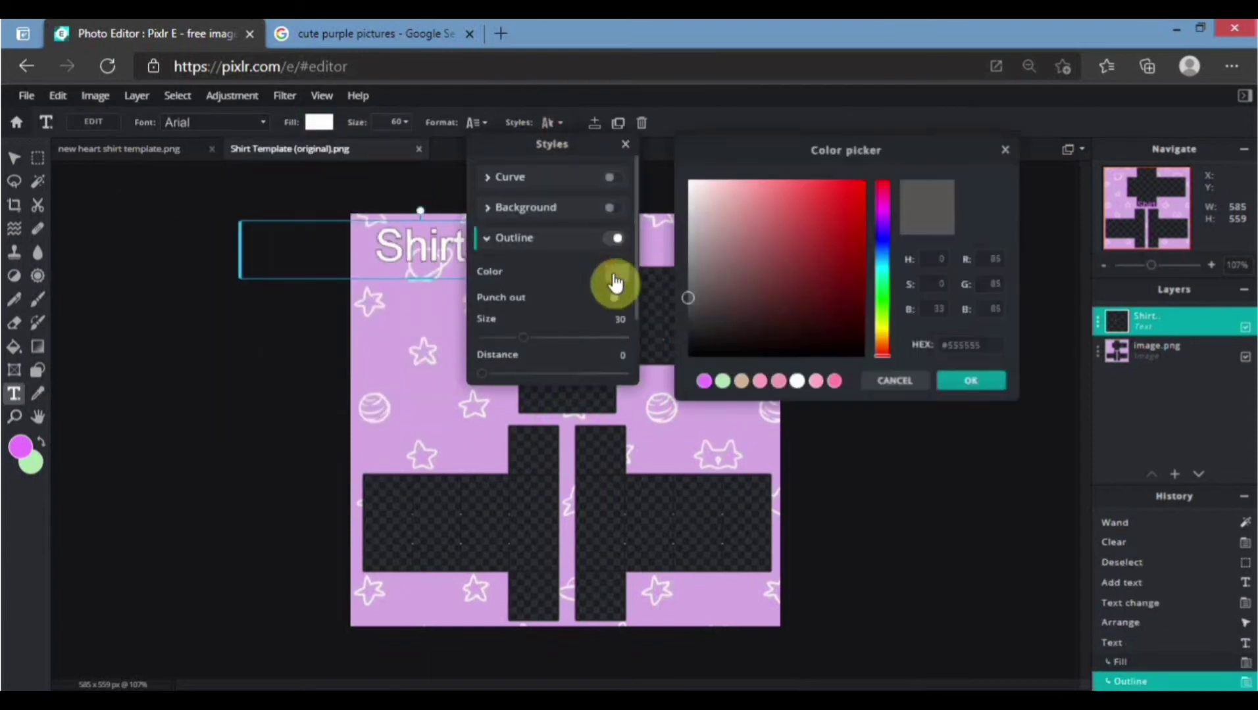
drag(887, 332, 884, 221)
click(985, 383)
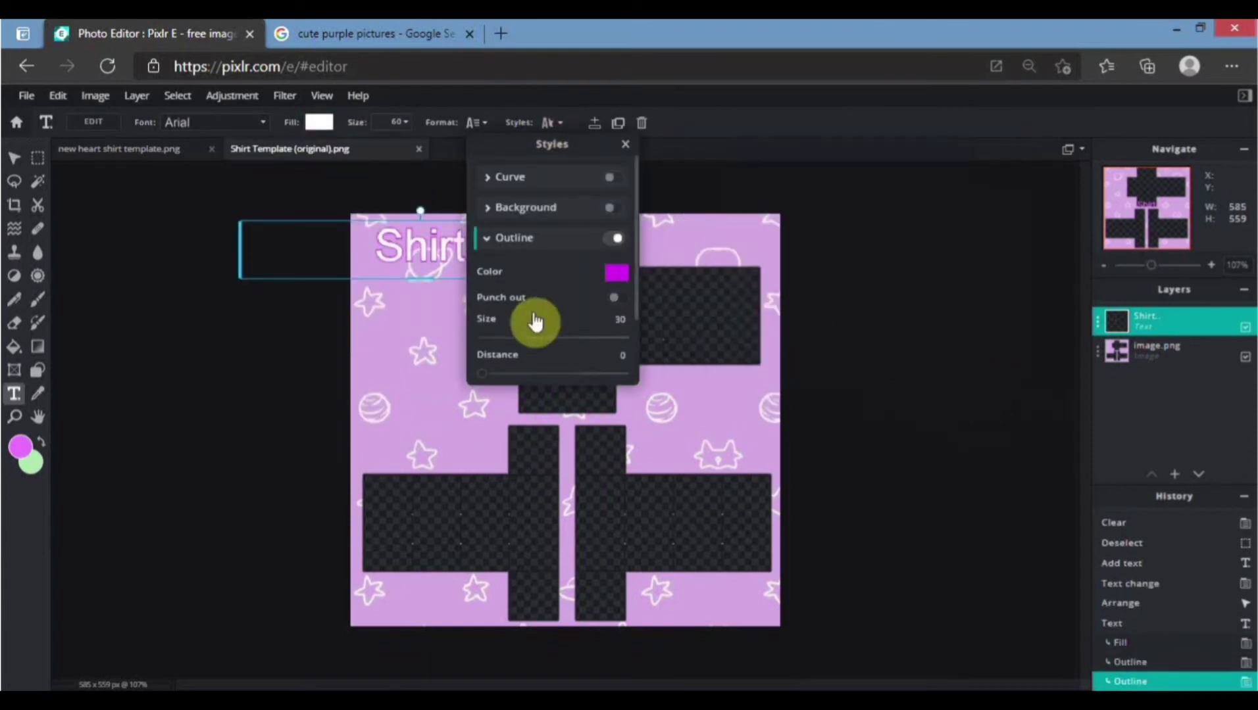
- Change the text font to Aberus and reposition it in the top-left corner
click(286, 131)
click(250, 123)
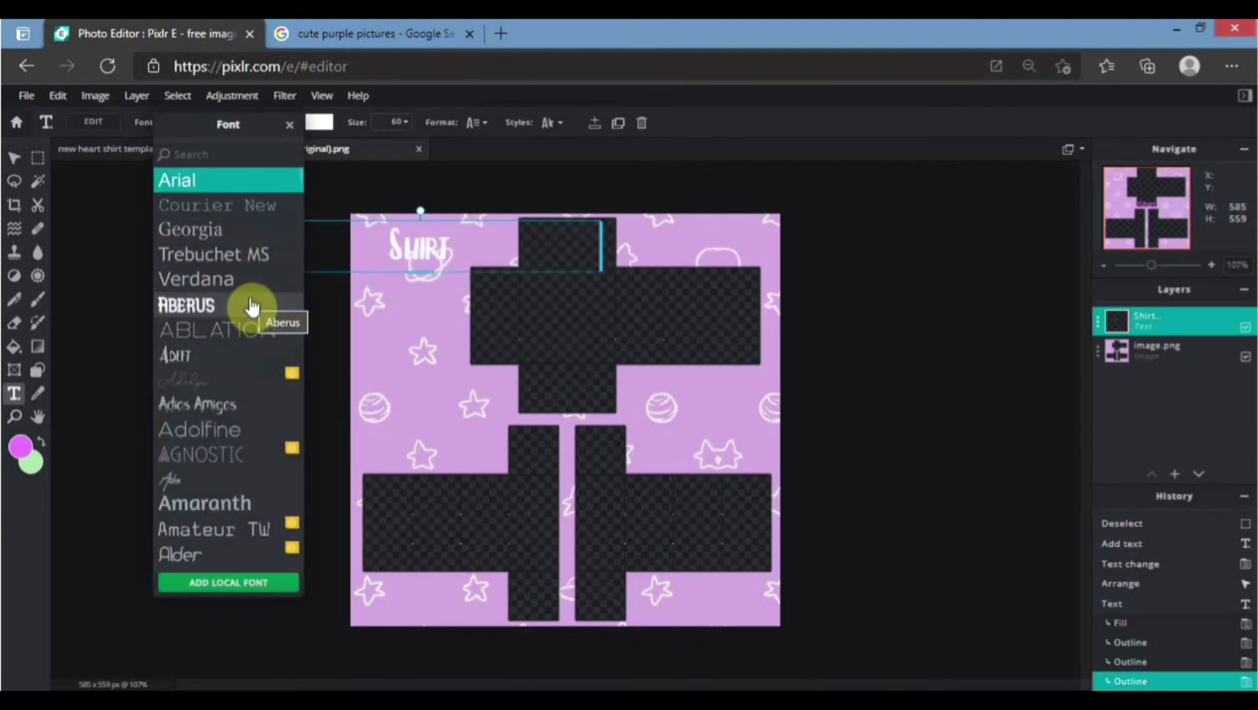
click(252, 306)
click(421, 266)
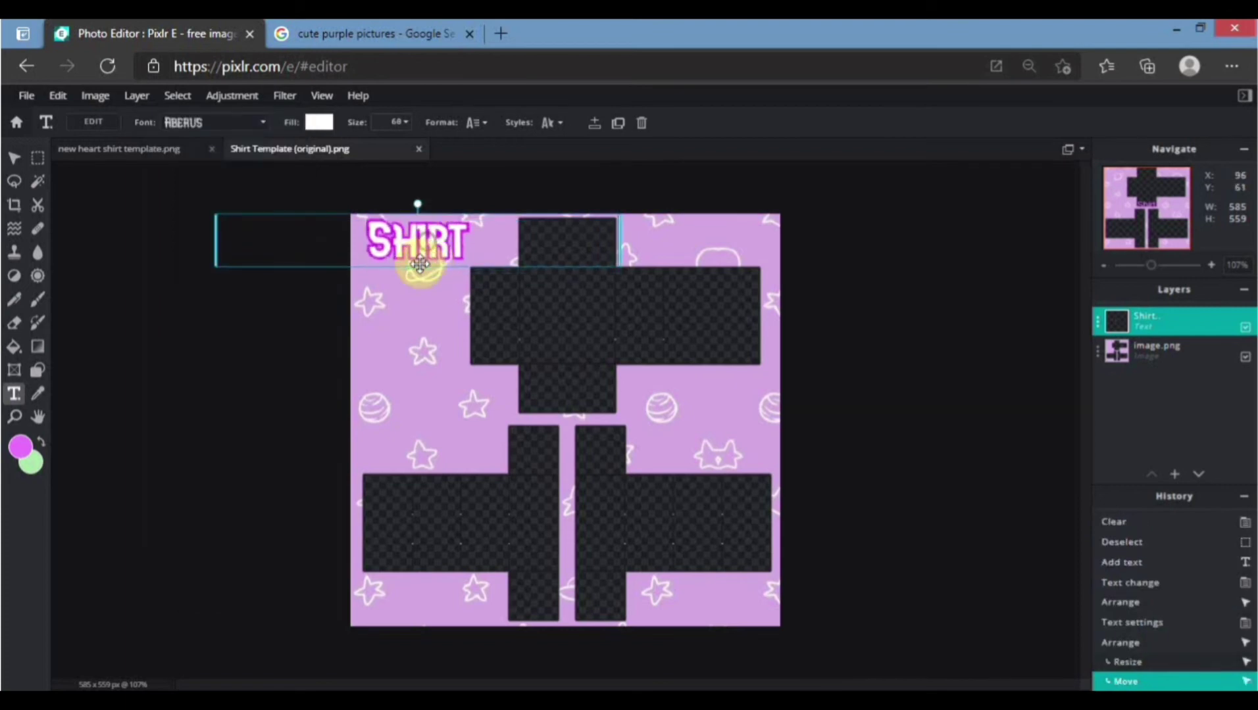
drag(420, 265, 421, 272)
drag(430, 237, 427, 233)
click(433, 369)
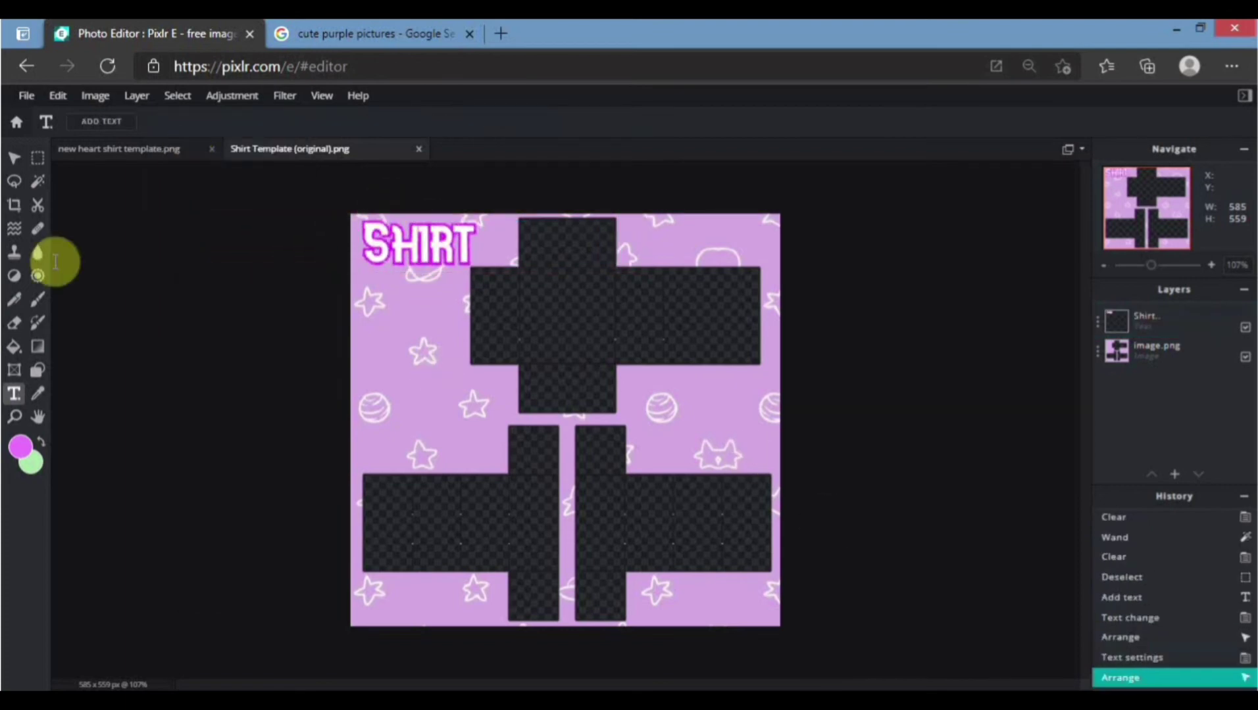
- Adjust the Shirt text's outline style and set its alignment to centre
click(457, 251)
click(551, 122)
scroll(582, 341, down, 3)
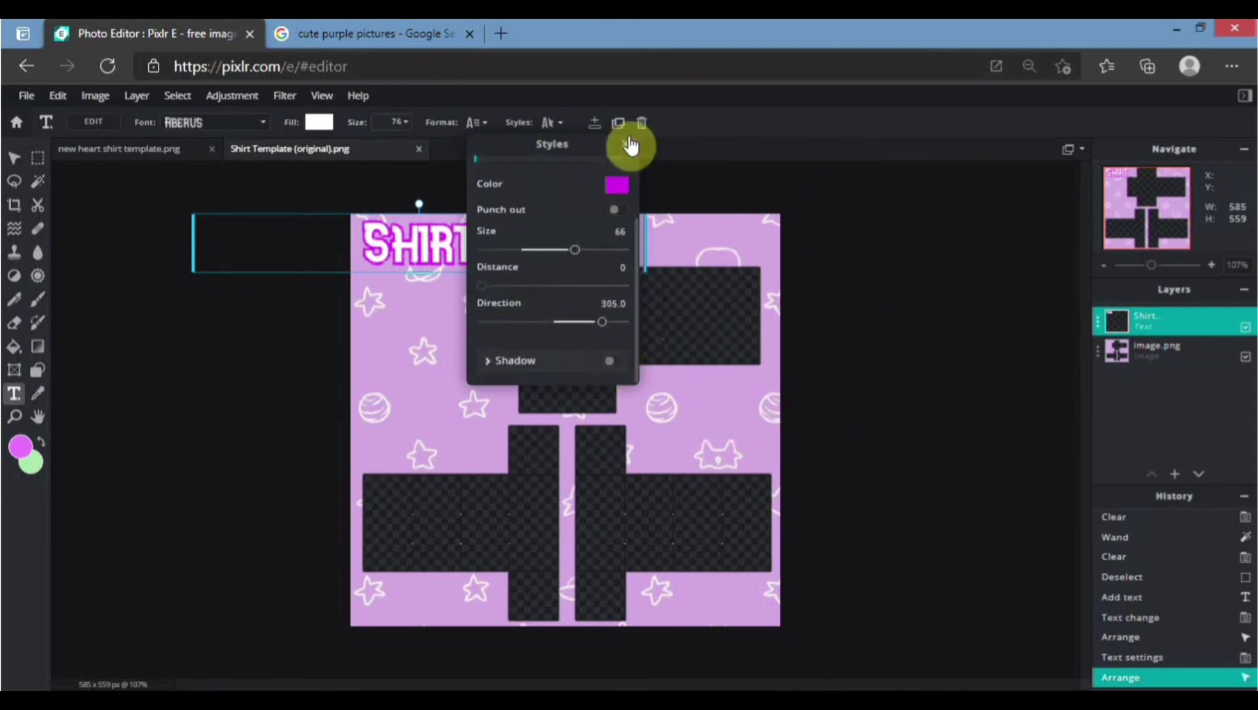
click(1069, 293)
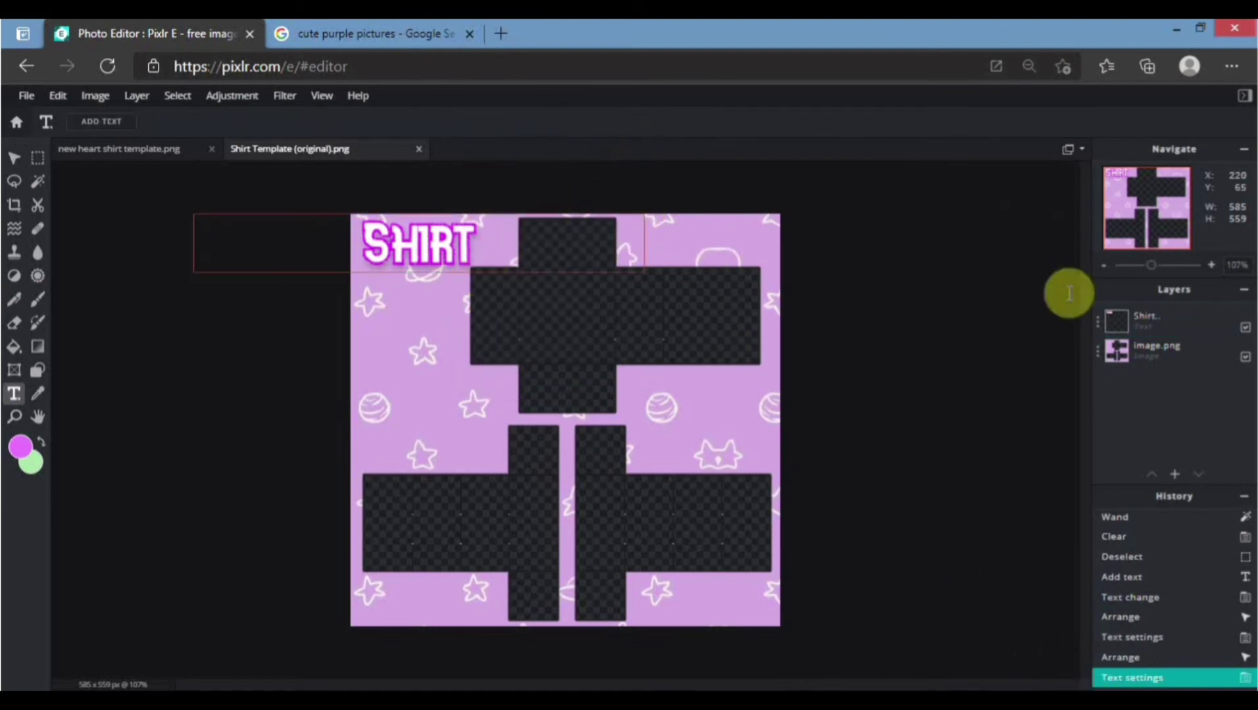
click(427, 281)
click(475, 122)
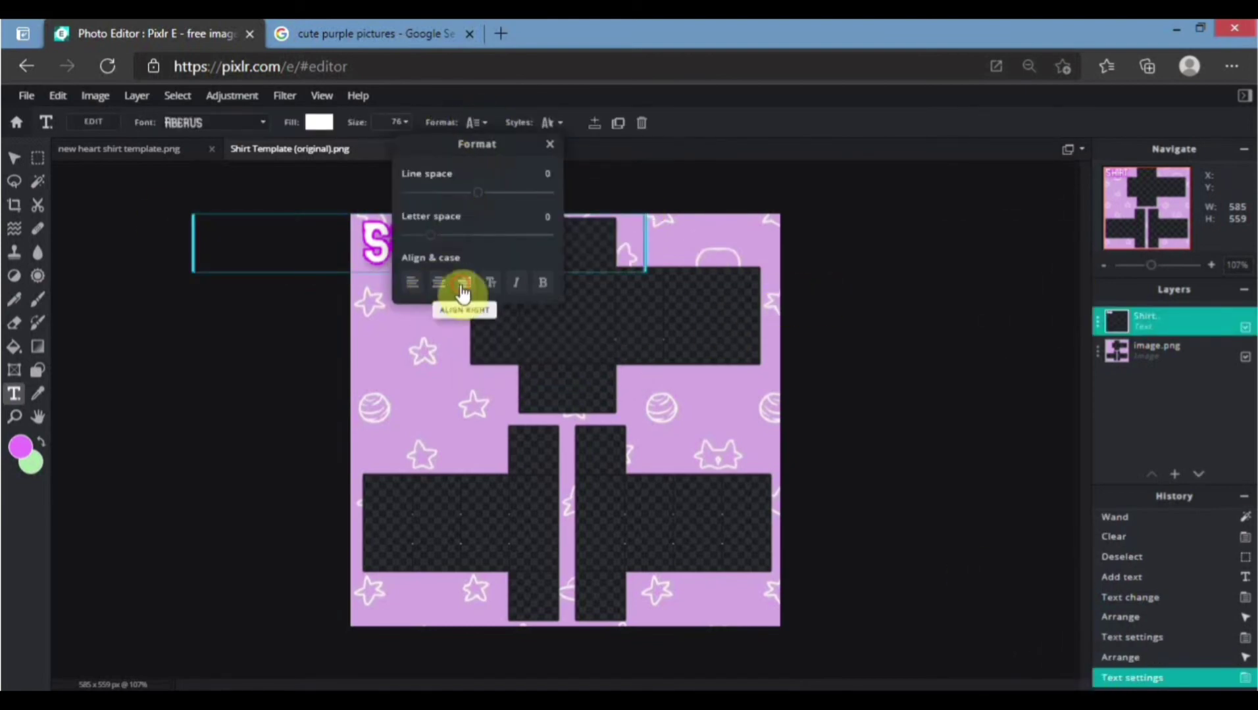
click(463, 287)
click(441, 286)
click(704, 423)
click(847, 360)
- Add an "Aati Plays" text layer and place it to the right, over the lower torso area
scroll(403, 411, up, 2)
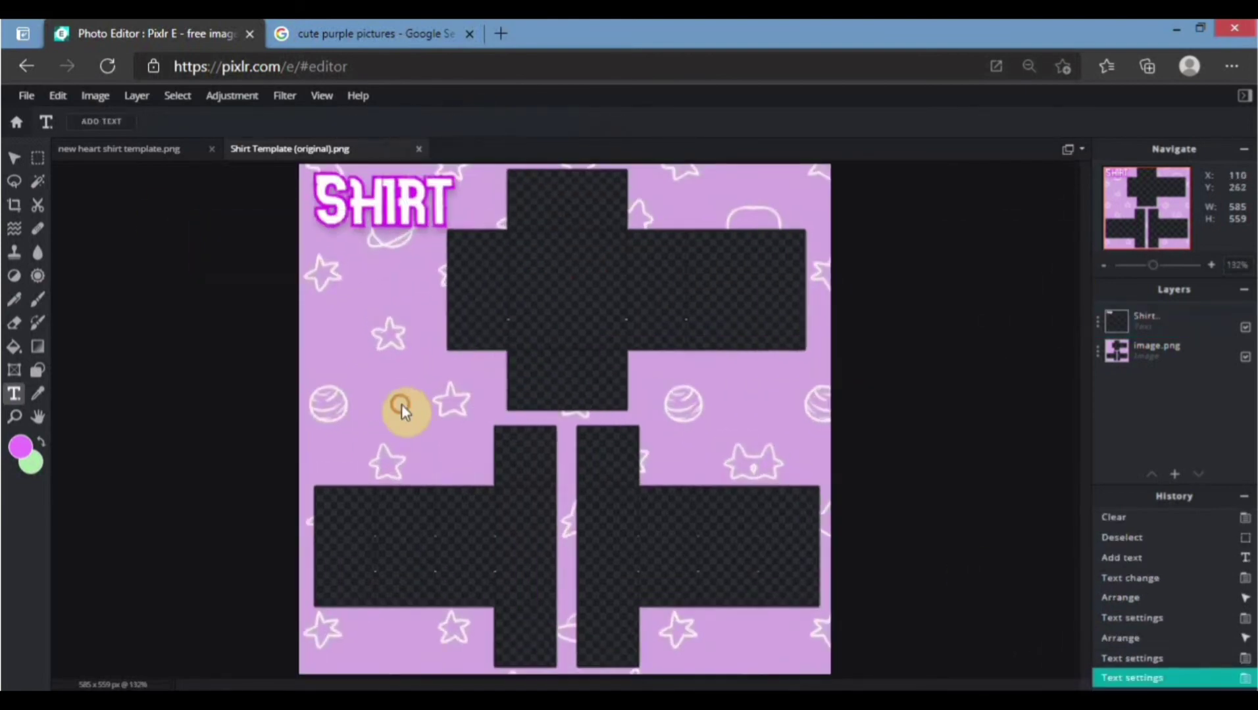
click(820, 429)
text(Aati Plays)
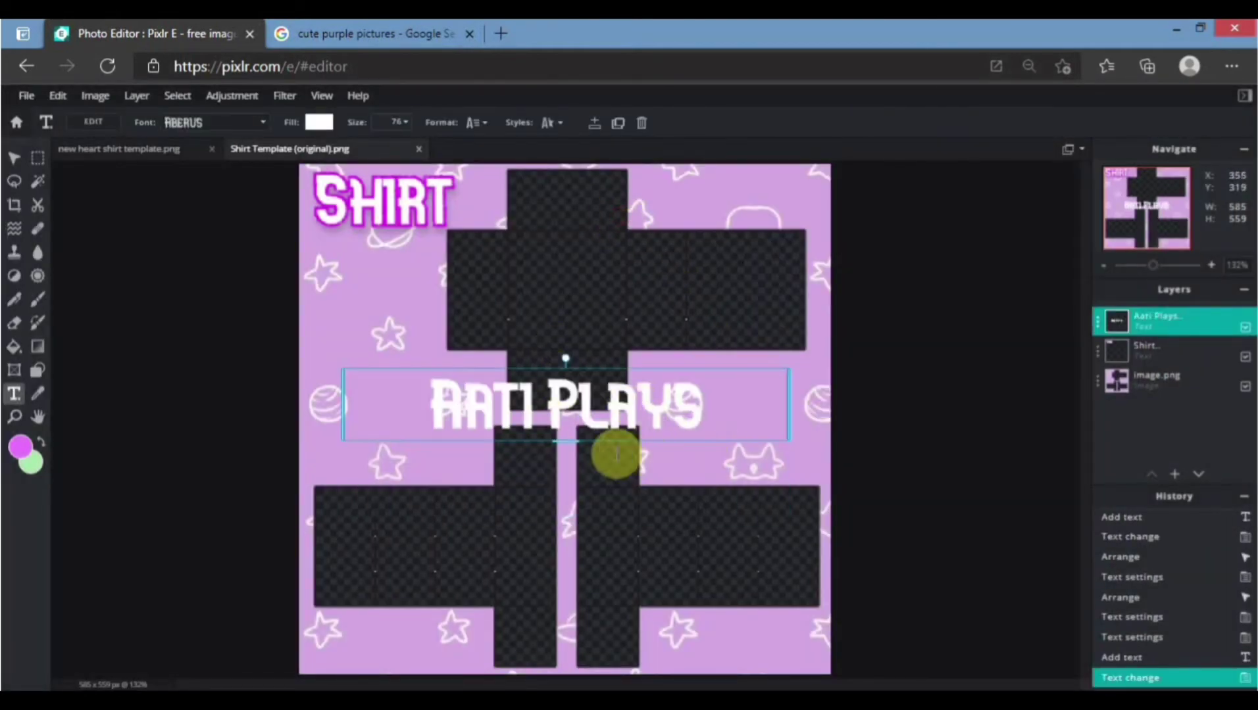
drag(565, 440, 748, 409)
click(736, 411)
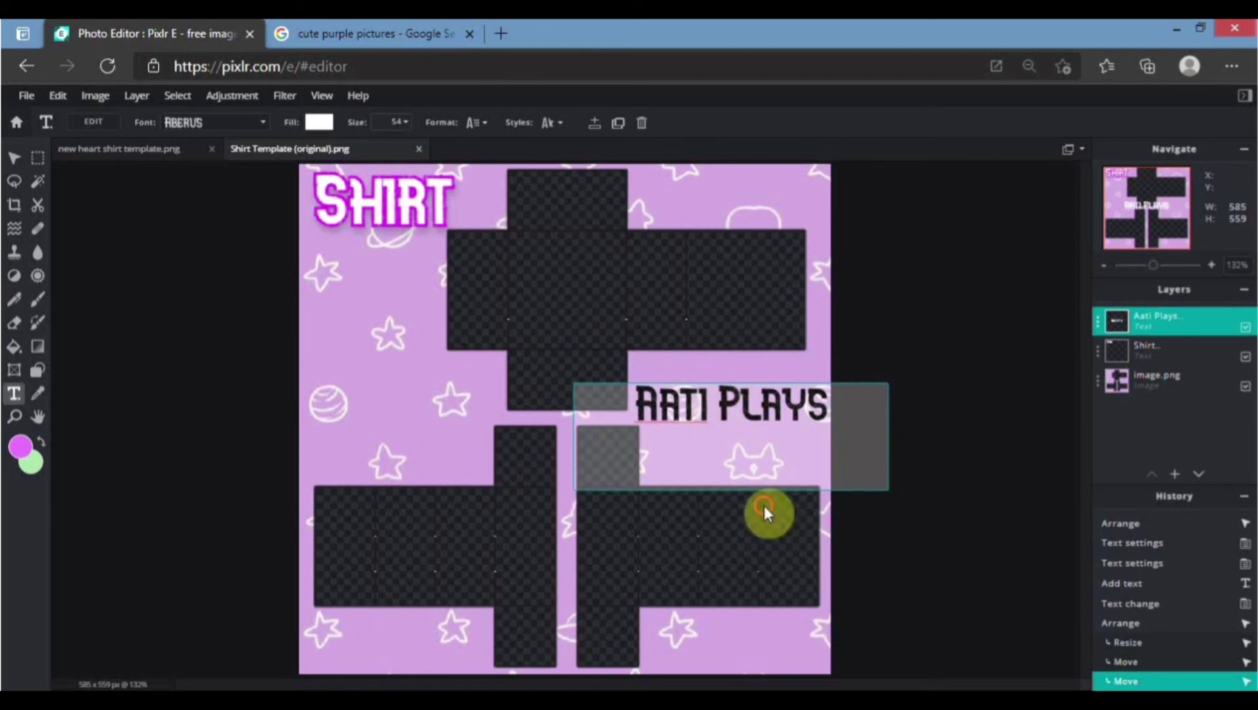
- Change the "Aati Plays" font to a handwritten script font
click(174, 119)
scroll(217, 421, down, 3)
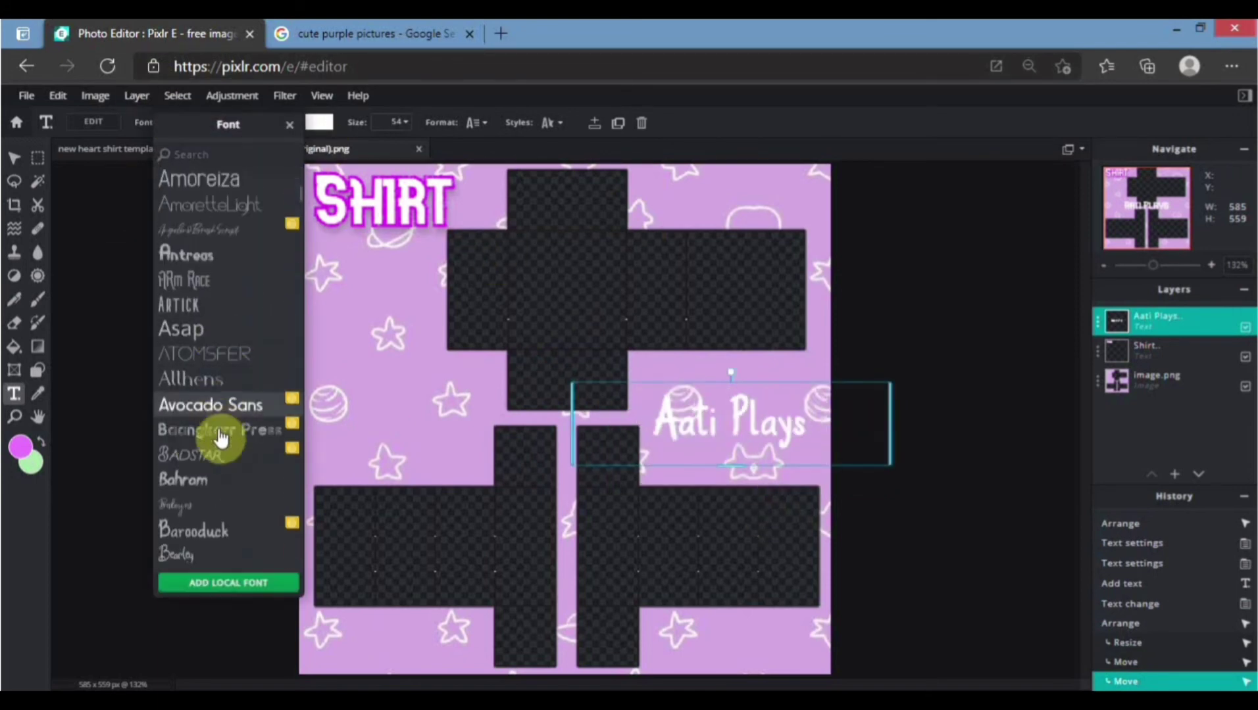
click(238, 511)
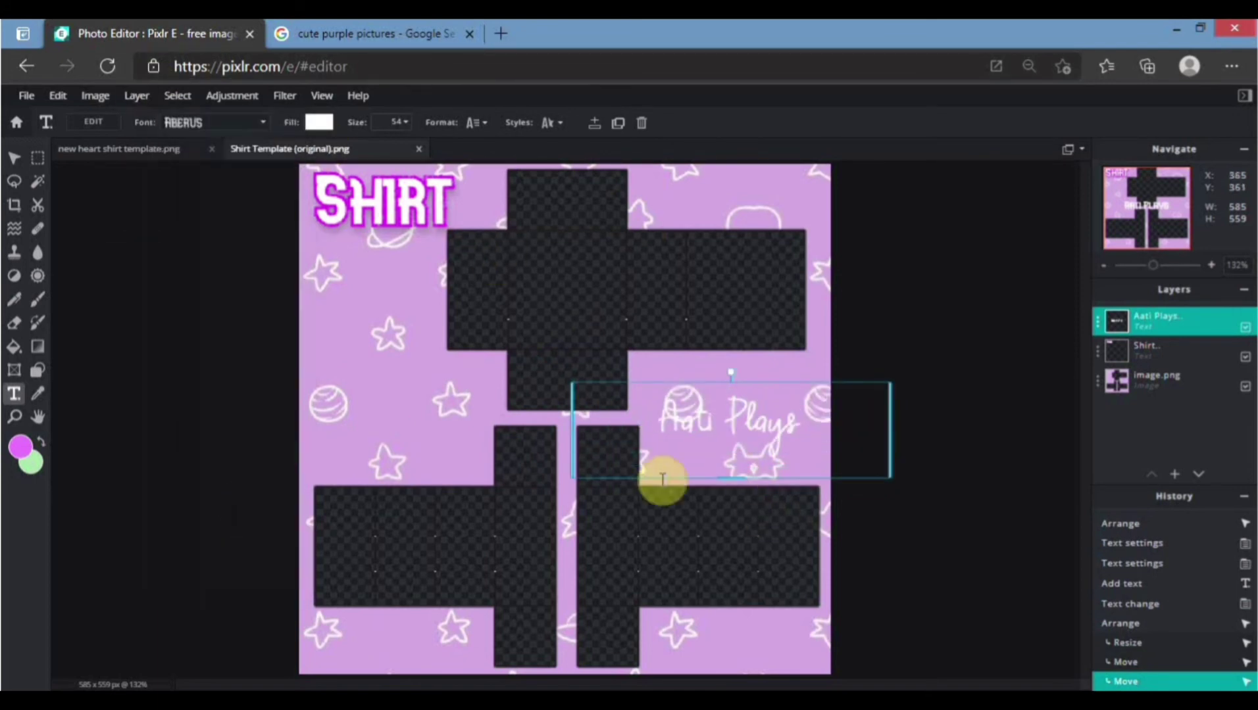
click(739, 490)
- Turn on an outline for "Aati Plays" and set its colour to magenta #D20EEC
click(547, 123)
click(616, 238)
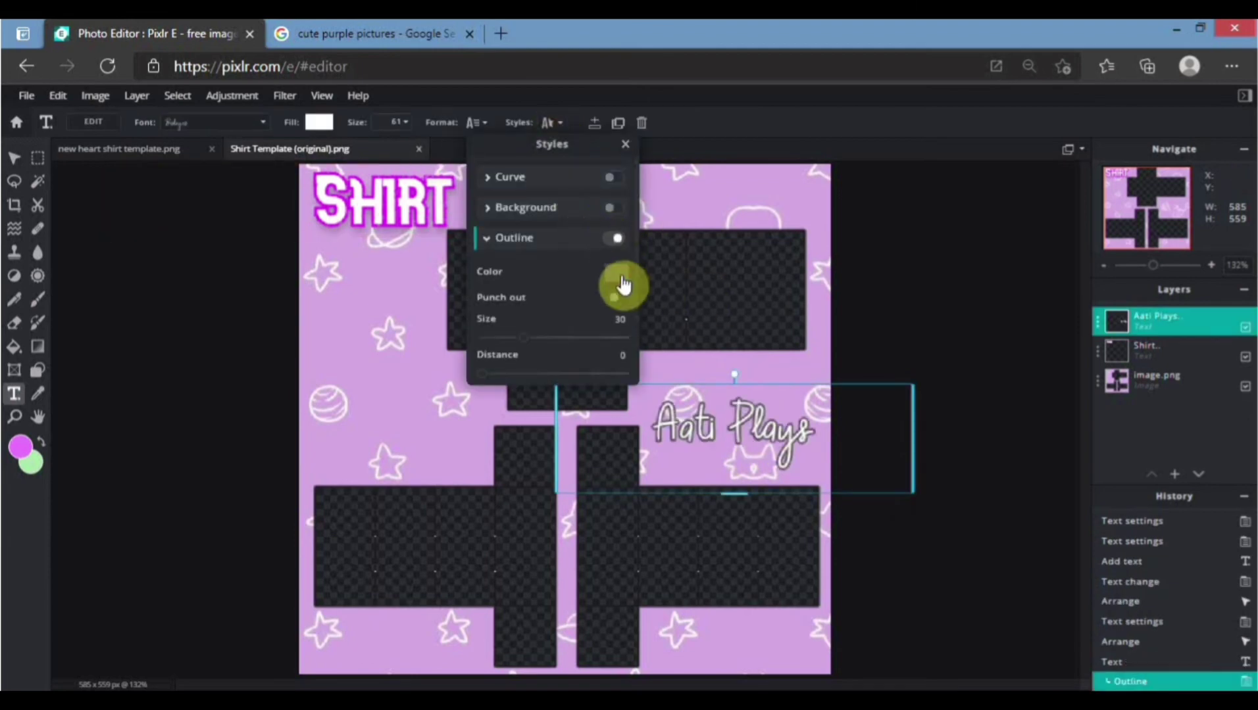
click(622, 278)
drag(883, 288, 882, 207)
click(855, 192)
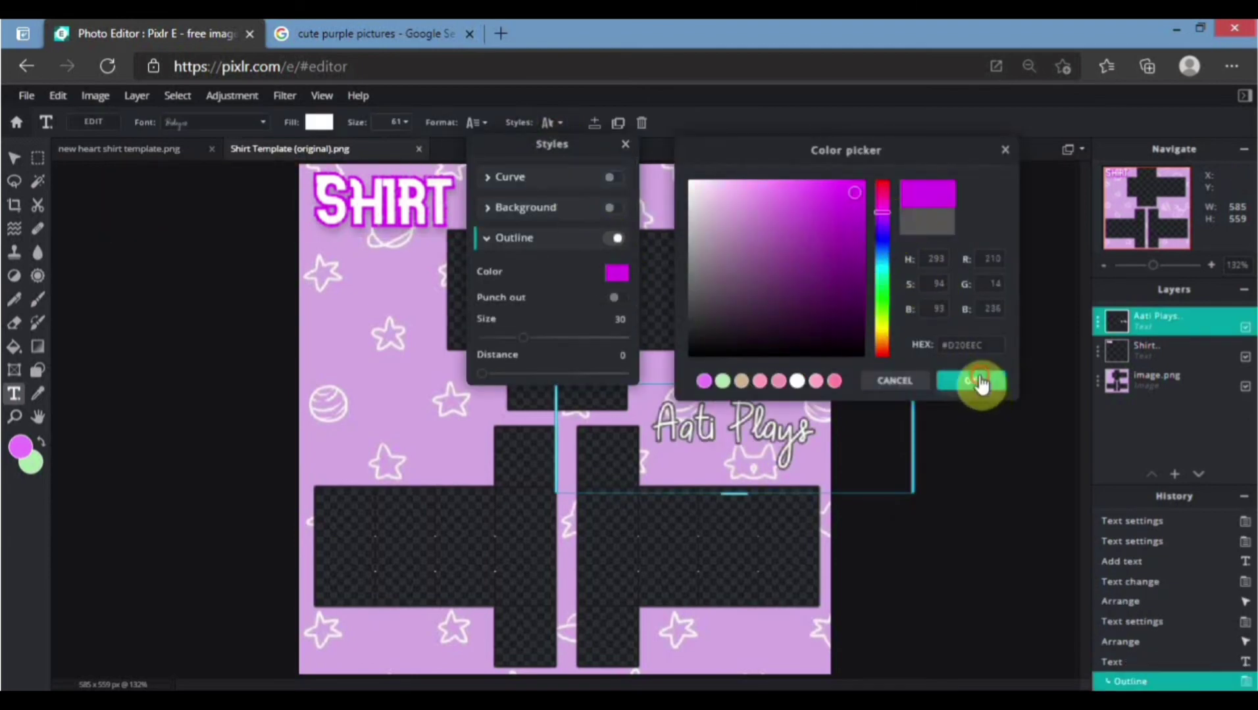
click(973, 381)
click(718, 520)
- Add a "Subcribe" text layer and move it to the template's bottom-left corner
click(952, 308)
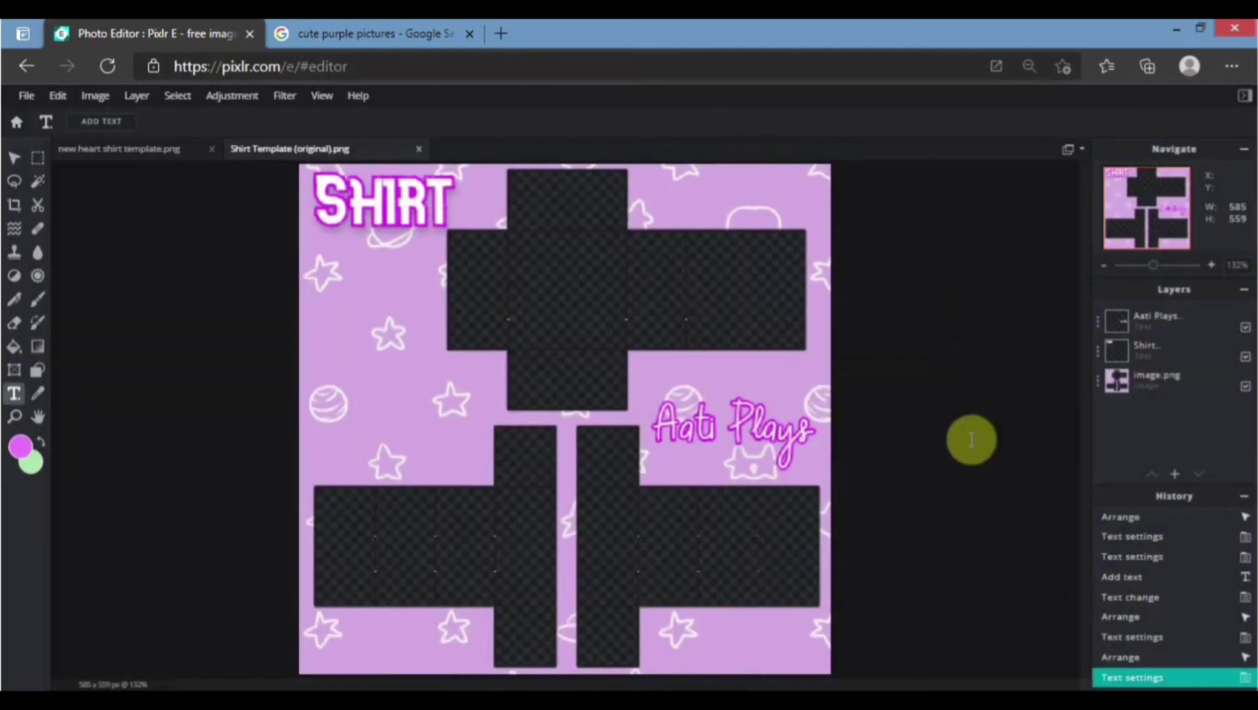
text(SU)
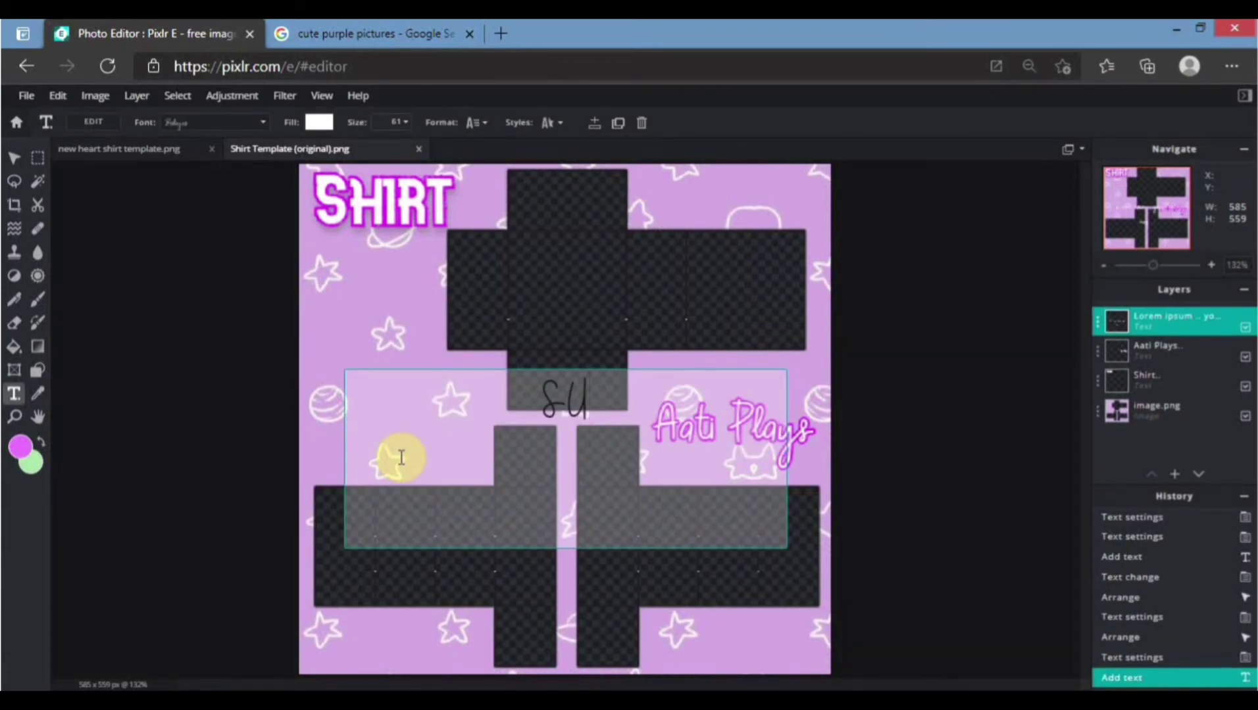
text(bcribe)
click(305, 366)
drag(579, 421, 734, 225)
drag(720, 225, 404, 654)
- Change the "Subcribe" text font to Bebas Neue
click(231, 129)
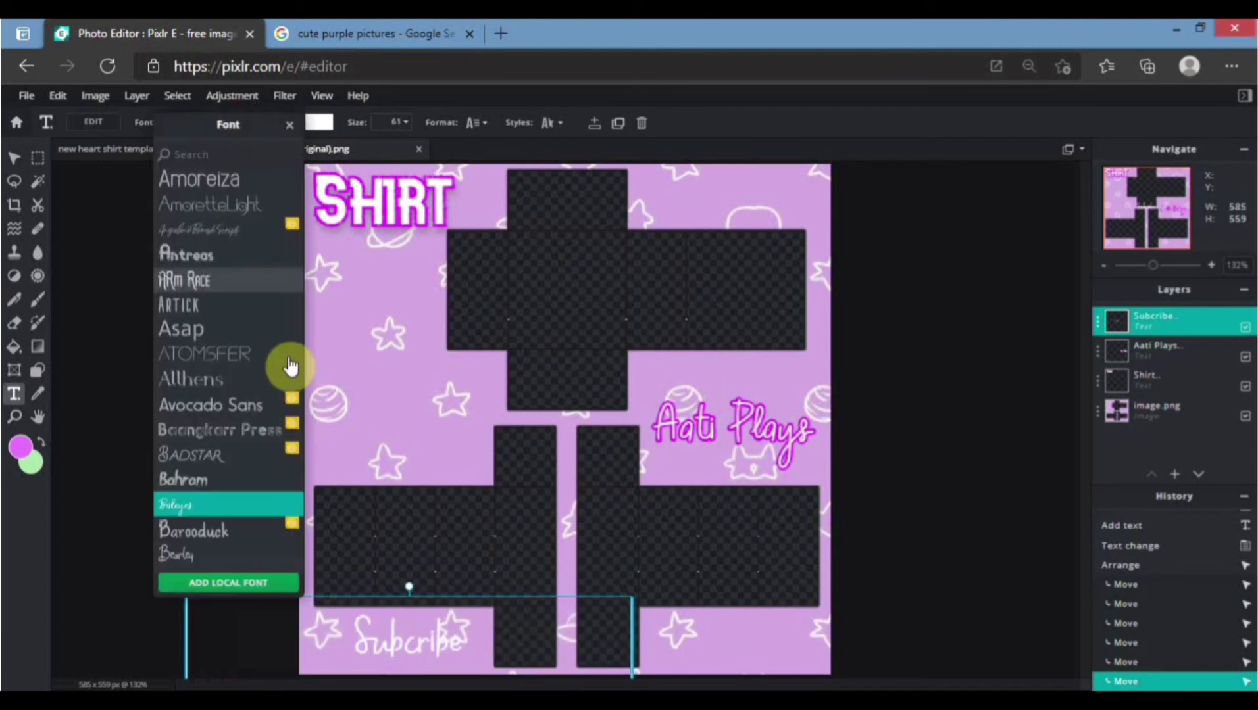
scroll(220, 447, down, 3)
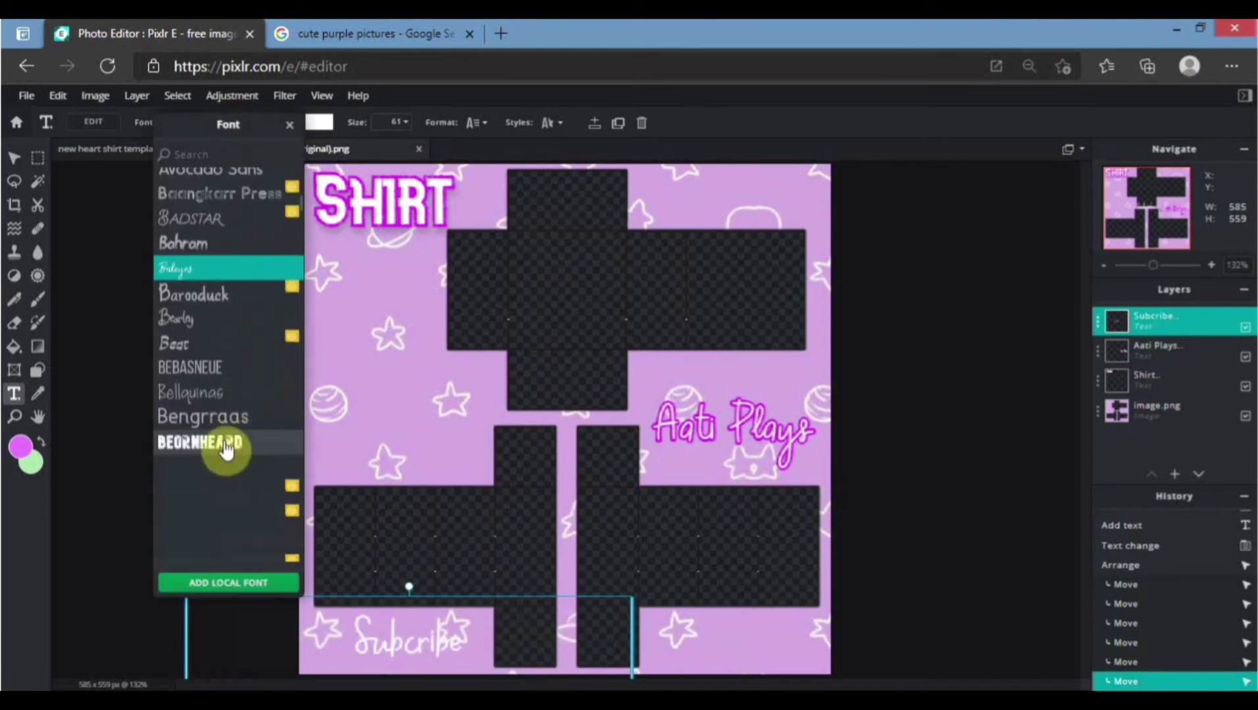
click(241, 373)
- Turn on a purple #C34EF2 outline for "Subcribe" and thicken it
click(548, 123)
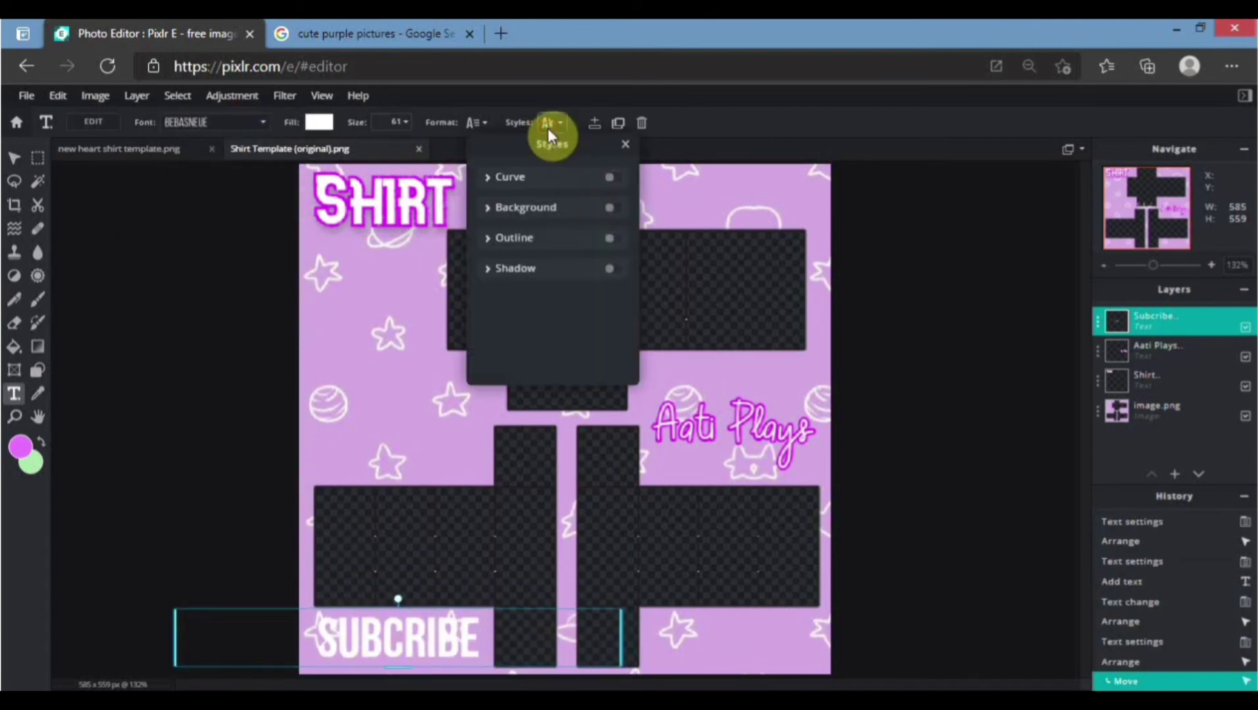
click(615, 237)
click(616, 272)
click(947, 392)
drag(523, 337, 552, 349)
click(616, 273)
click(882, 216)
click(814, 197)
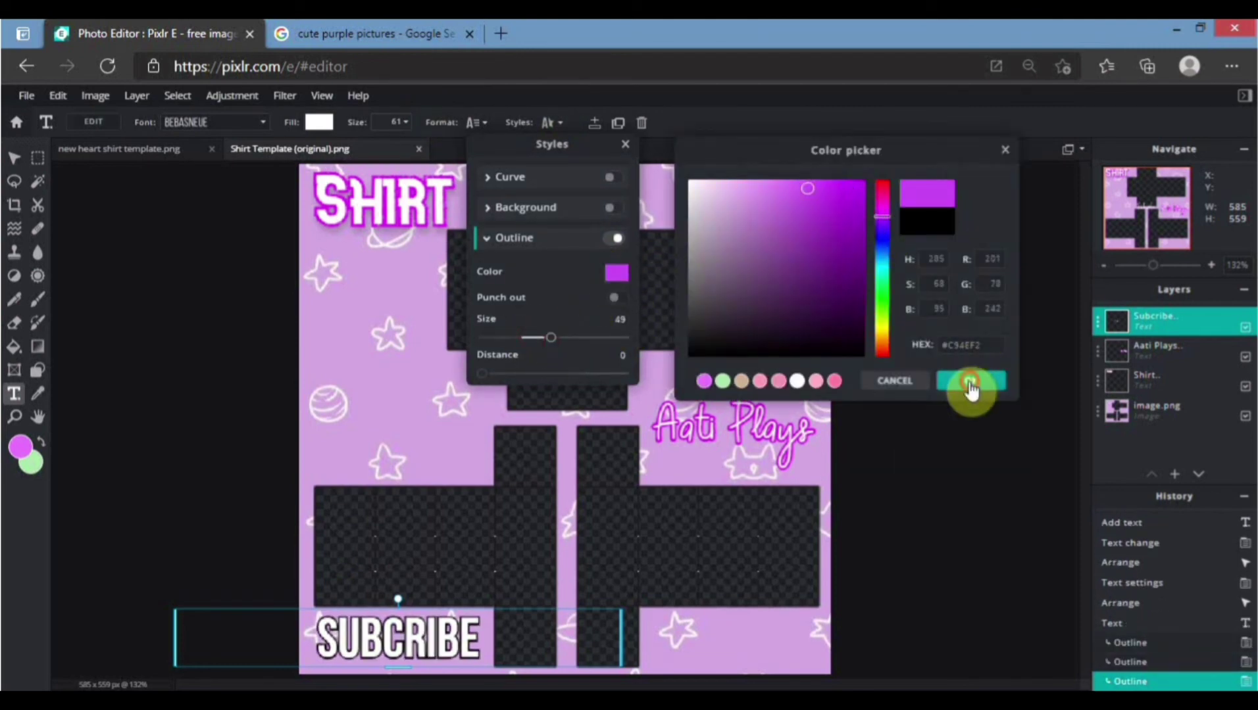
click(971, 381)
click(526, 124)
drag(551, 338, 611, 338)
click(783, 477)
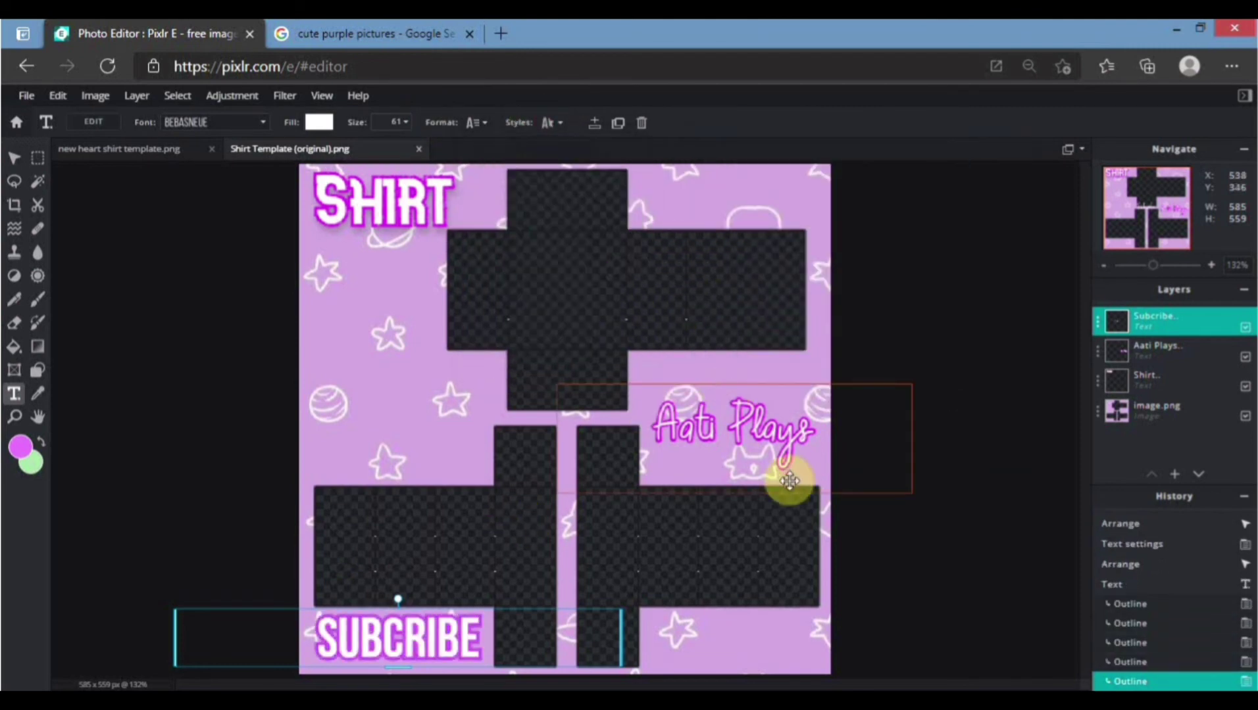
- Add a "NO COPYING" text split over two lines and move it to the left side of the template
click(893, 542)
scroll(398, 340, down, 1)
click(416, 385)
click(873, 310)
click(1076, 401)
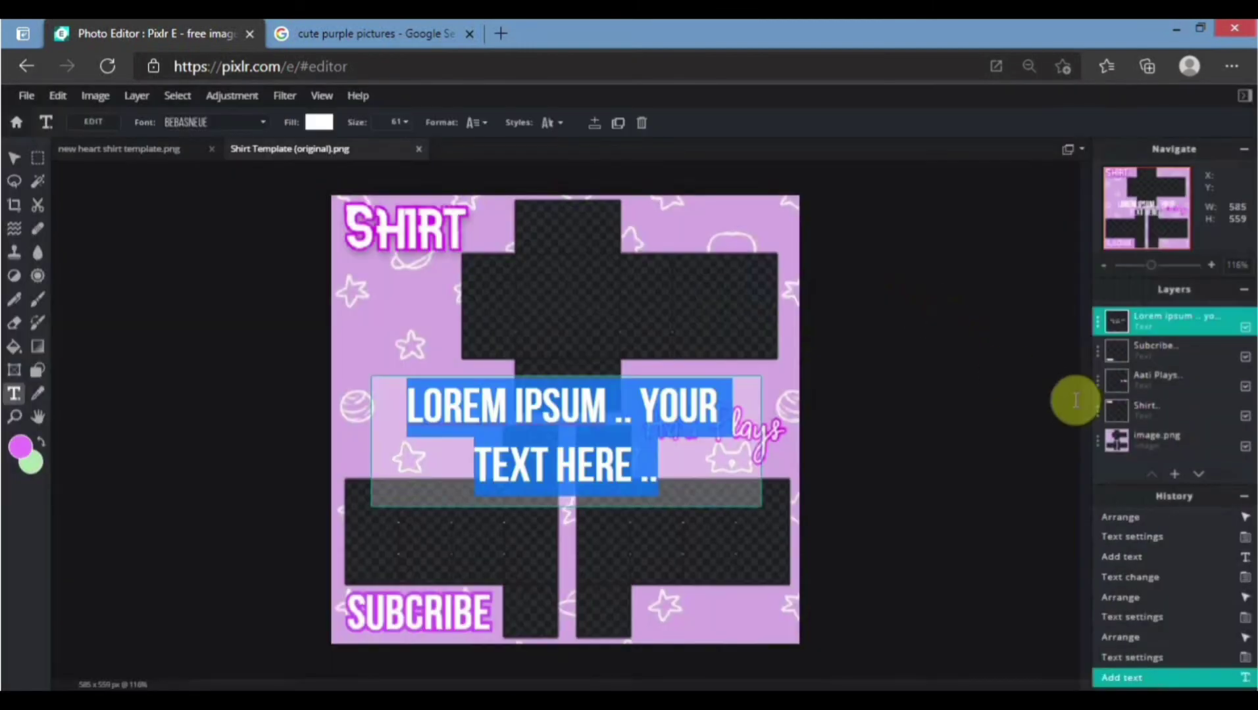
key(BackSpace)
text(NO COPYING)
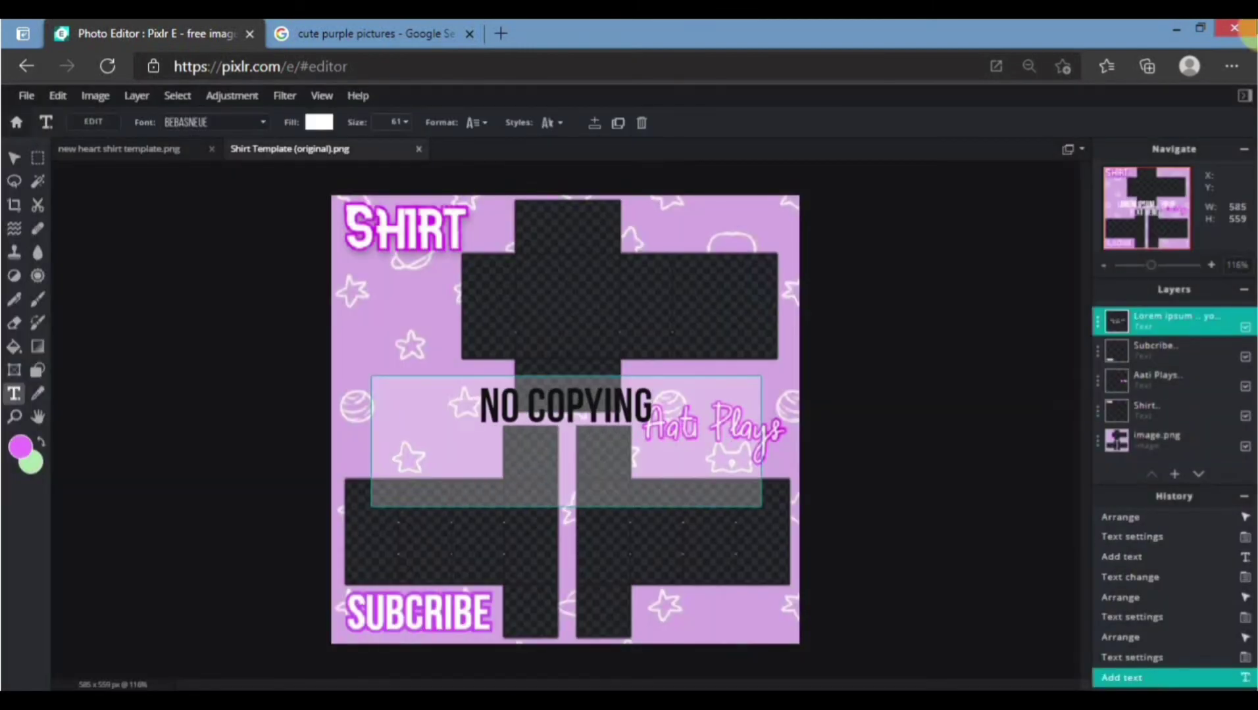
click(537, 416)
key(Return)
click(688, 315)
drag(559, 414, 413, 406)
click(402, 398)
- Give "NO COPYING" a purple outline and increase the outline size
click(547, 123)
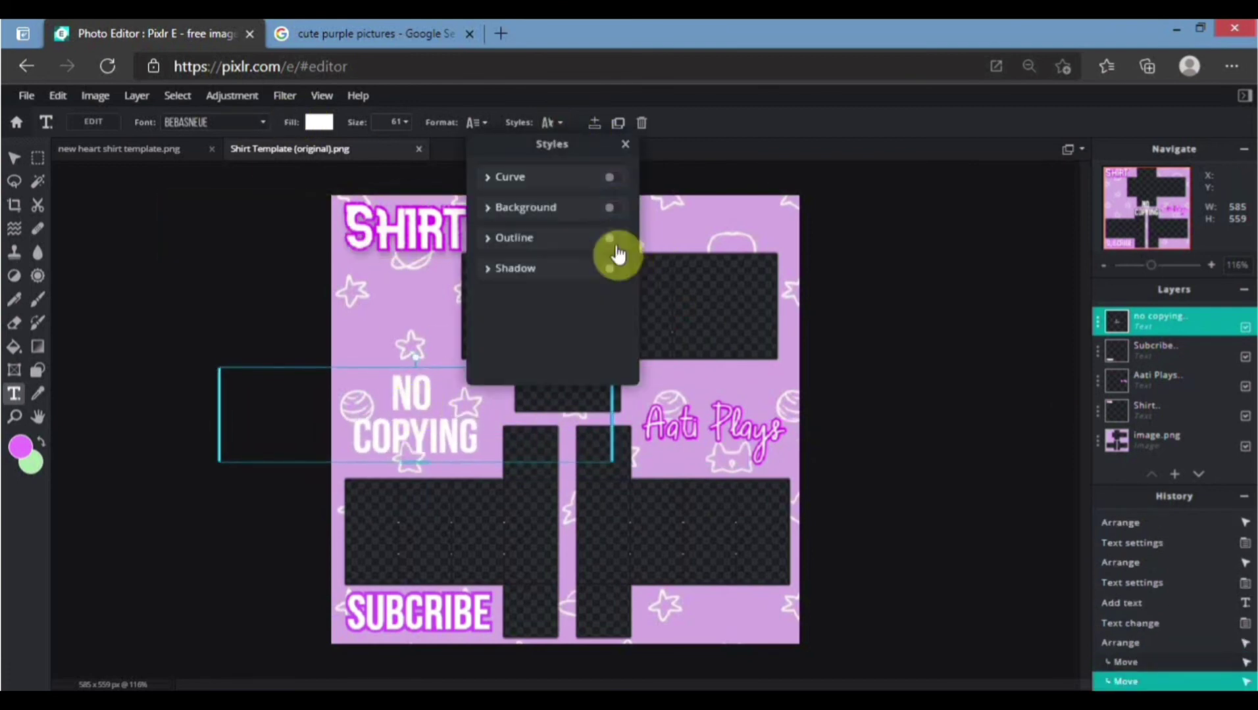
click(617, 238)
click(618, 272)
drag(800, 189, 800, 190)
click(948, 382)
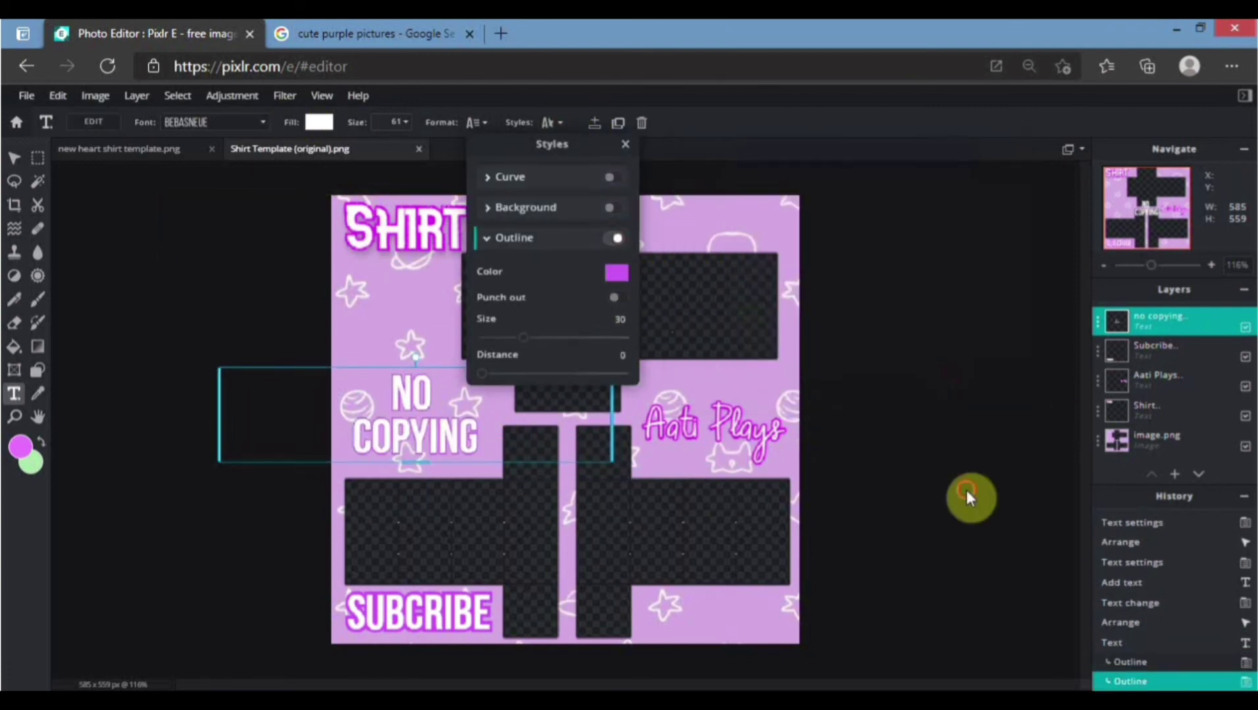
click(969, 494)
click(550, 126)
drag(525, 337, 630, 344)
click(952, 341)
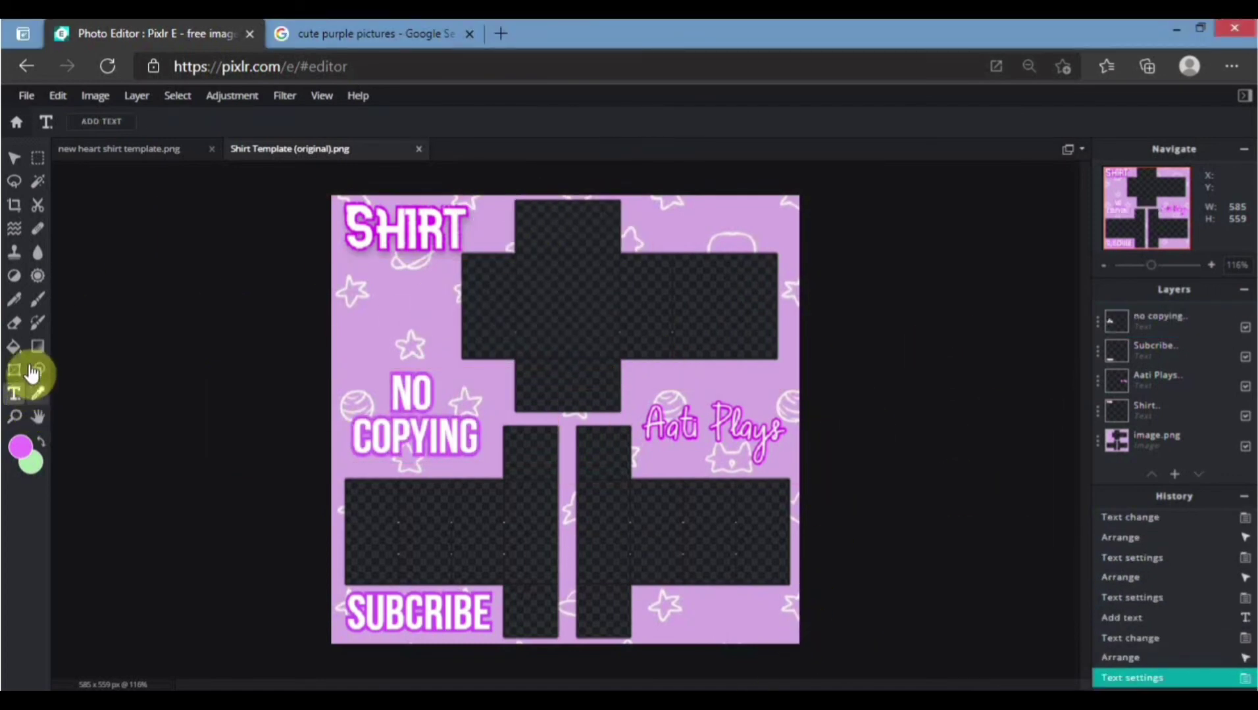
- Add a new layer and pick a star-shaped brush of about 71 px with the Brush tool
click(37, 299)
click(135, 97)
click(132, 126)
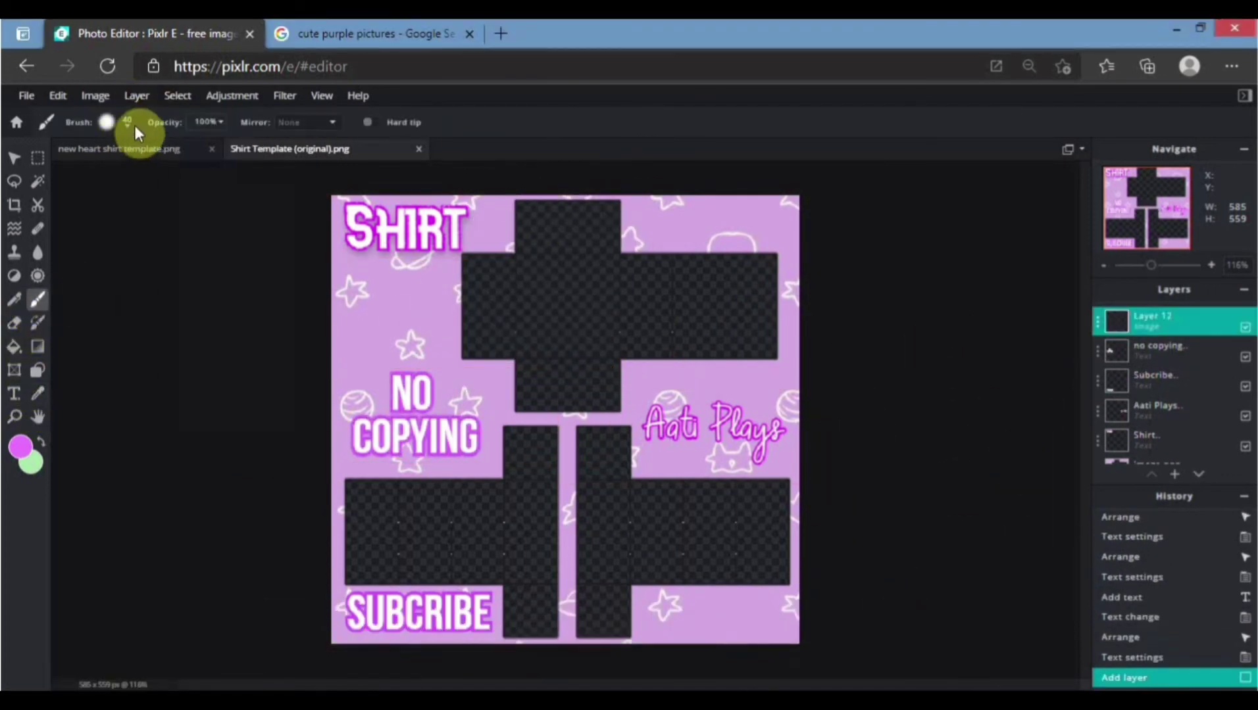
click(106, 122)
scroll(289, 427, down, 1)
click(247, 419)
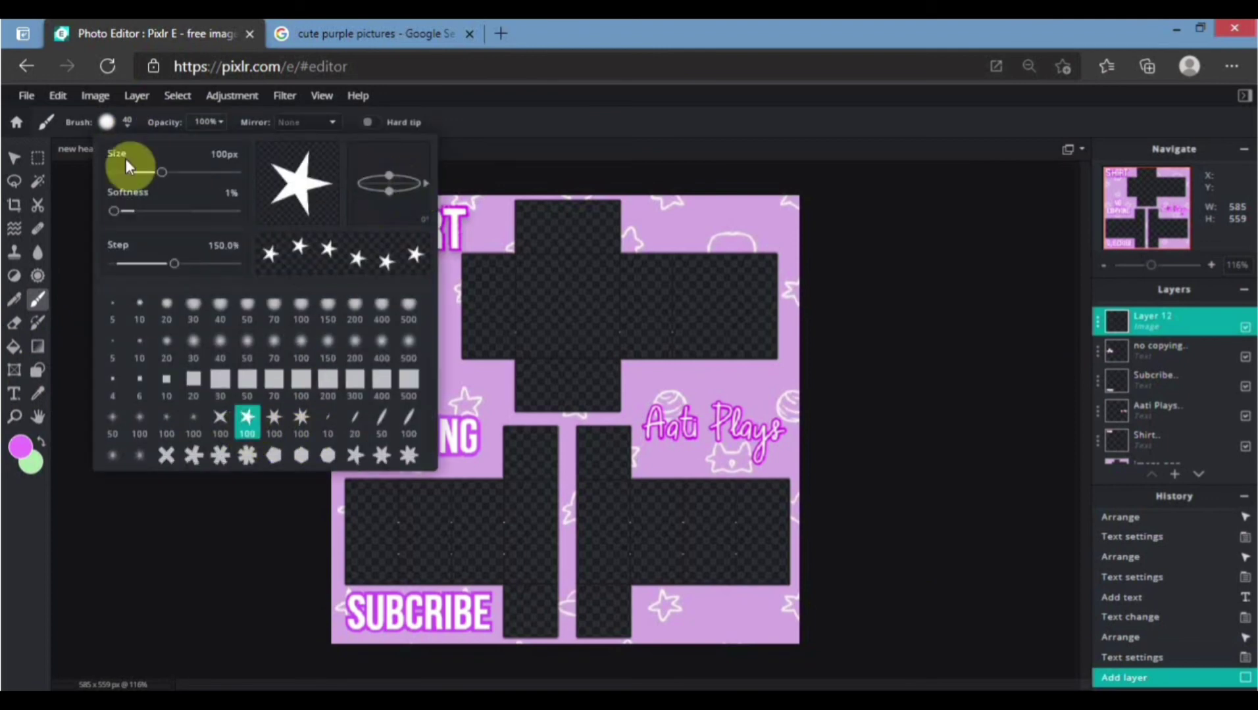
drag(155, 185, 147, 185)
click(559, 307)
- Set the brush colour to white and stamp a star in the bottom-right corner
click(33, 464)
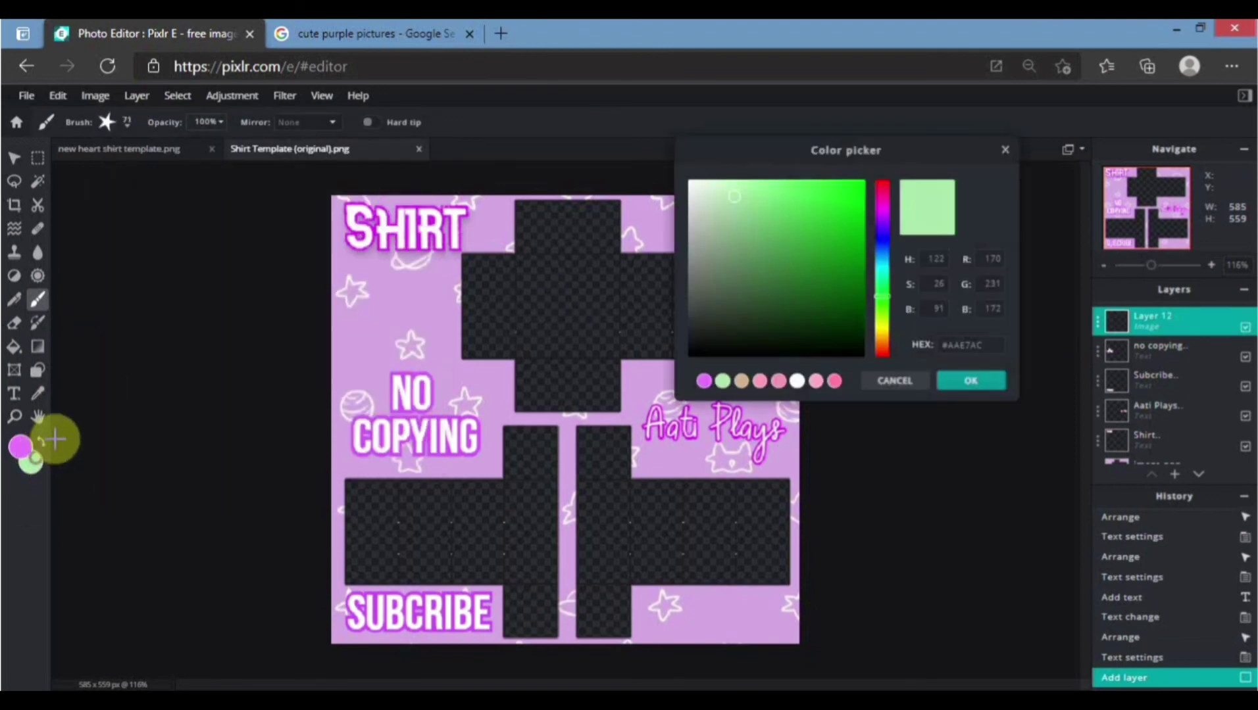
drag(773, 263, 685, 178)
click(970, 381)
click(23, 448)
click(759, 613)
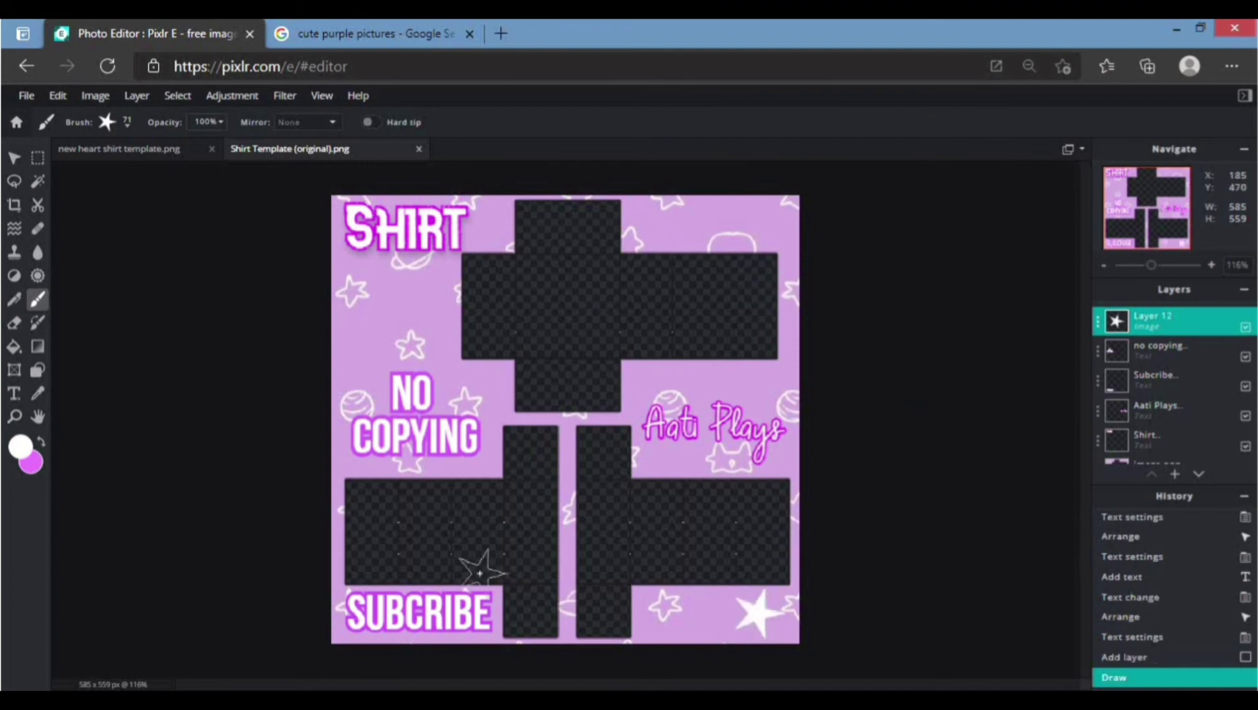
- Rotate the star brush and stamp a star in the top-right corner
click(117, 123)
drag(431, 197, 382, 176)
click(658, 218)
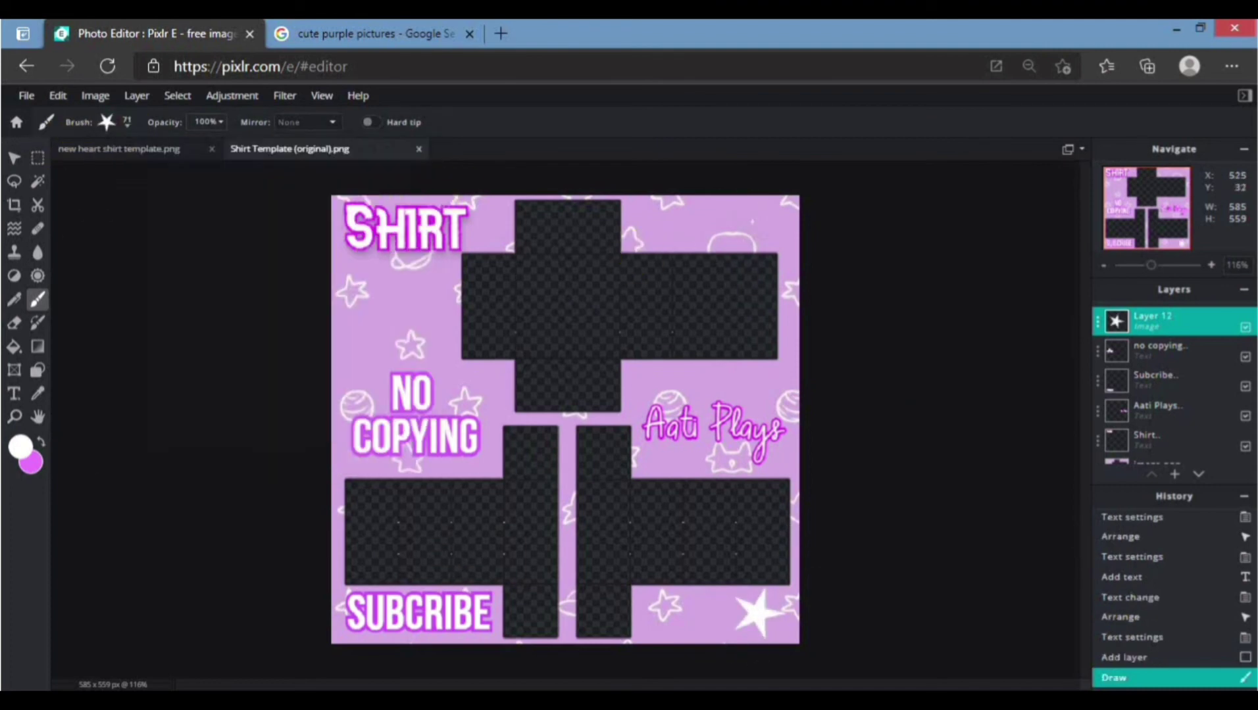
click(751, 222)
- Choose a different star brush of about 60 px and stamp a star on the left side
click(118, 123)
scroll(284, 462, down, 2)
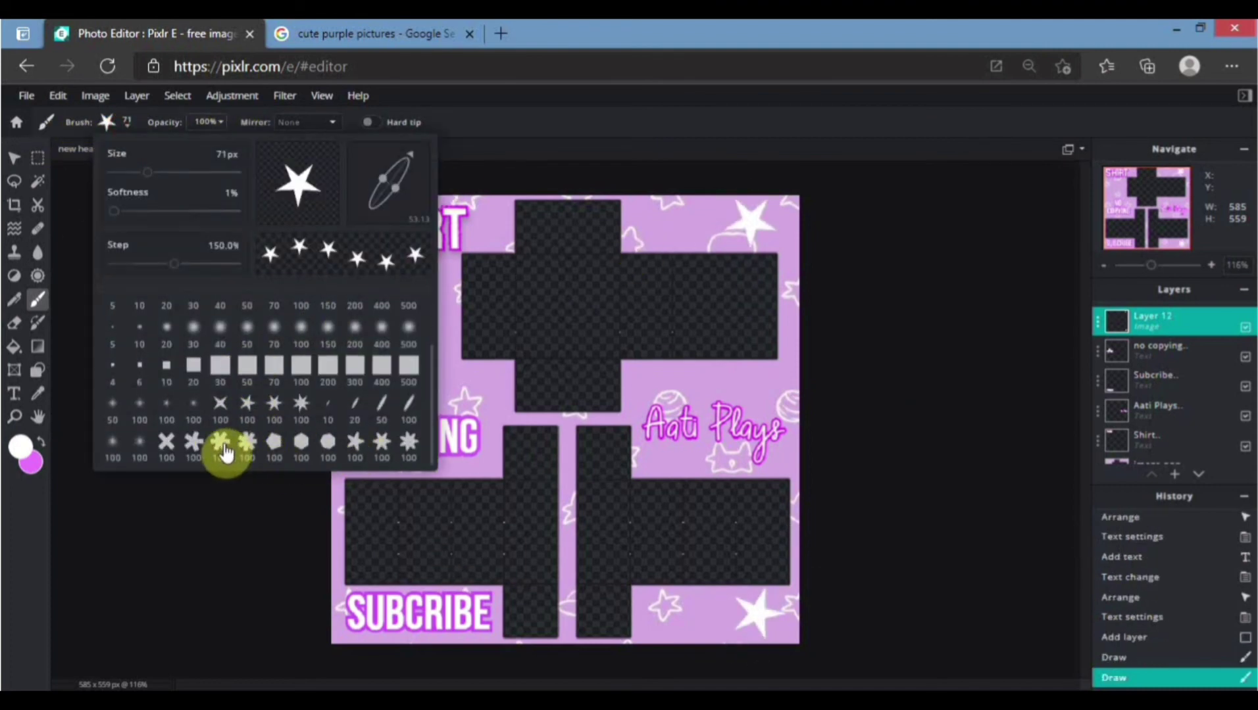
click(356, 444)
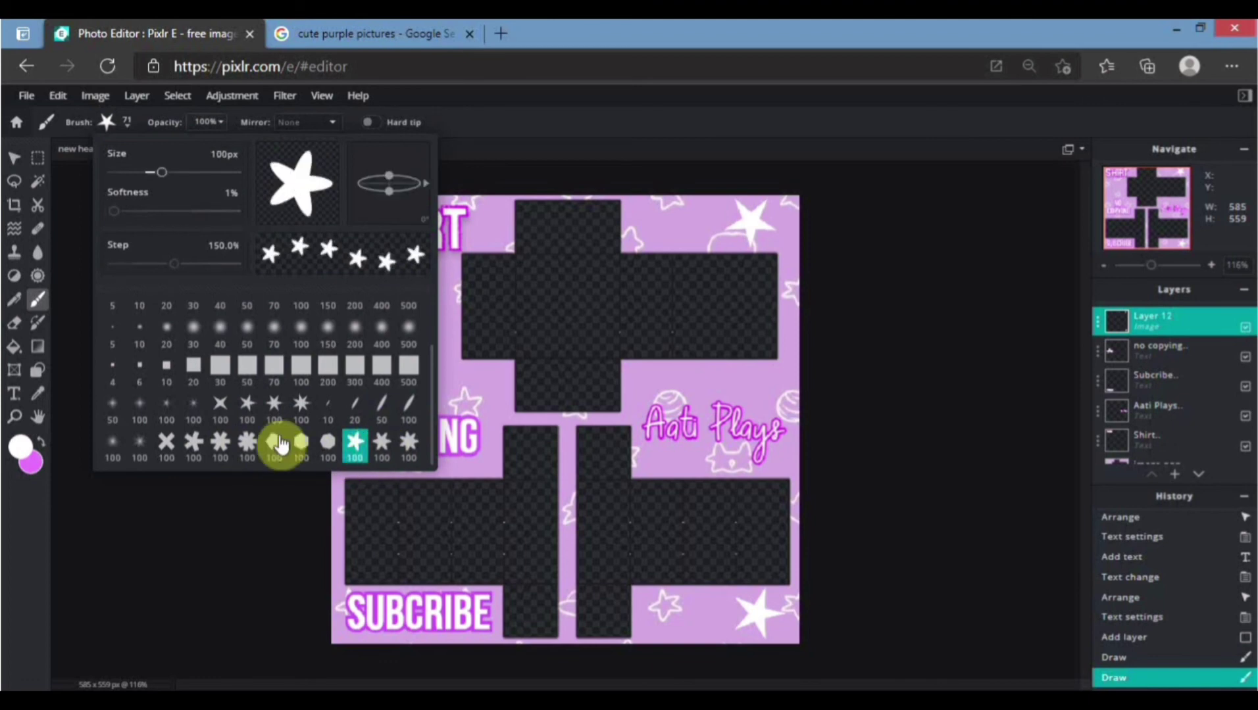
click(502, 484)
click(109, 124)
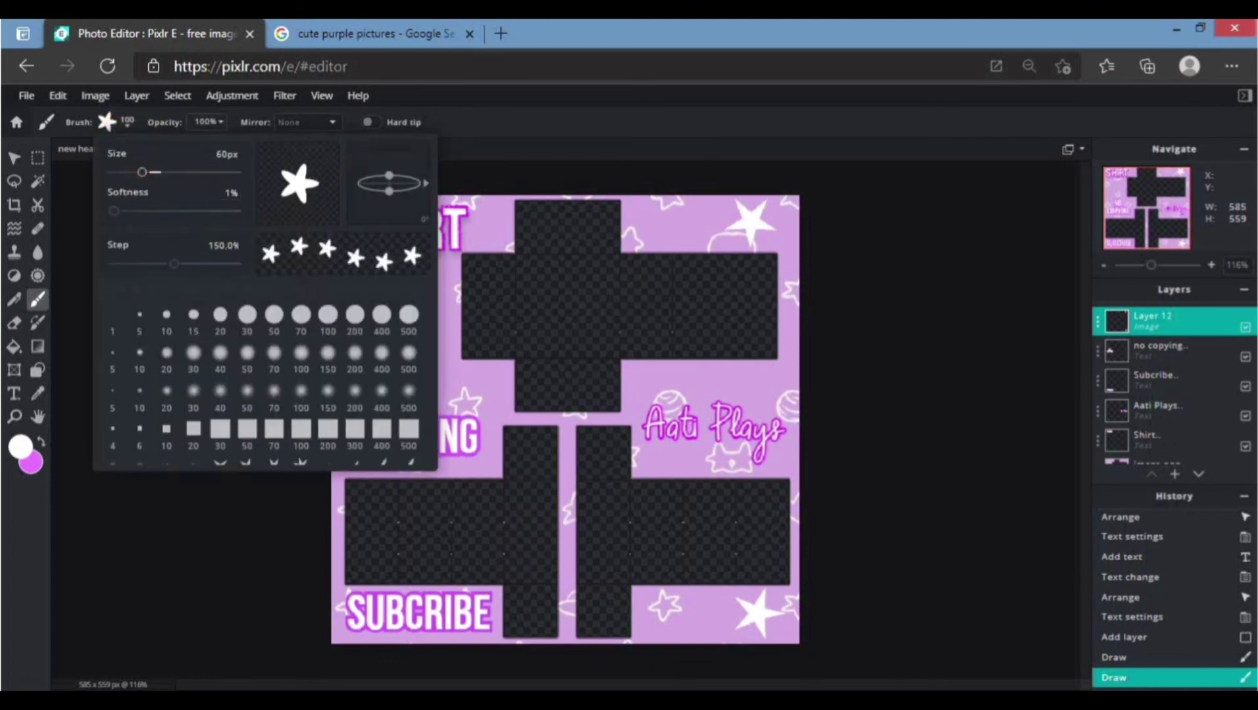
click(555, 373)
click(358, 339)
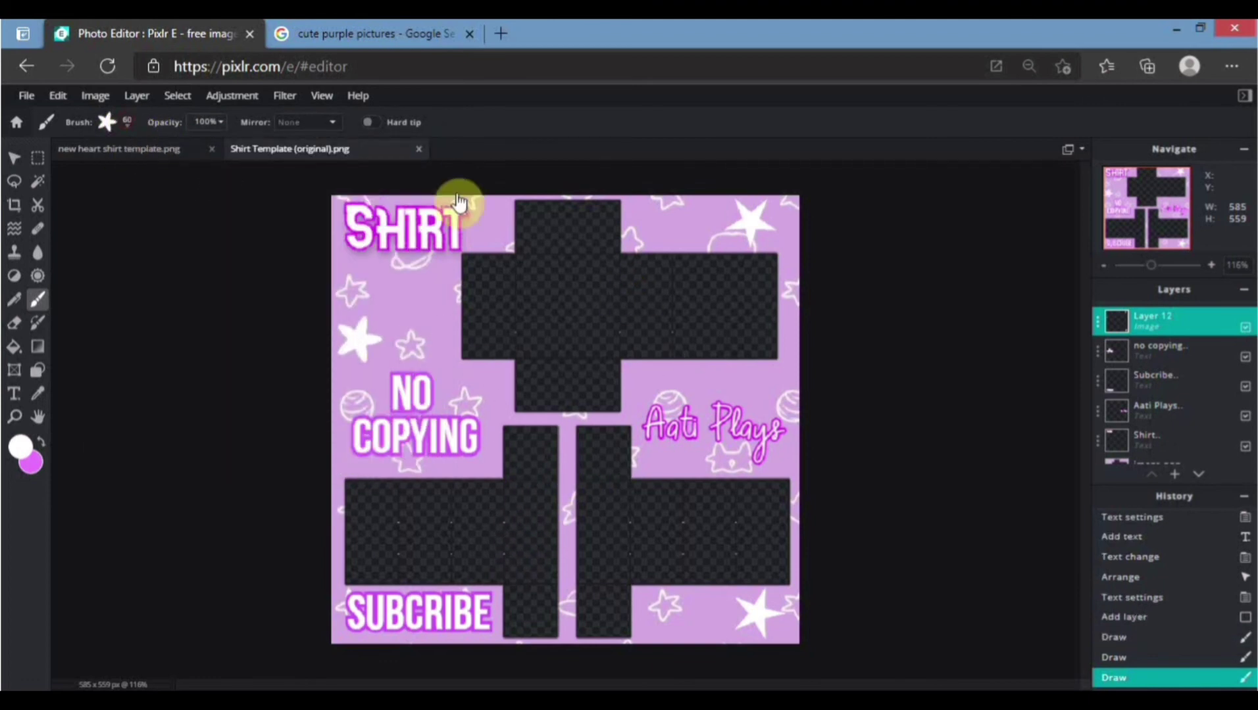
- Shrink the star brush to about 32 px and stamp a small star above "Aati Plays"
click(124, 123)
drag(414, 203, 417, 158)
drag(142, 176, 131, 177)
click(660, 288)
scroll(805, 395, up, 4)
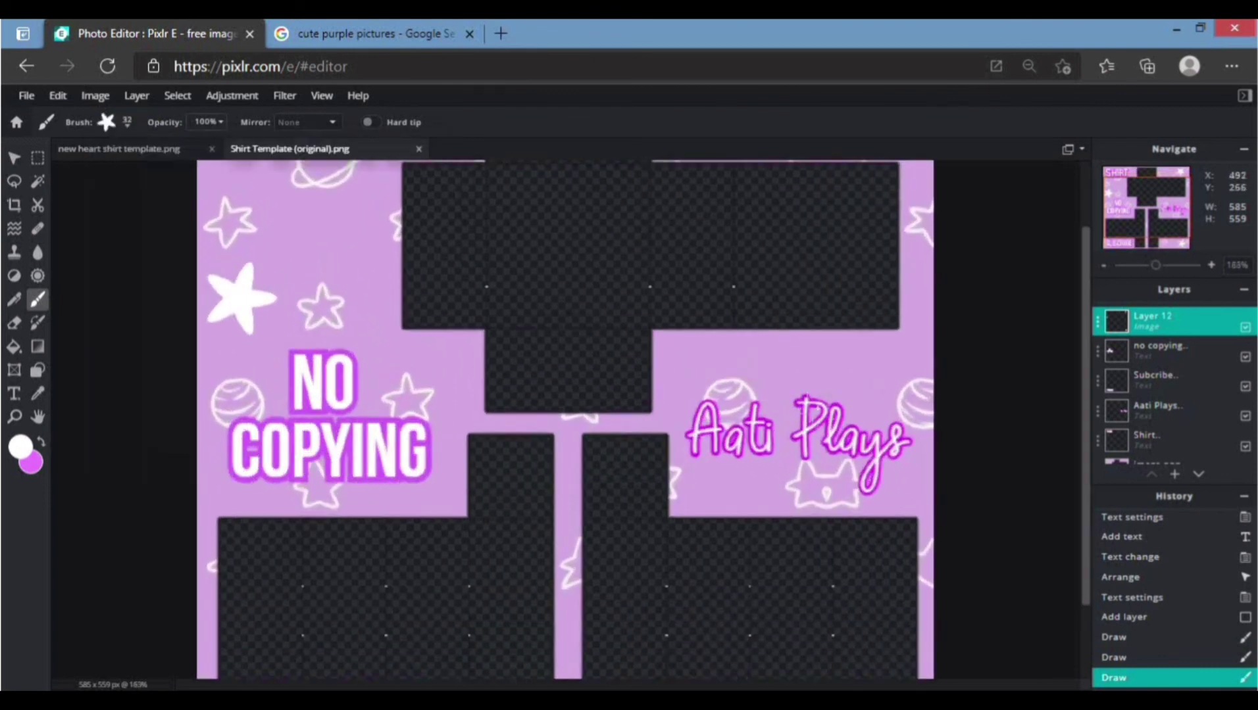
click(106, 122)
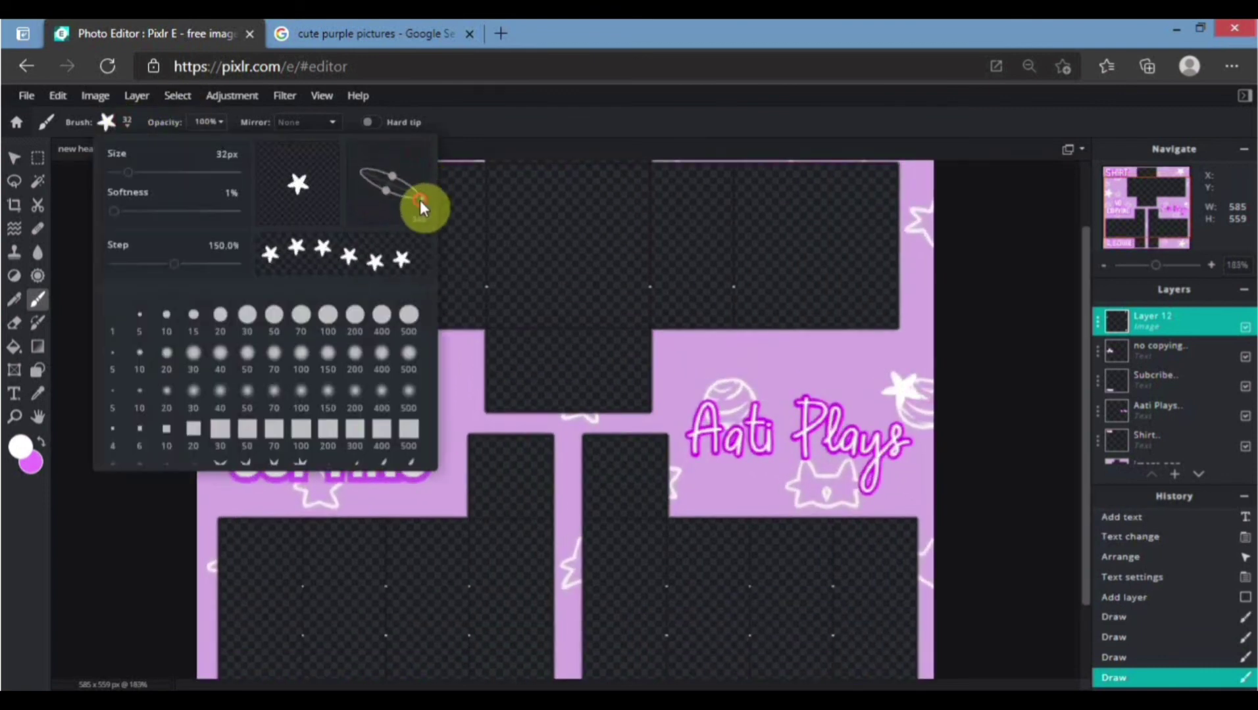
click(710, 508)
- Apply a purple stroke outline of size 3 to the star decoration layer
click(11, 161)
scroll(522, 408, down, 4)
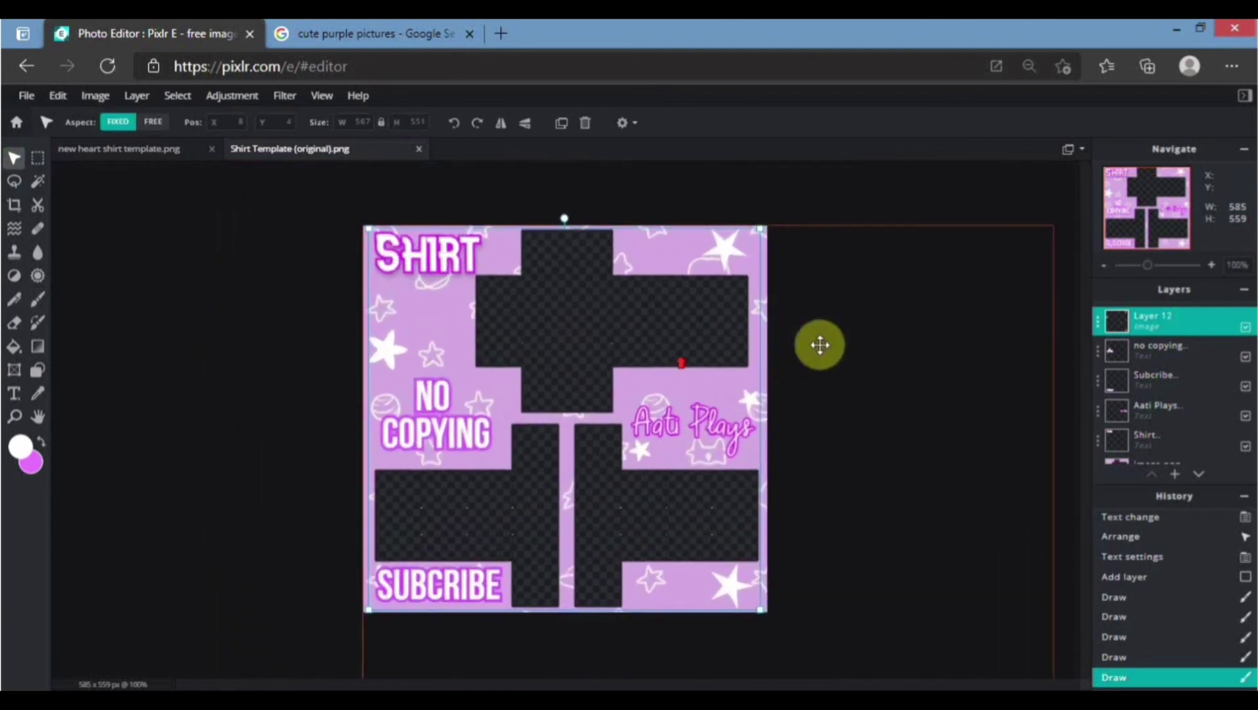
click(62, 96)
click(66, 301)
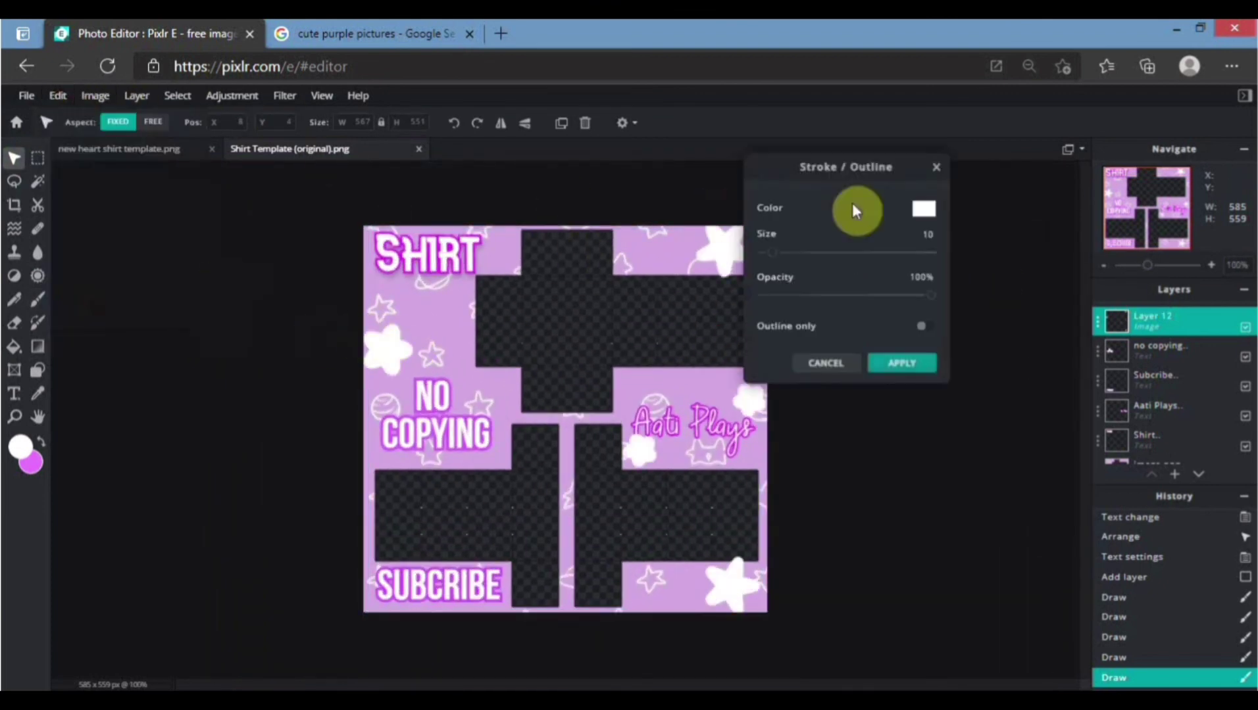
click(921, 208)
click(970, 380)
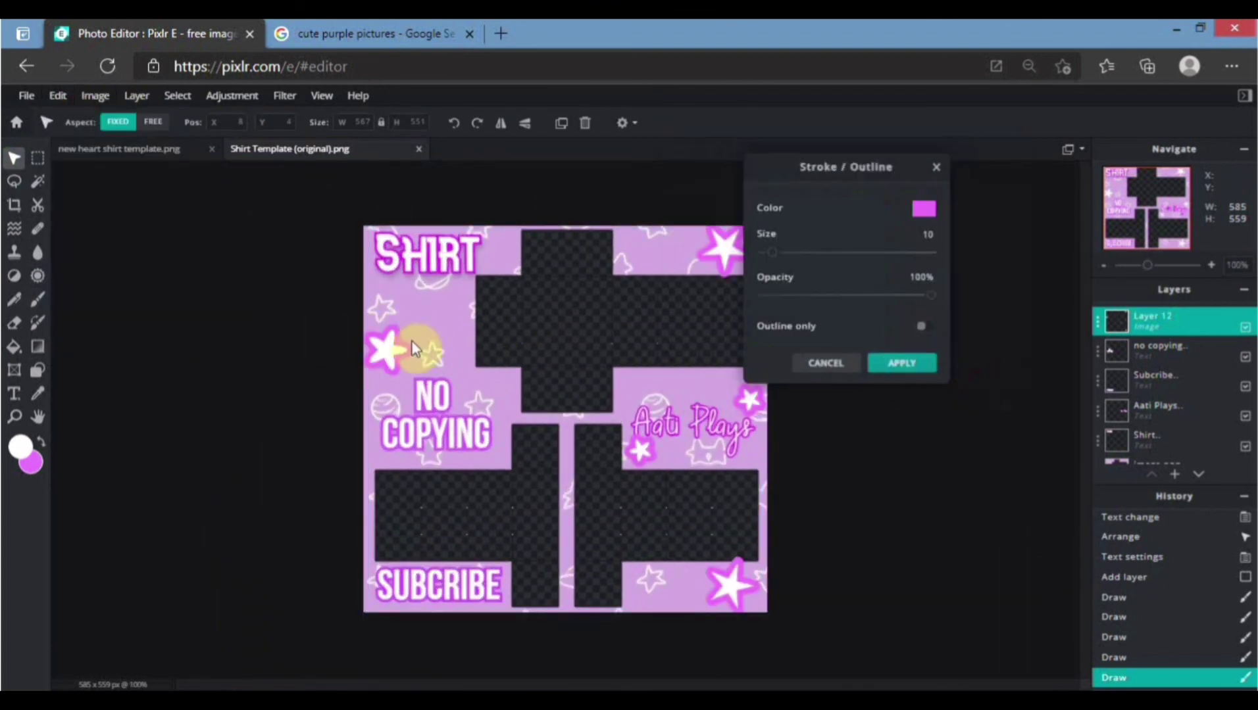
drag(774, 258, 767, 262)
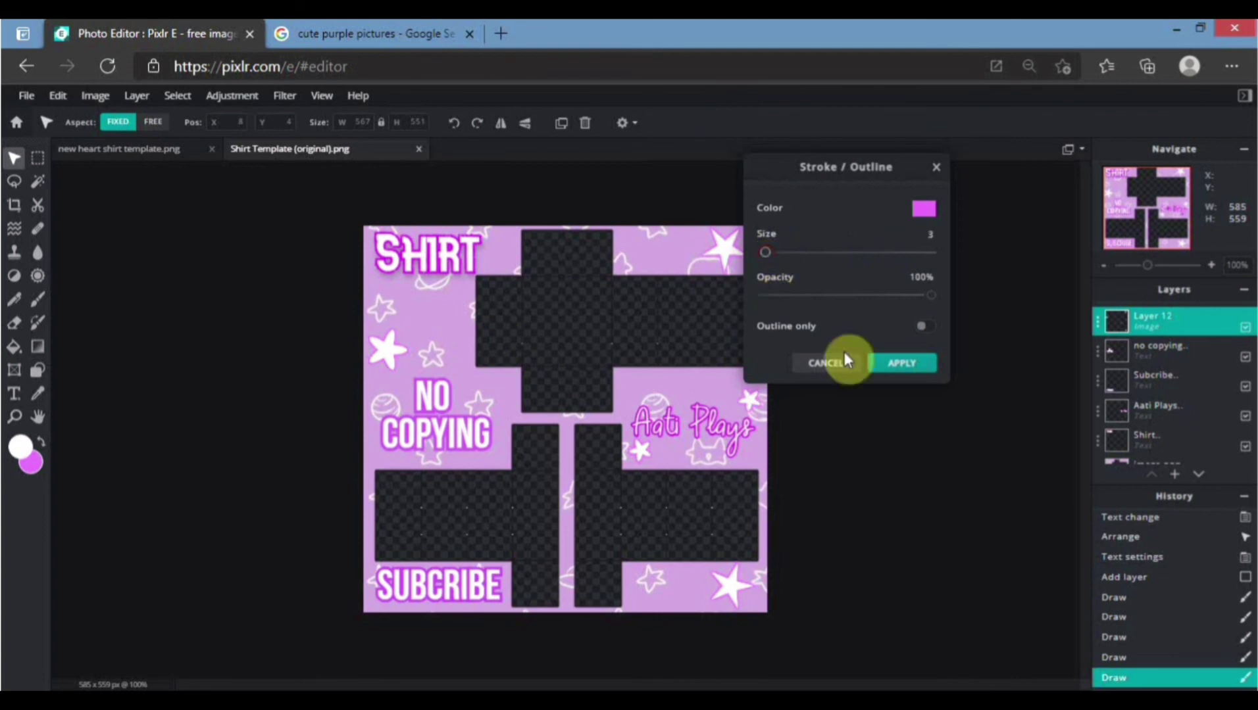
click(881, 364)
- Merge all layers of the template into a single layer
click(36, 158)
scroll(753, 313, up, 3)
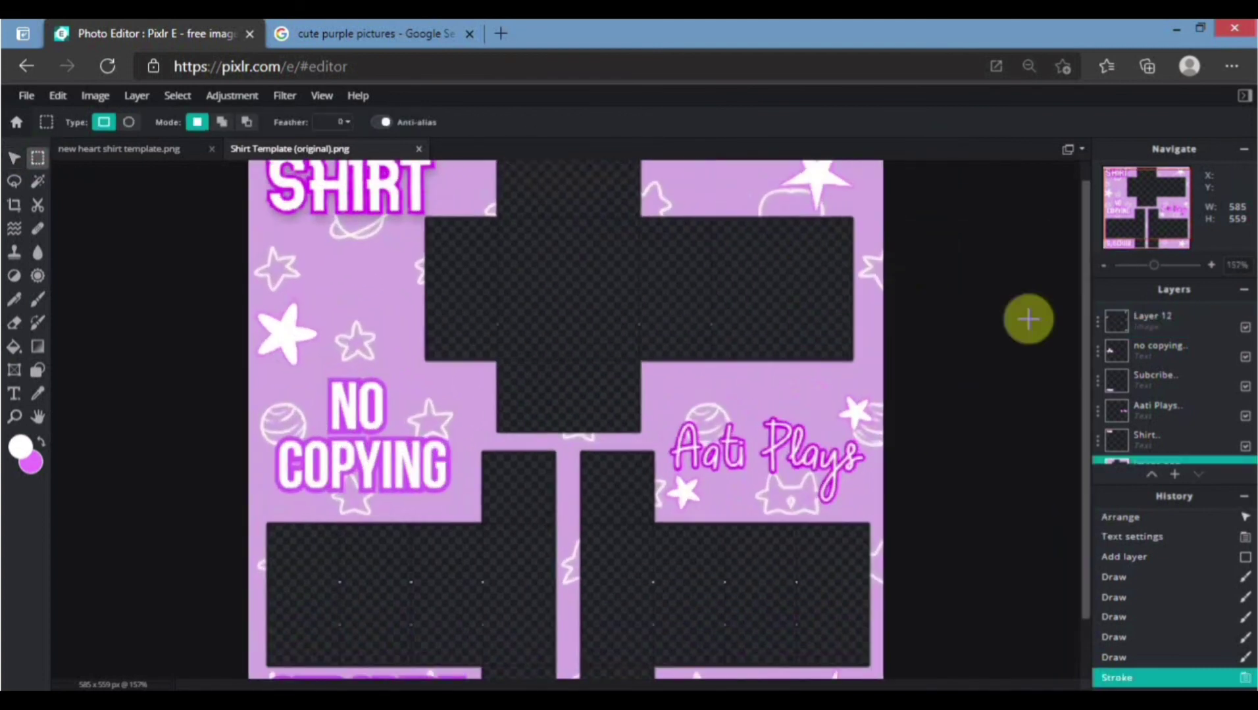
click(1119, 329)
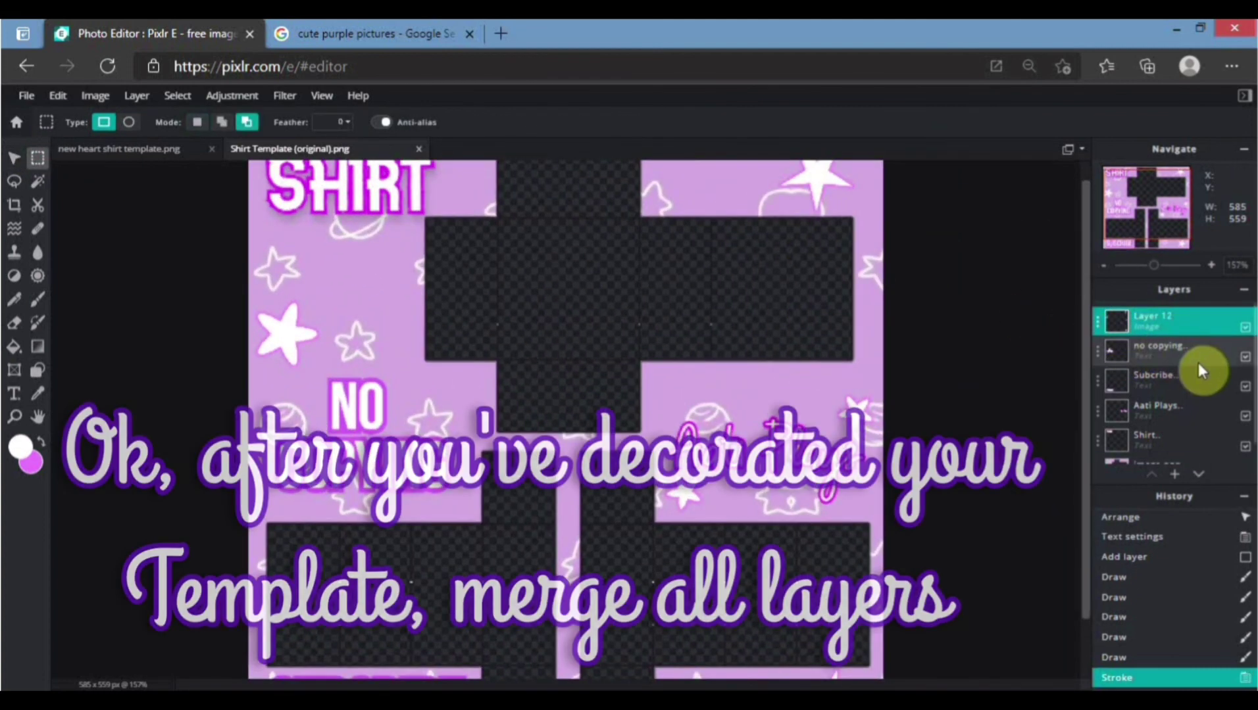
click(1120, 319)
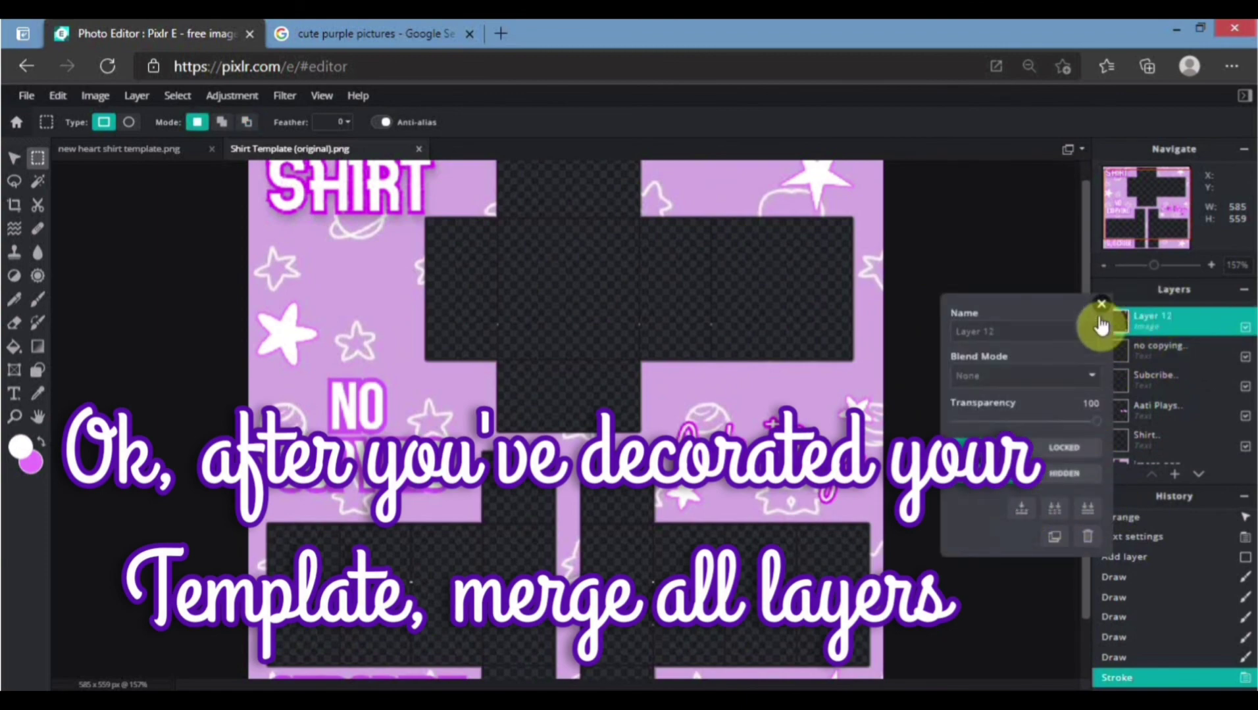
click(1022, 507)
key(ctrl+e)
key(ctrl+e)
key(ctrl+e)
key(ctrl+e)
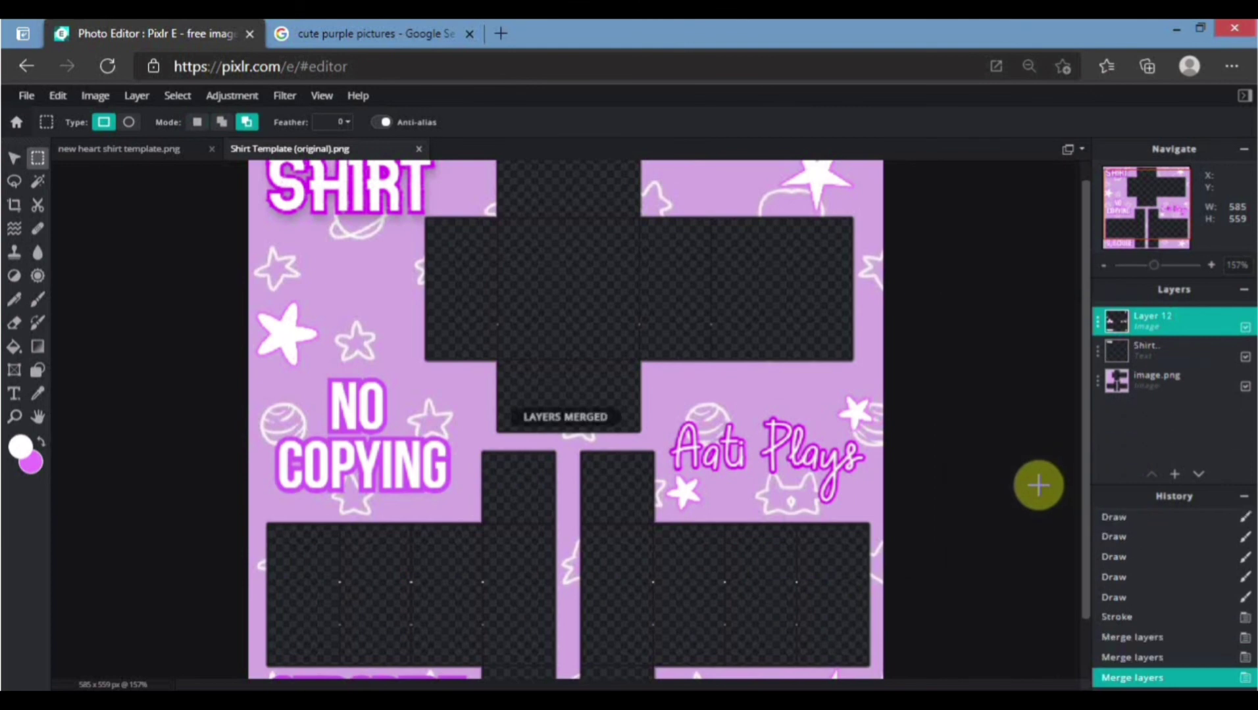
scroll(961, 349, down, 3)
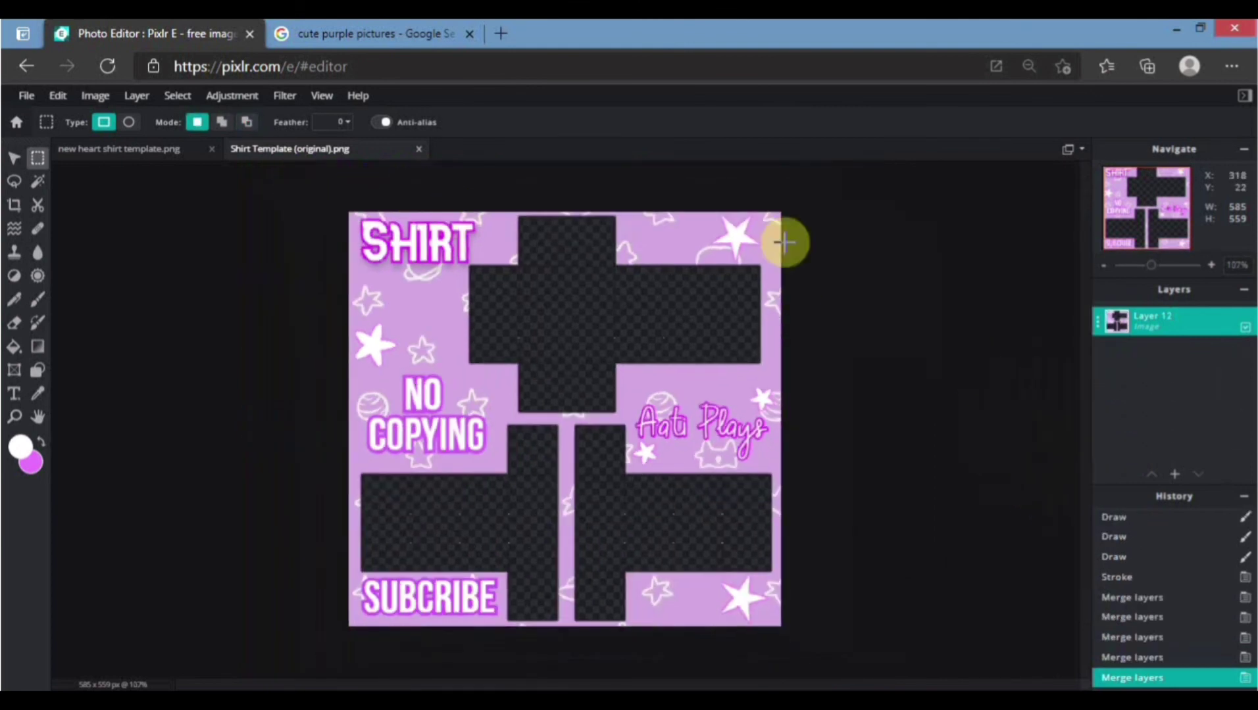
scroll(786, 240, down, 1)
- Save the template as a PNG named "purple template" and close the download notice
click(27, 96)
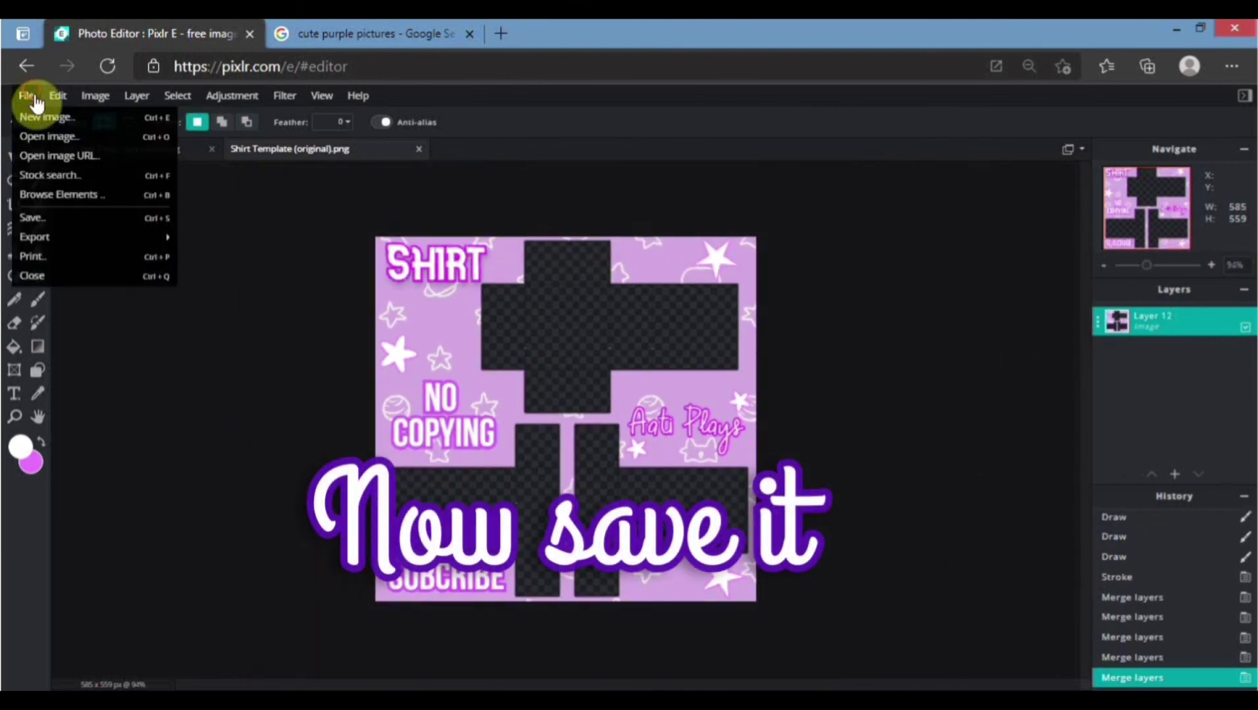
click(150, 218)
click(997, 206)
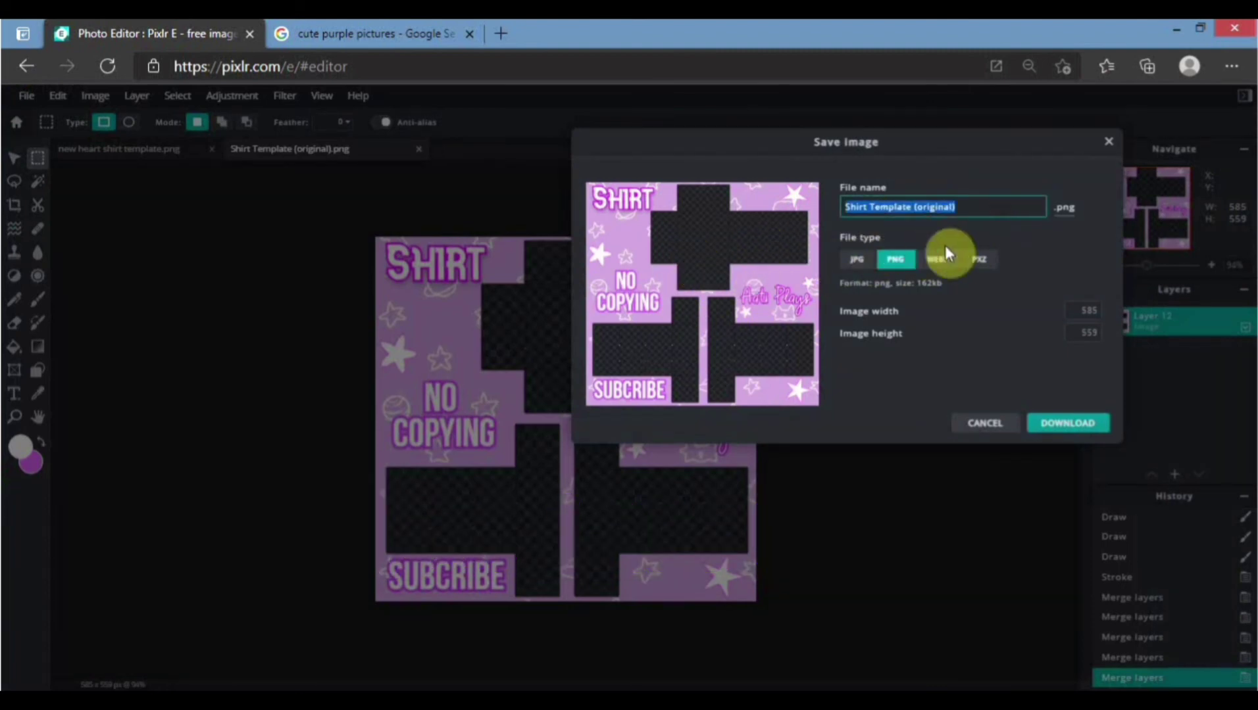
text(purple template)
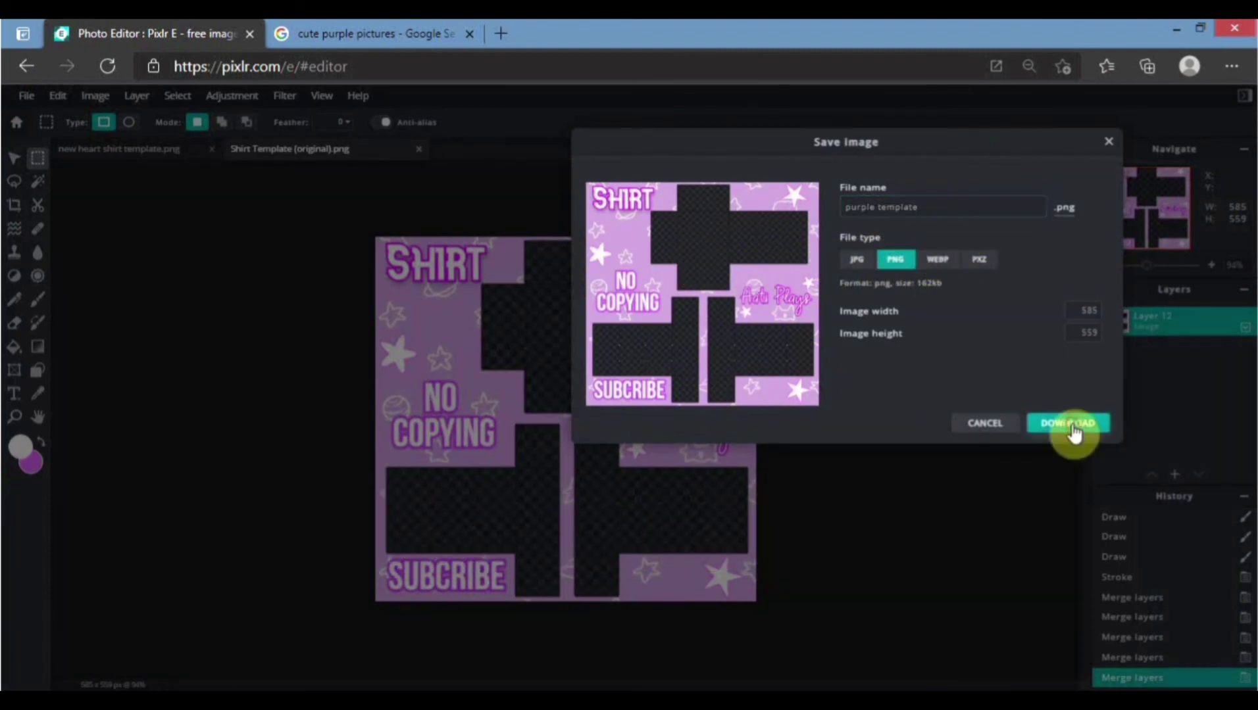
click(1069, 424)
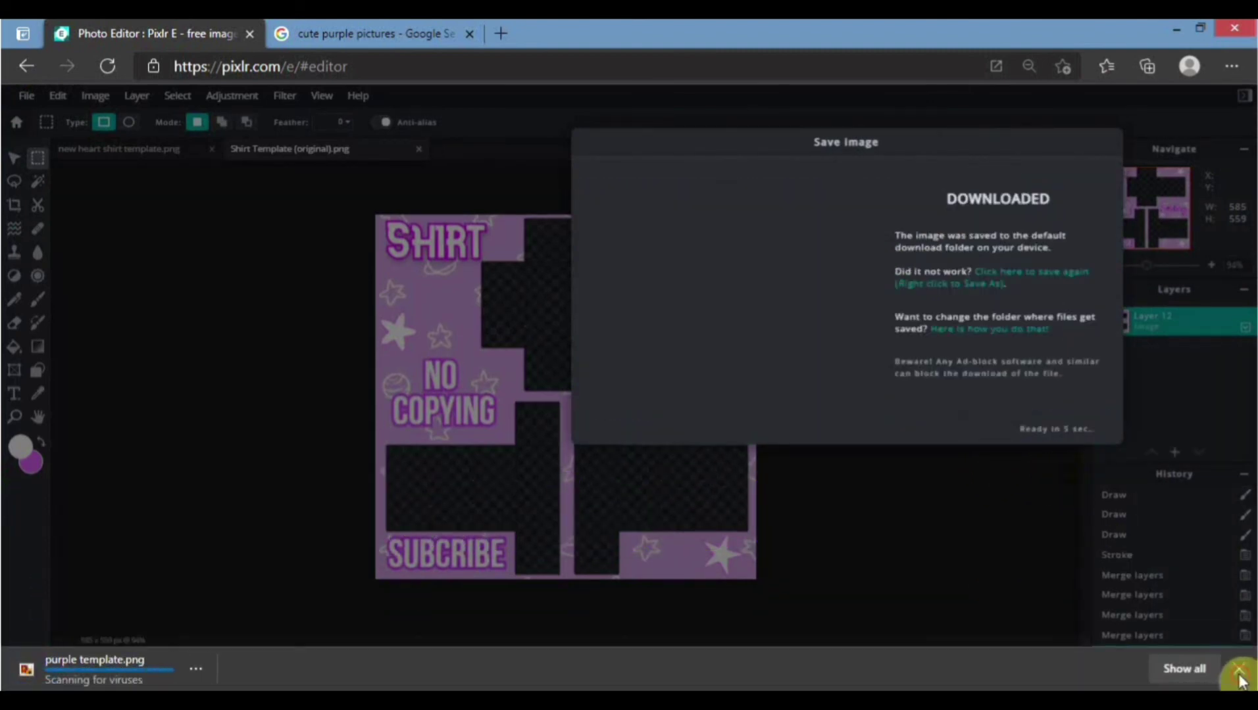
click(1239, 671)
drag(849, 156, 579, 269)
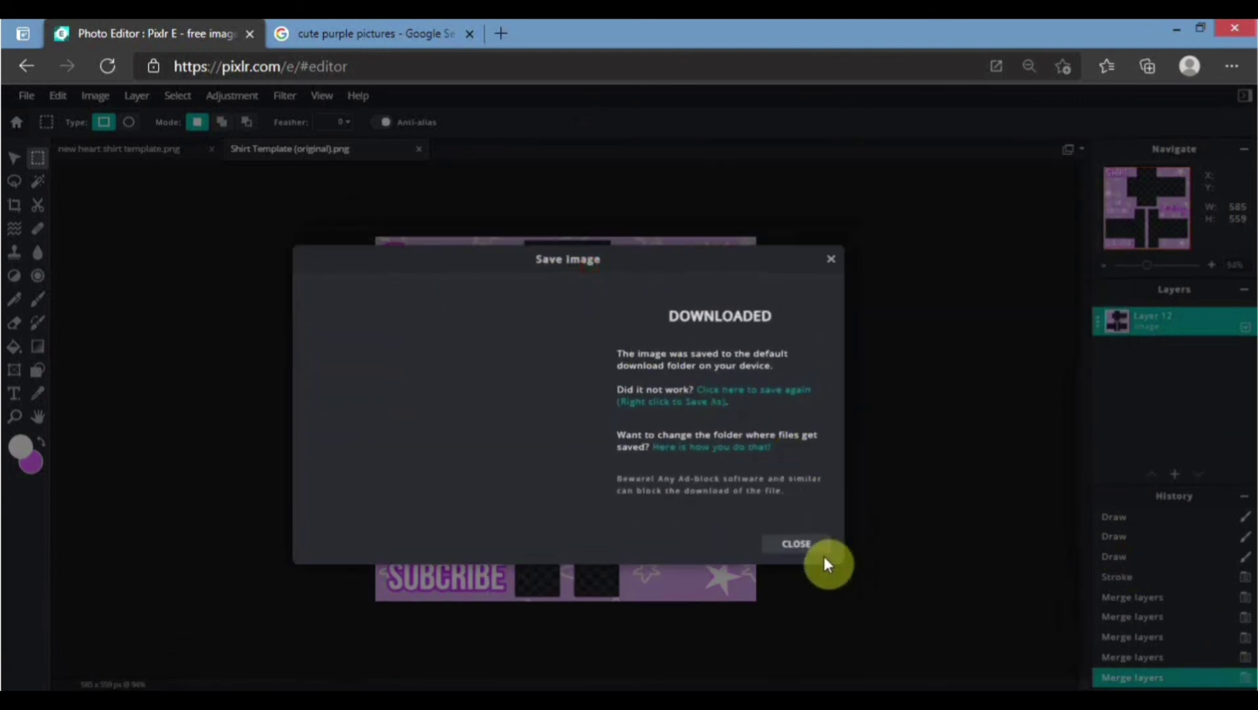
click(823, 556)
scroll(469, 585, up, 5)
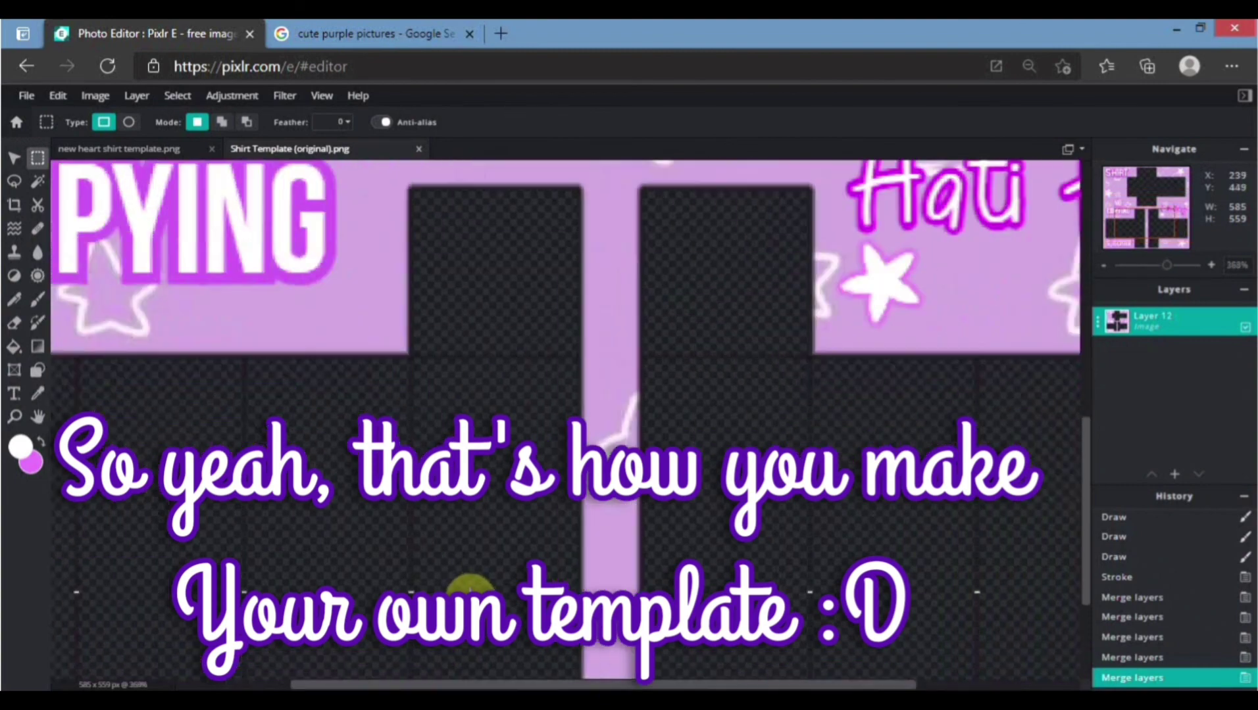
scroll(469, 585, down, 5)
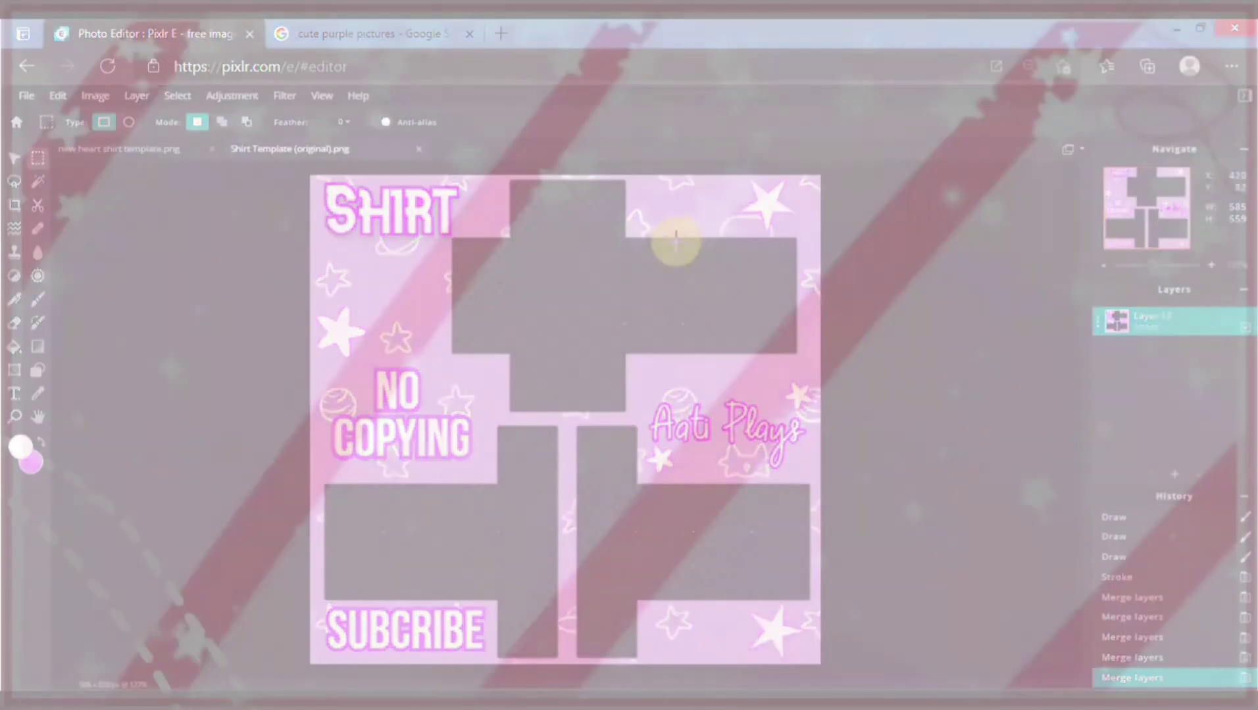